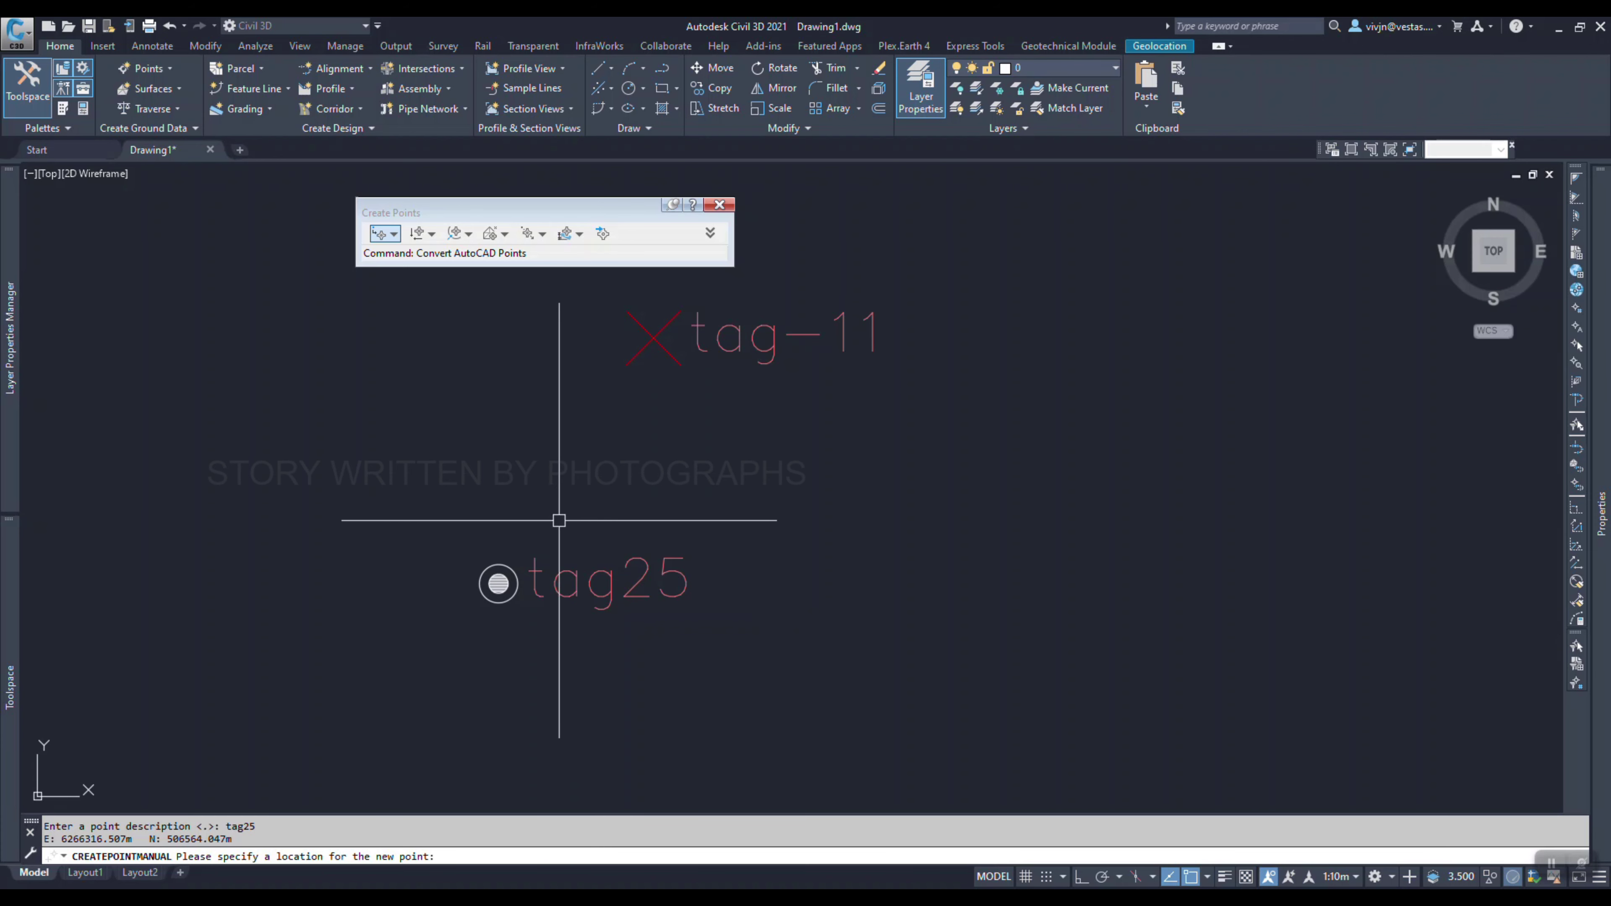
- Convert the AutoCAD point above the other unconverted ones into a Civil 3D point with the description tag27
{"action": "key", "text": "Escape"}
{"action": "middle_click_drag", "start_coordinate": [601, 558], "coordinate": [619, 493]}
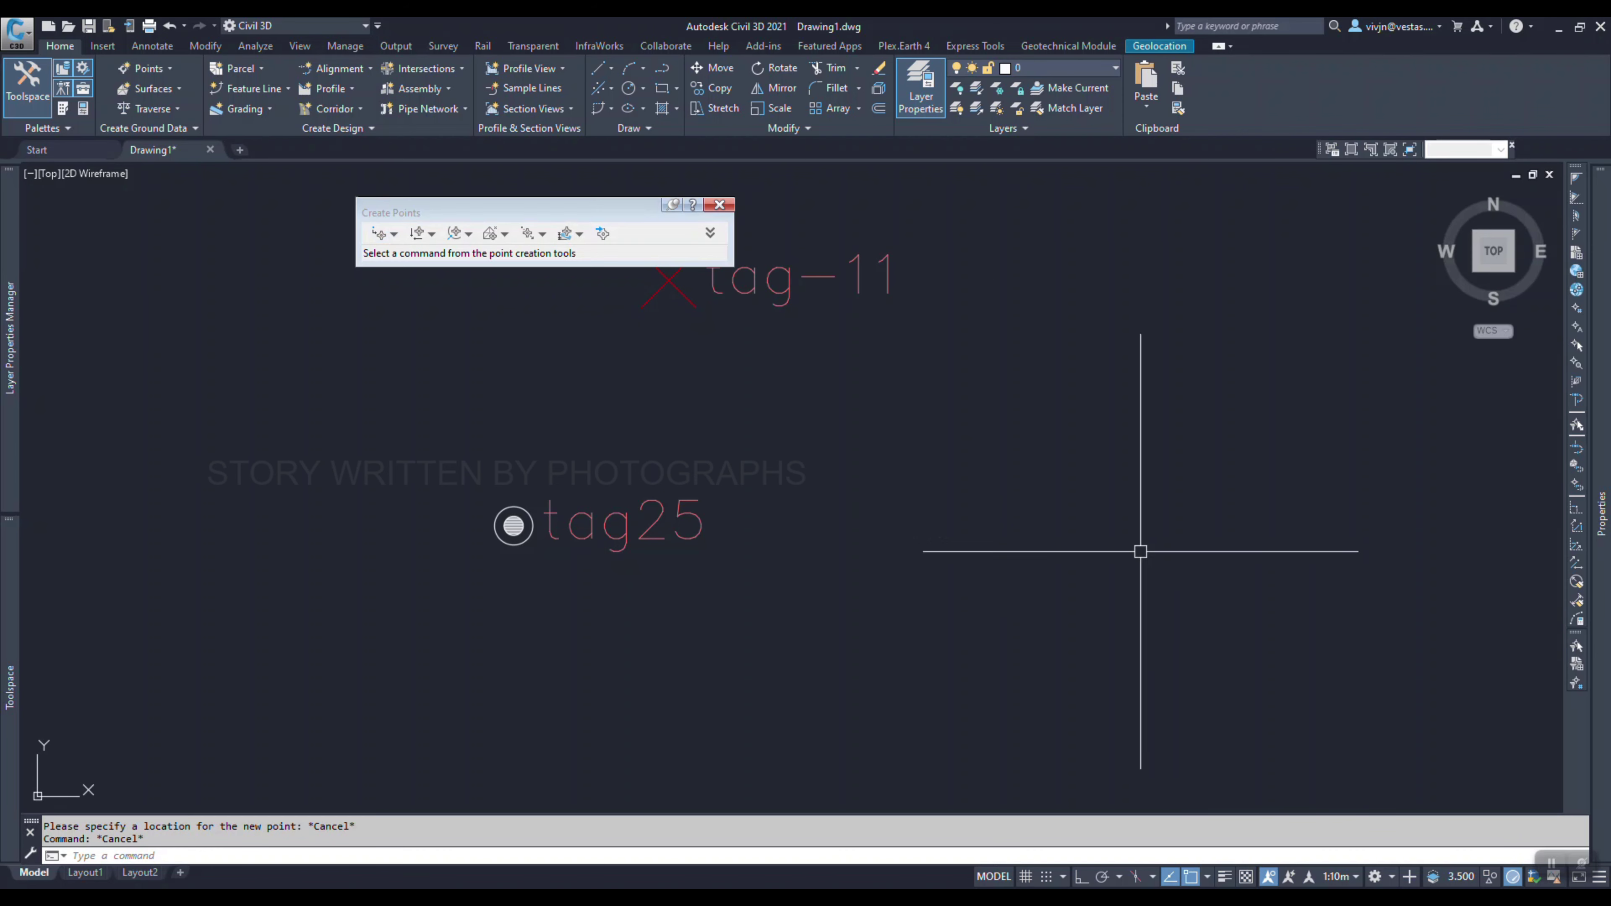
{"action": "scroll", "coordinate": [996, 552], "scroll_direction": "down", "scroll_amount": 3}
{"action": "scroll", "coordinate": [541, 449], "scroll_direction": "up", "scroll_amount": 3}
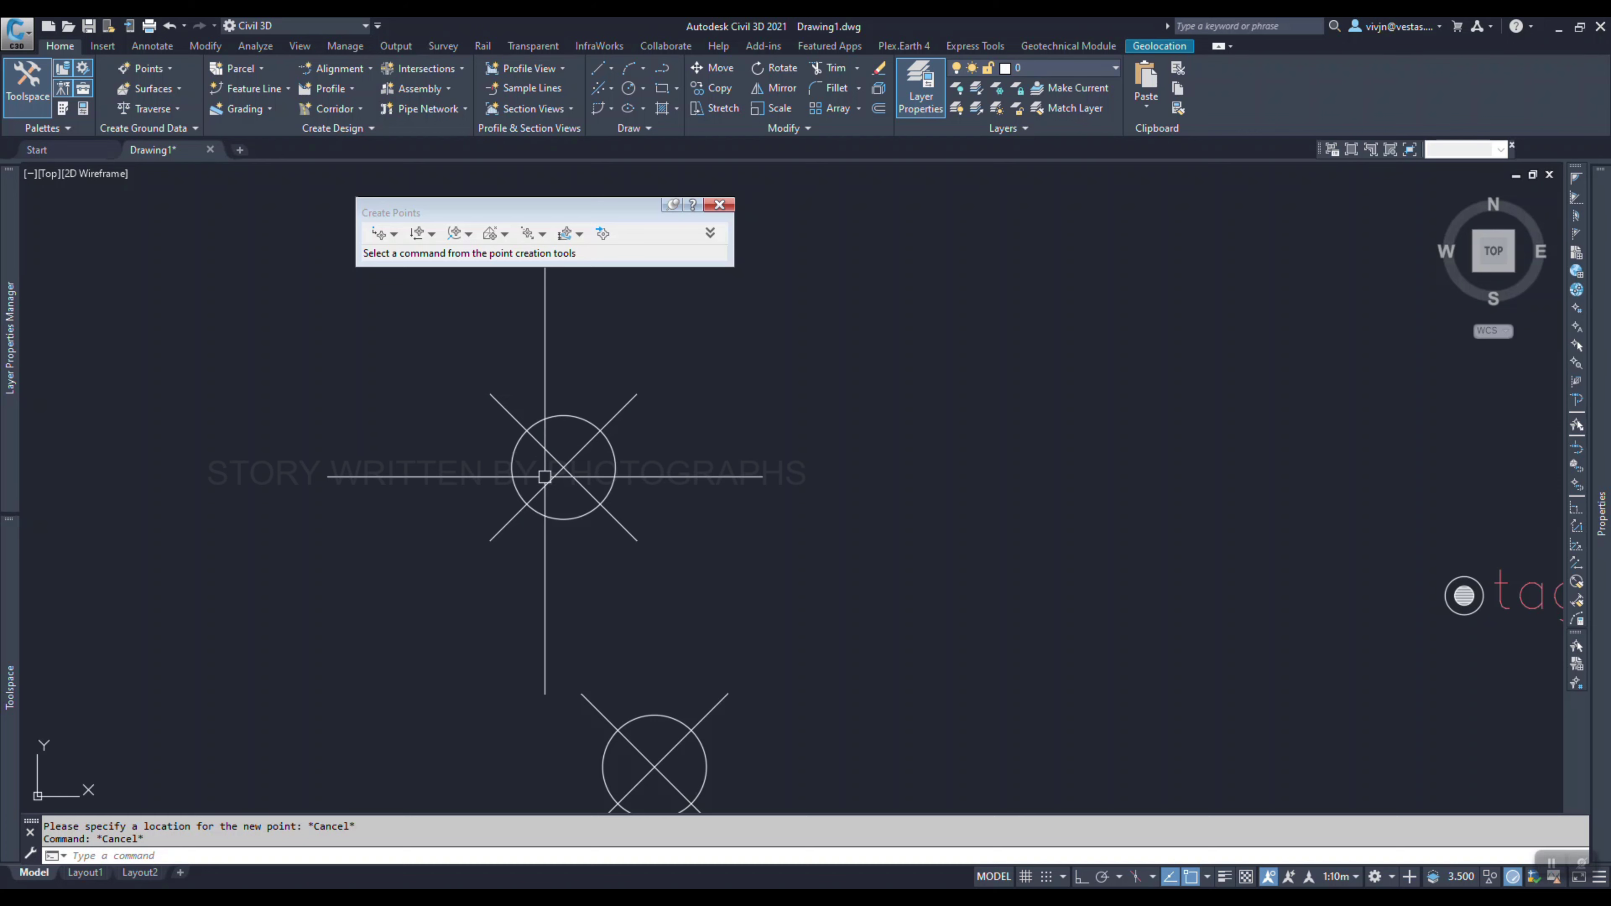
{"action": "left_click", "coordinate": [394, 234]}
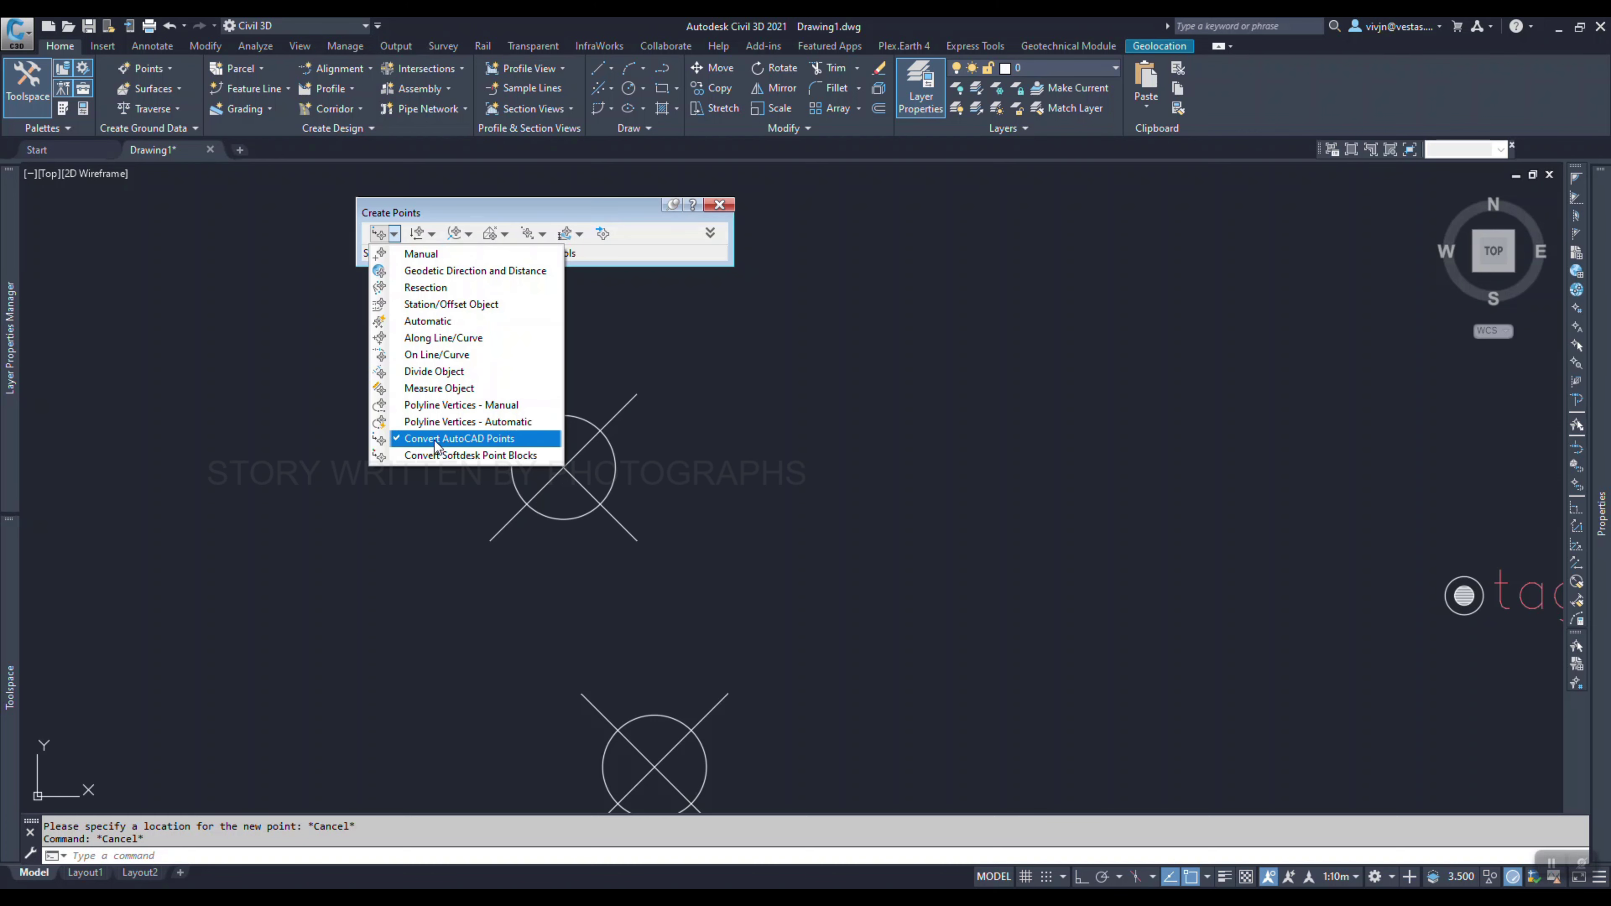
{"action": "left_click", "coordinate": [485, 439]}
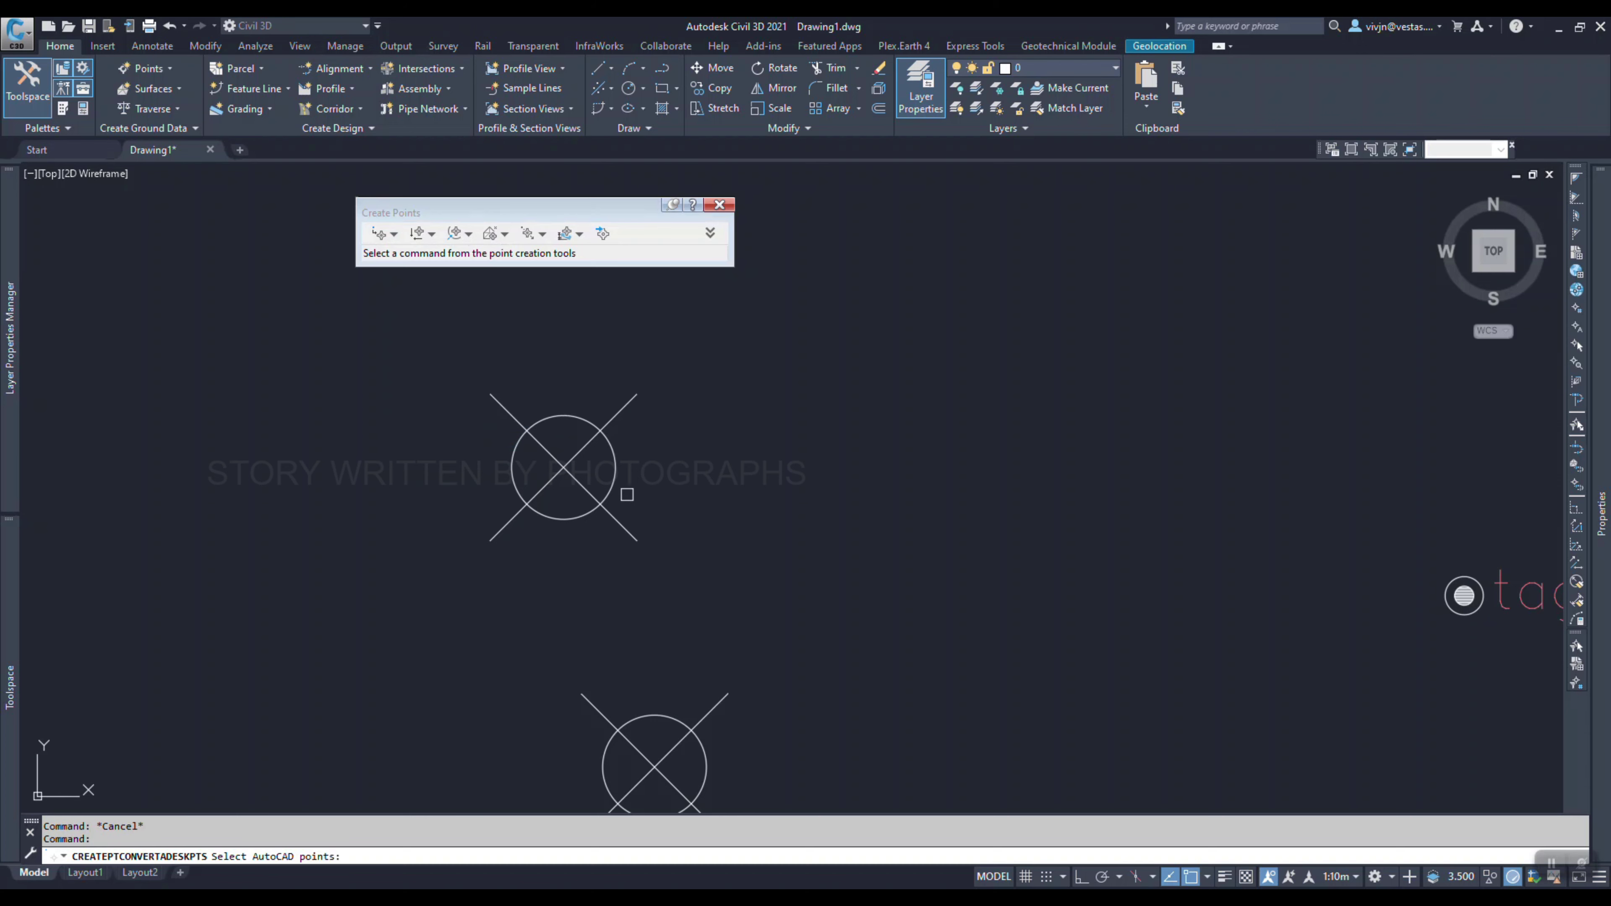
{"action": "left_click", "coordinate": [621, 476]}
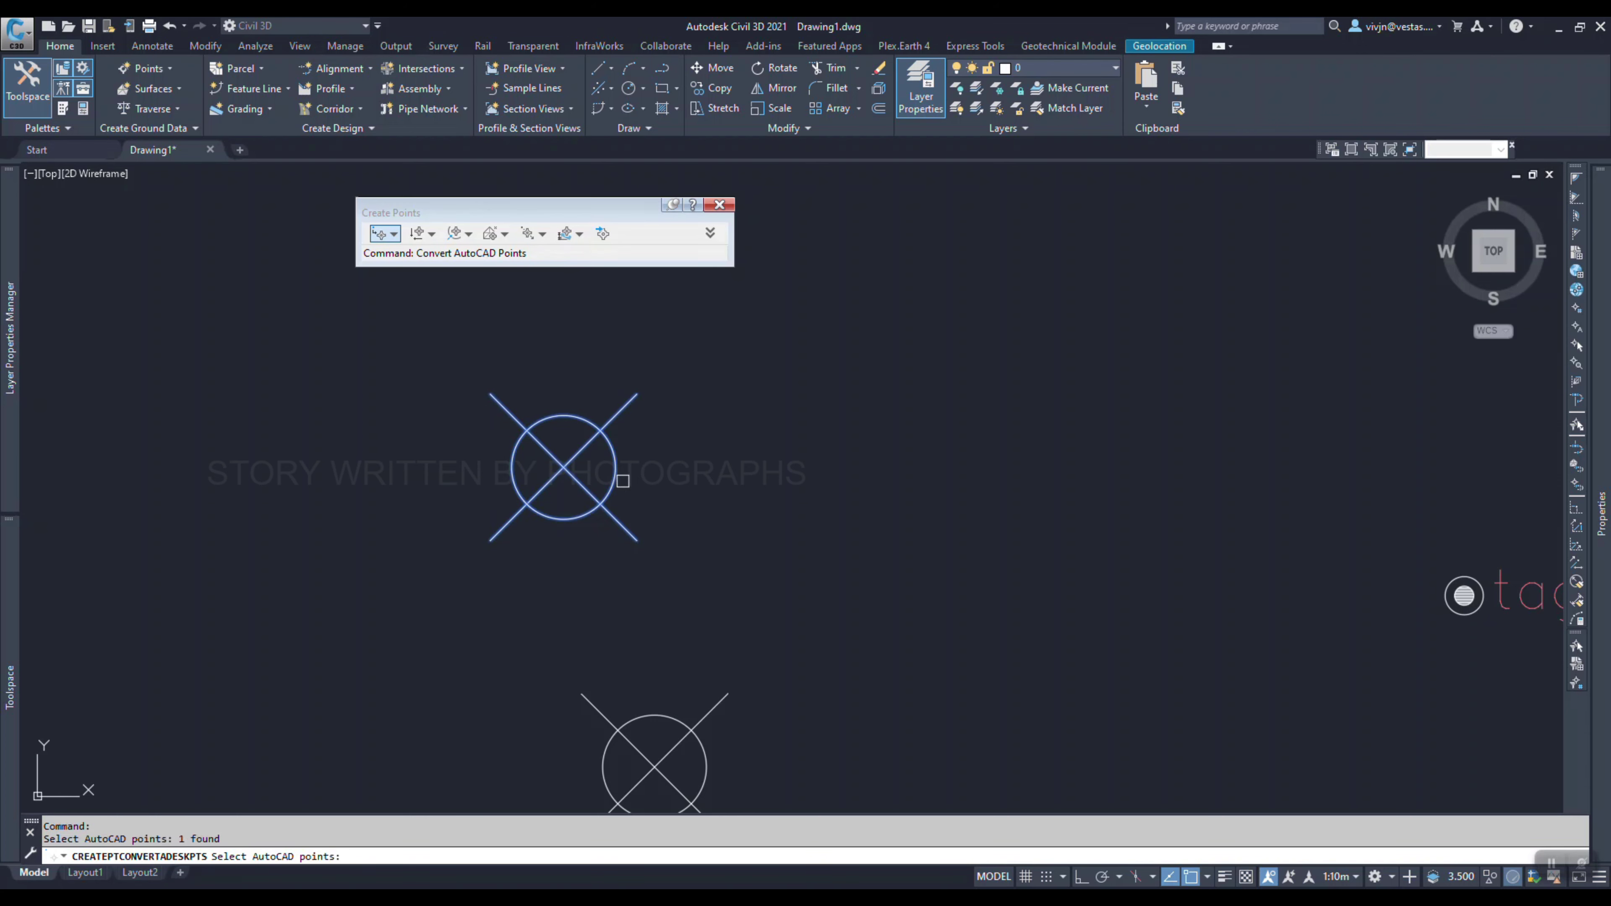
{"action": "key", "text": "Return"}
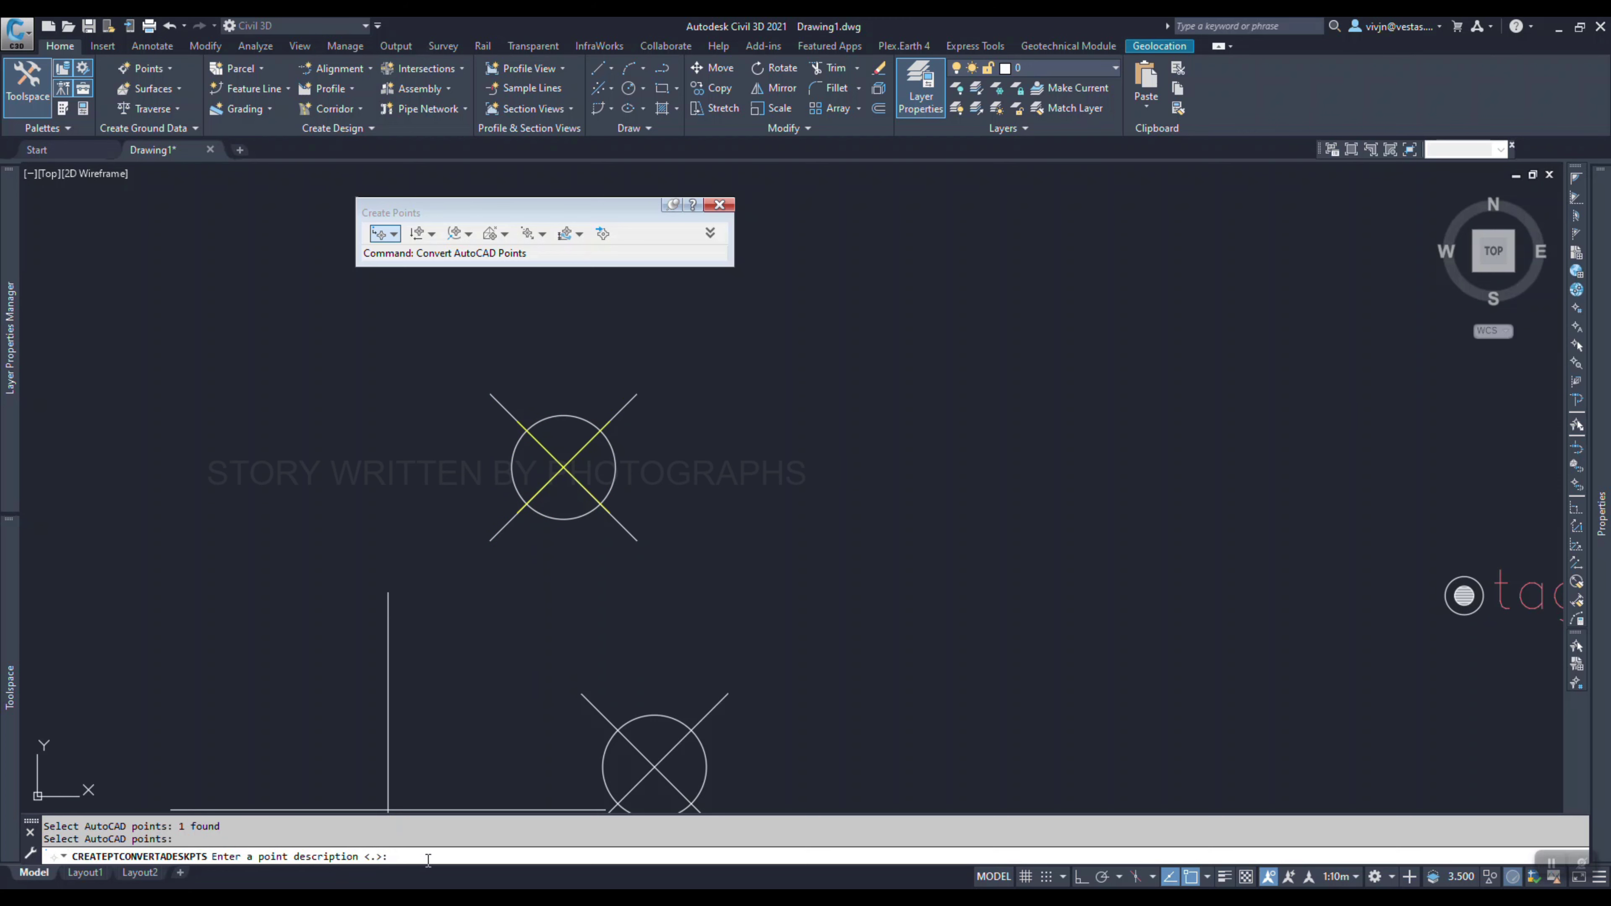
{"action": "type", "text": "tag27"}
{"action": "key", "text": "Return"}
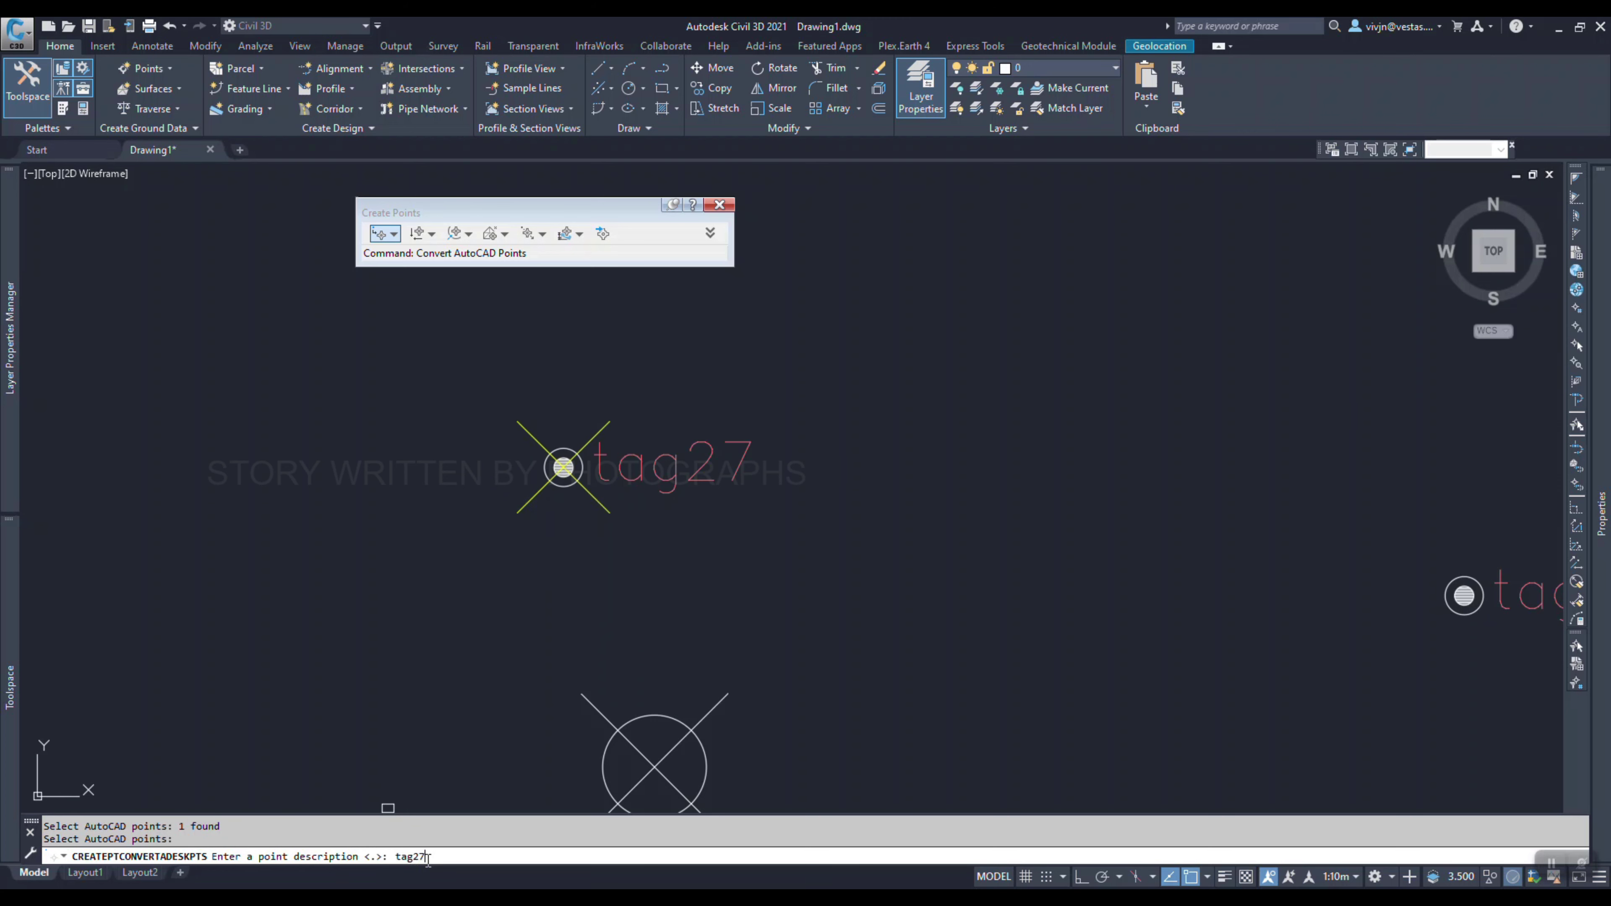
{"action": "scroll", "coordinate": [544, 565], "scroll_direction": "down", "scroll_amount": 3}
{"action": "scroll", "coordinate": [476, 536], "scroll_direction": "up", "scroll_amount": 3}
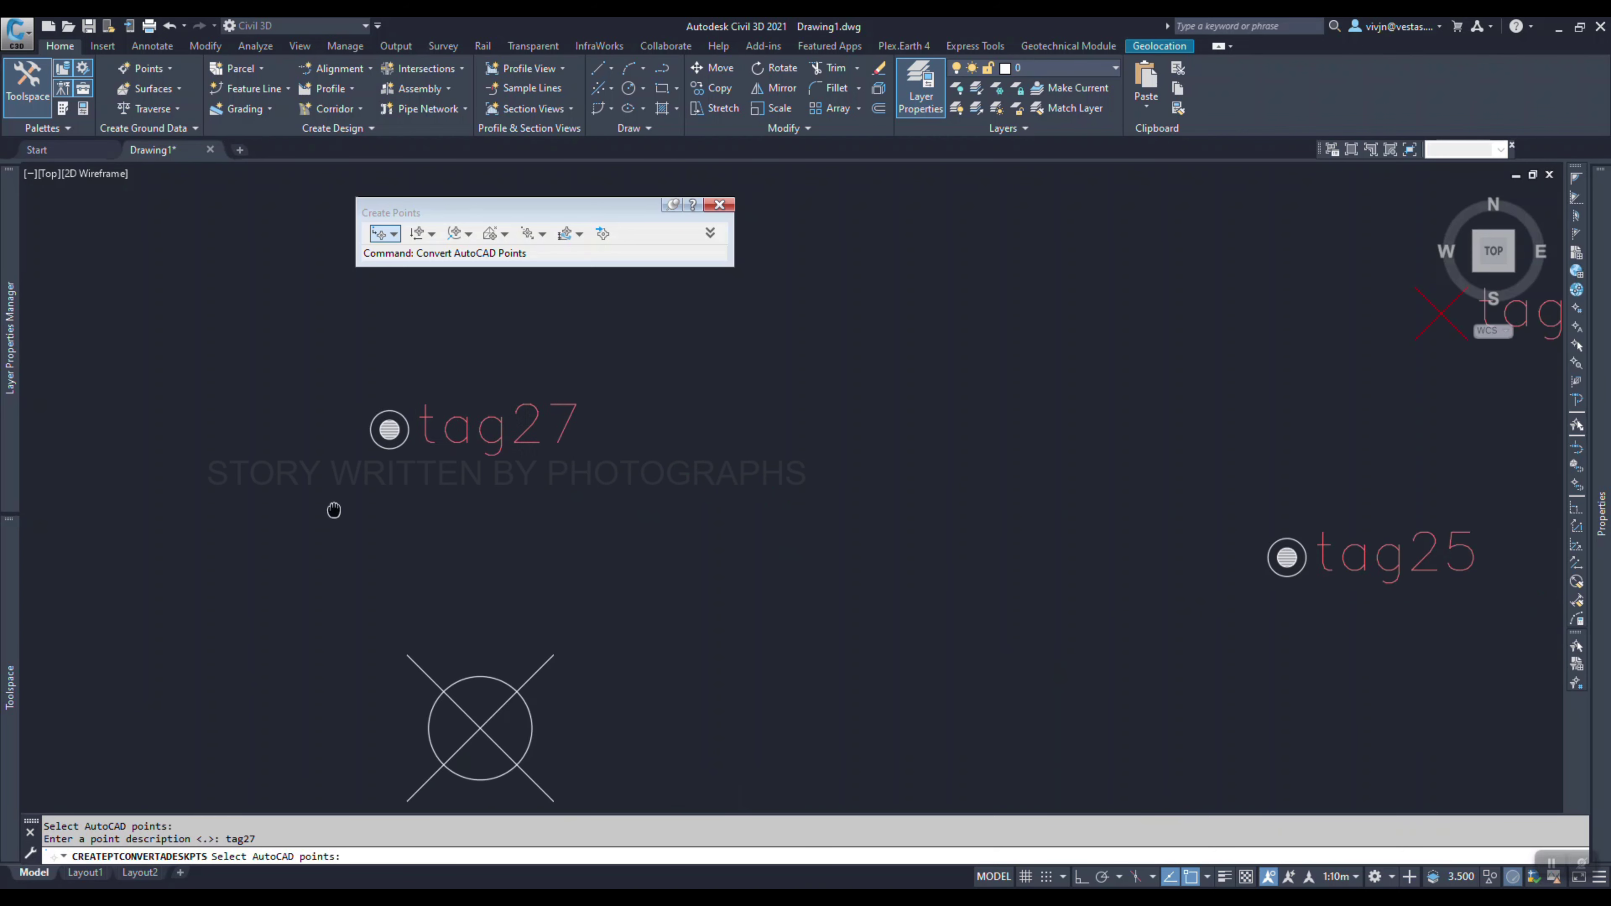
{"action": "key", "text": "Return"}
{"action": "scroll", "coordinate": [439, 493], "scroll_direction": "down", "scroll_amount": 1}
{"action": "middle_click_drag", "start_coordinate": [439, 493], "coordinate": [406, 533]}
{"action": "scroll", "coordinate": [407, 534], "scroll_direction": "down", "scroll_amount": 4}
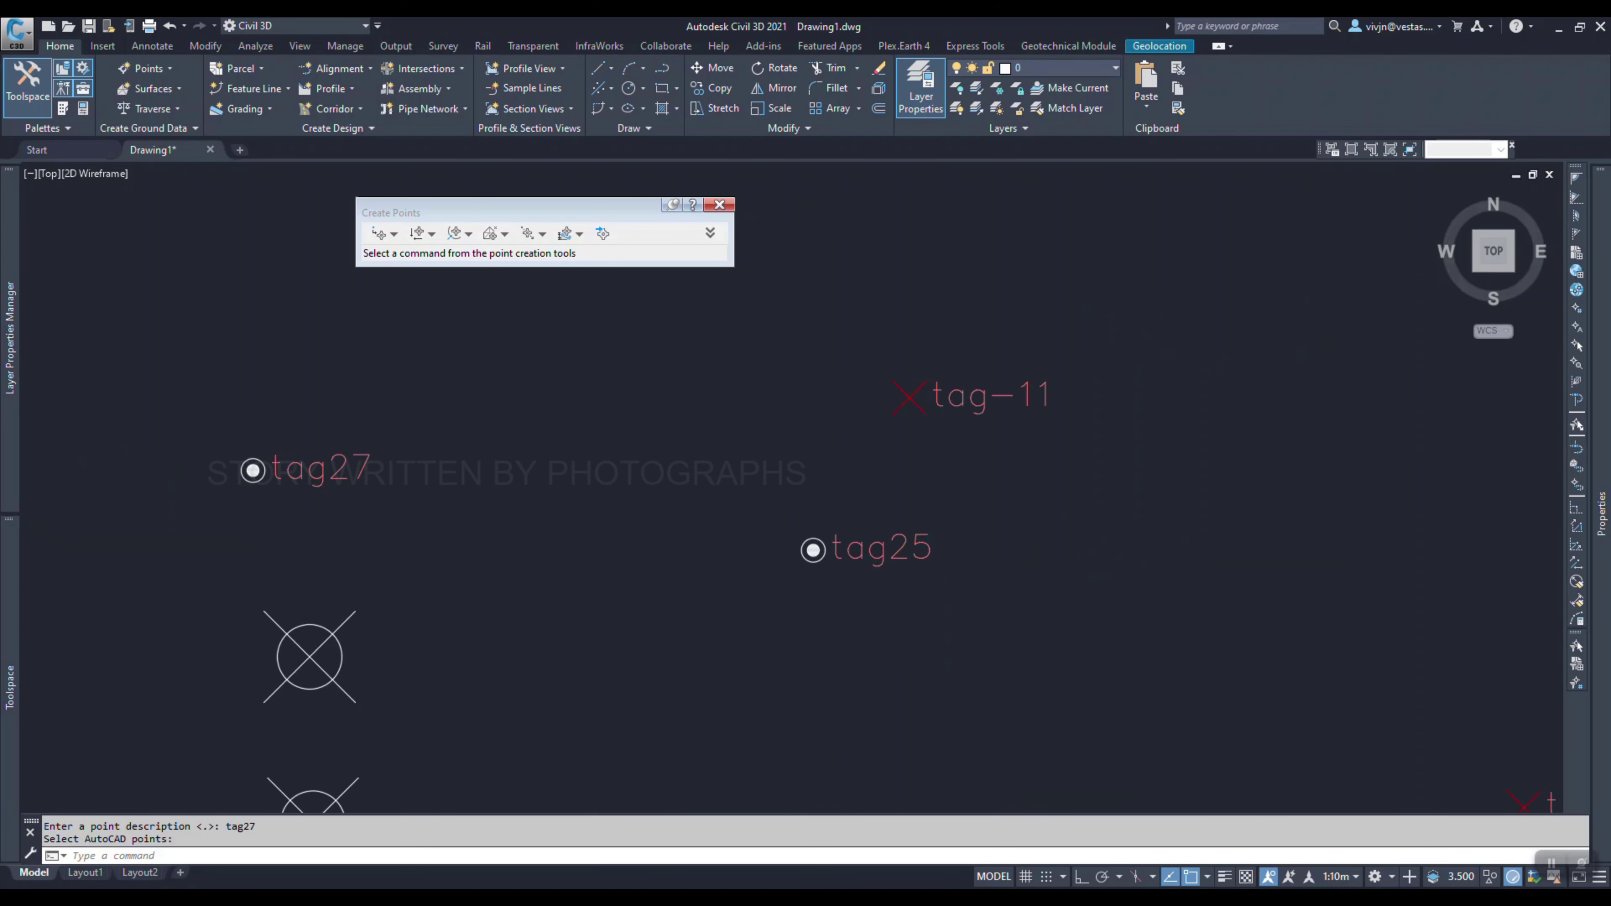
{"action": "scroll", "coordinate": [588, 533], "scroll_direction": "up", "scroll_amount": 2}
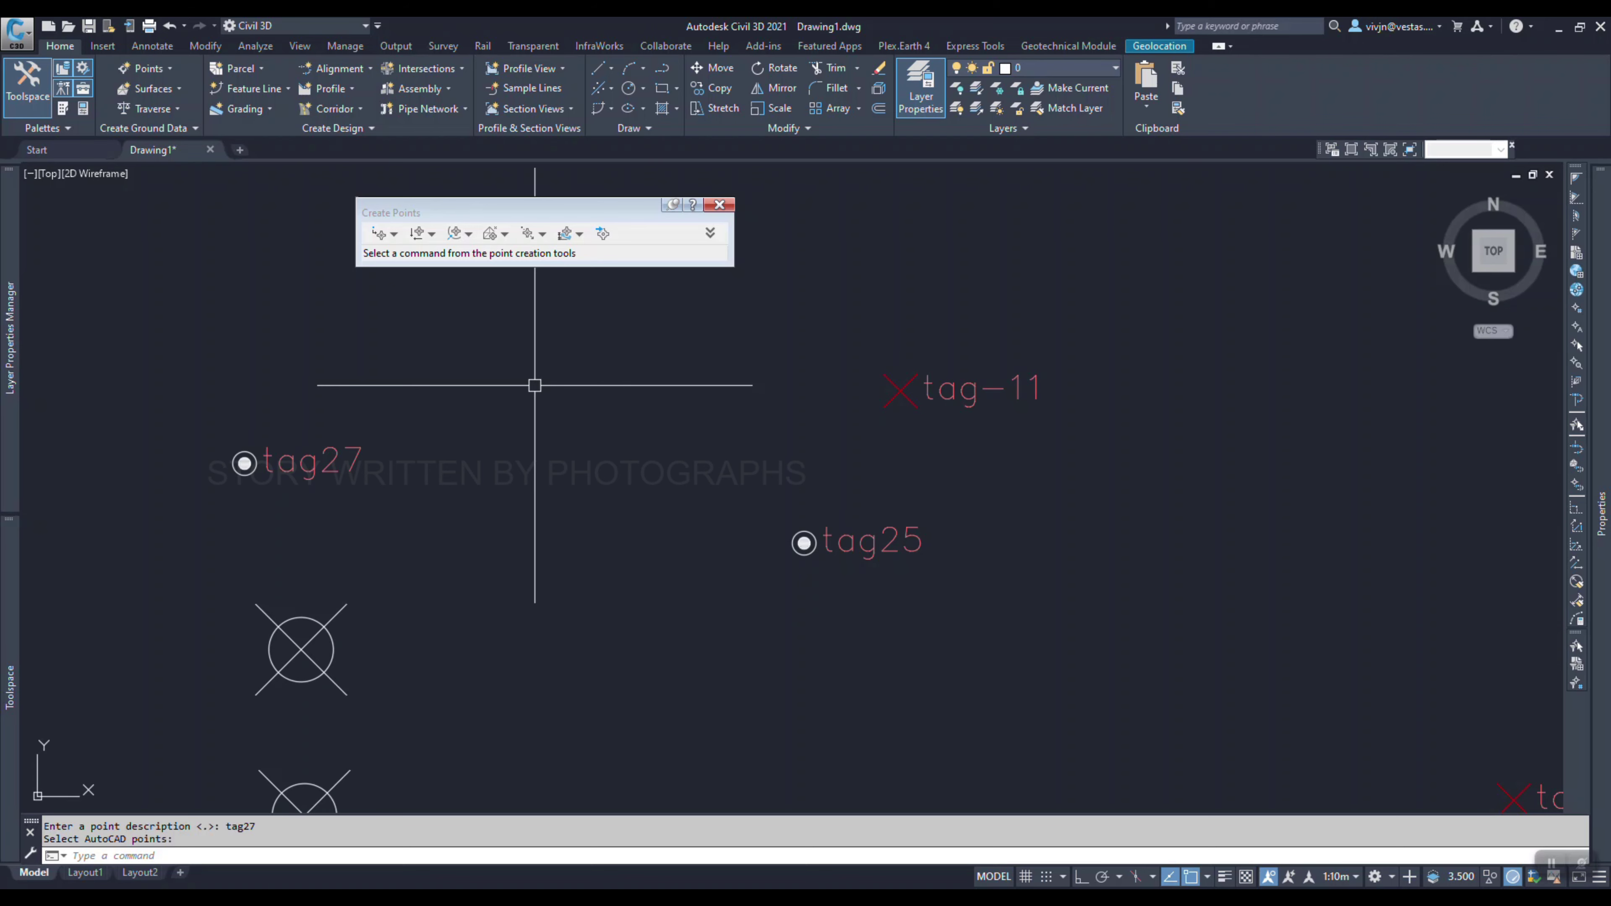
- Open the Import Points tool and browse for a source point file to add
{"action": "left_click", "coordinate": [603, 233]}
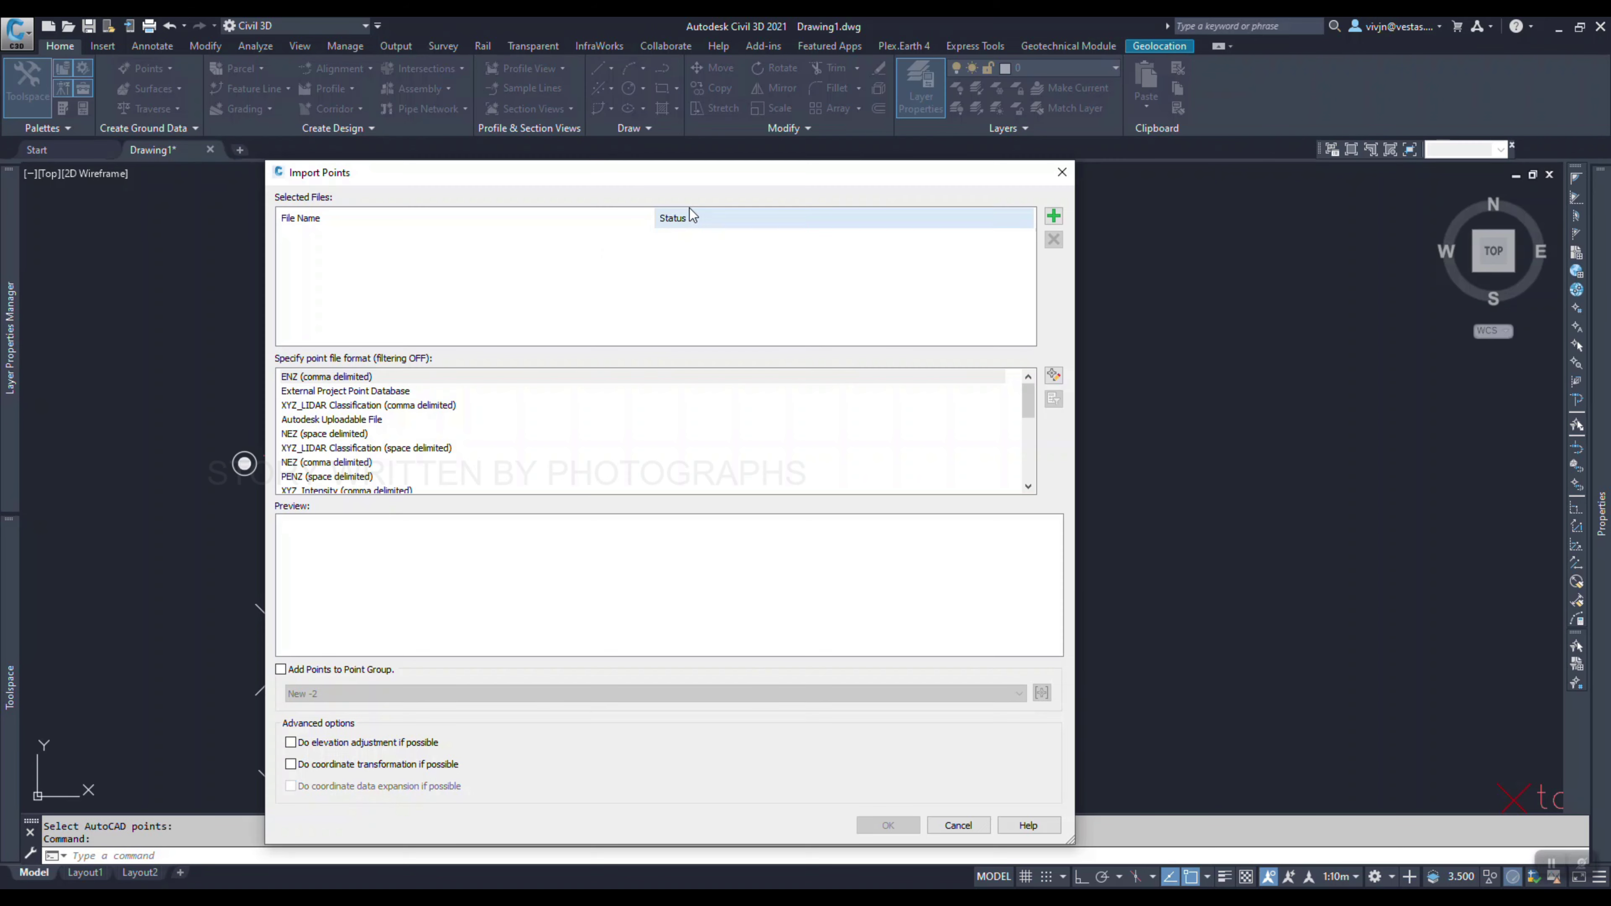
{"action": "left_click", "coordinate": [1060, 175]}
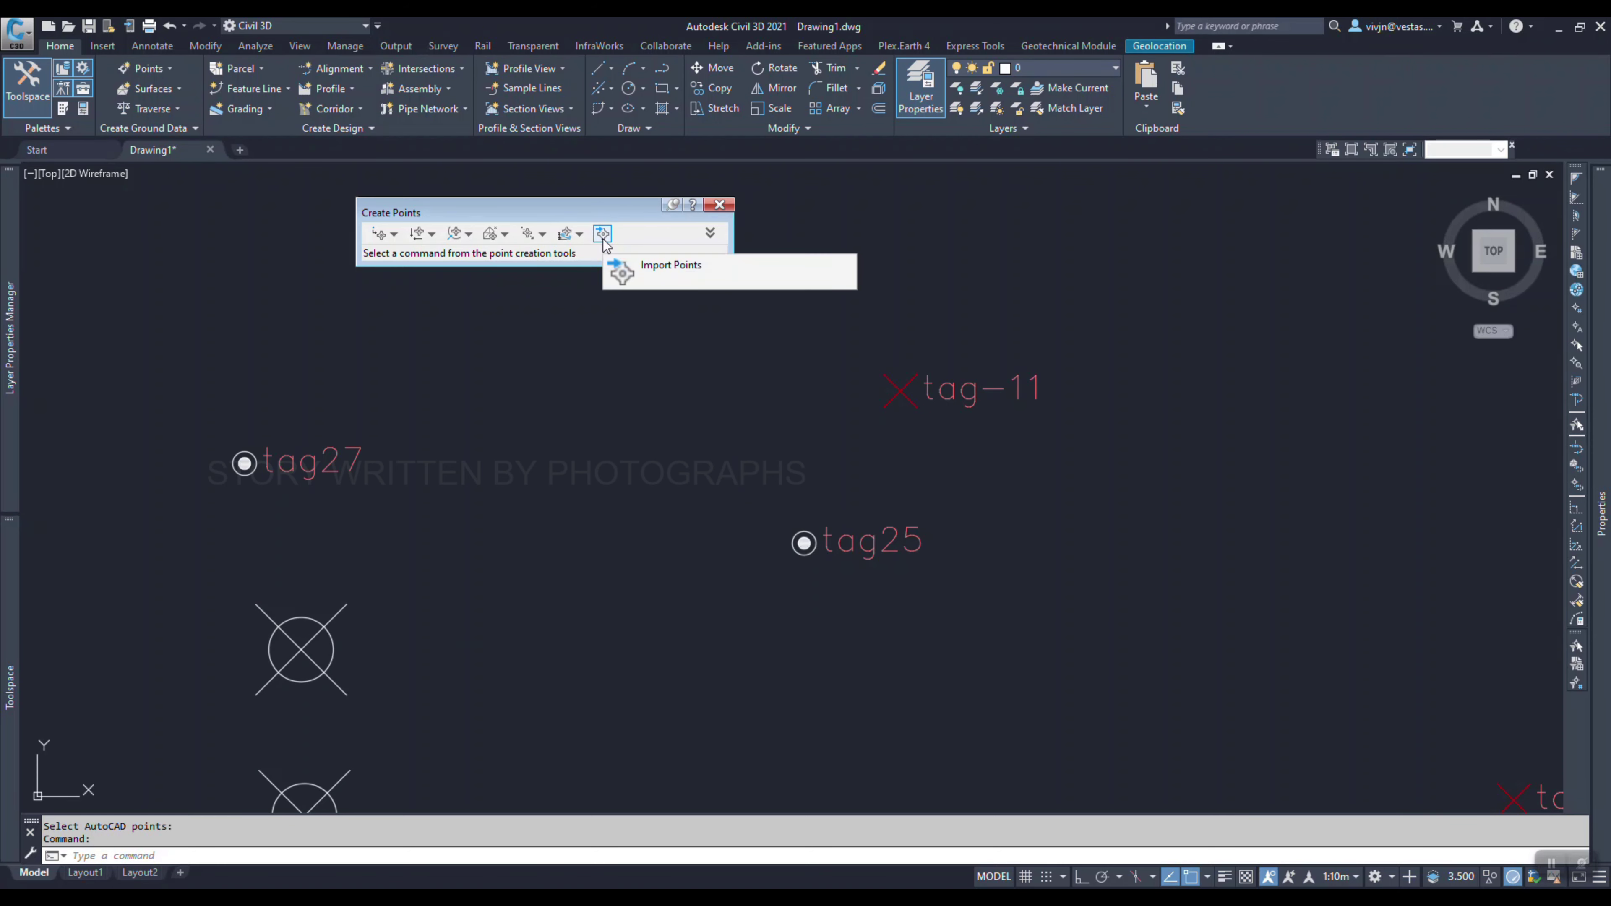
{"action": "left_click", "coordinate": [603, 238]}
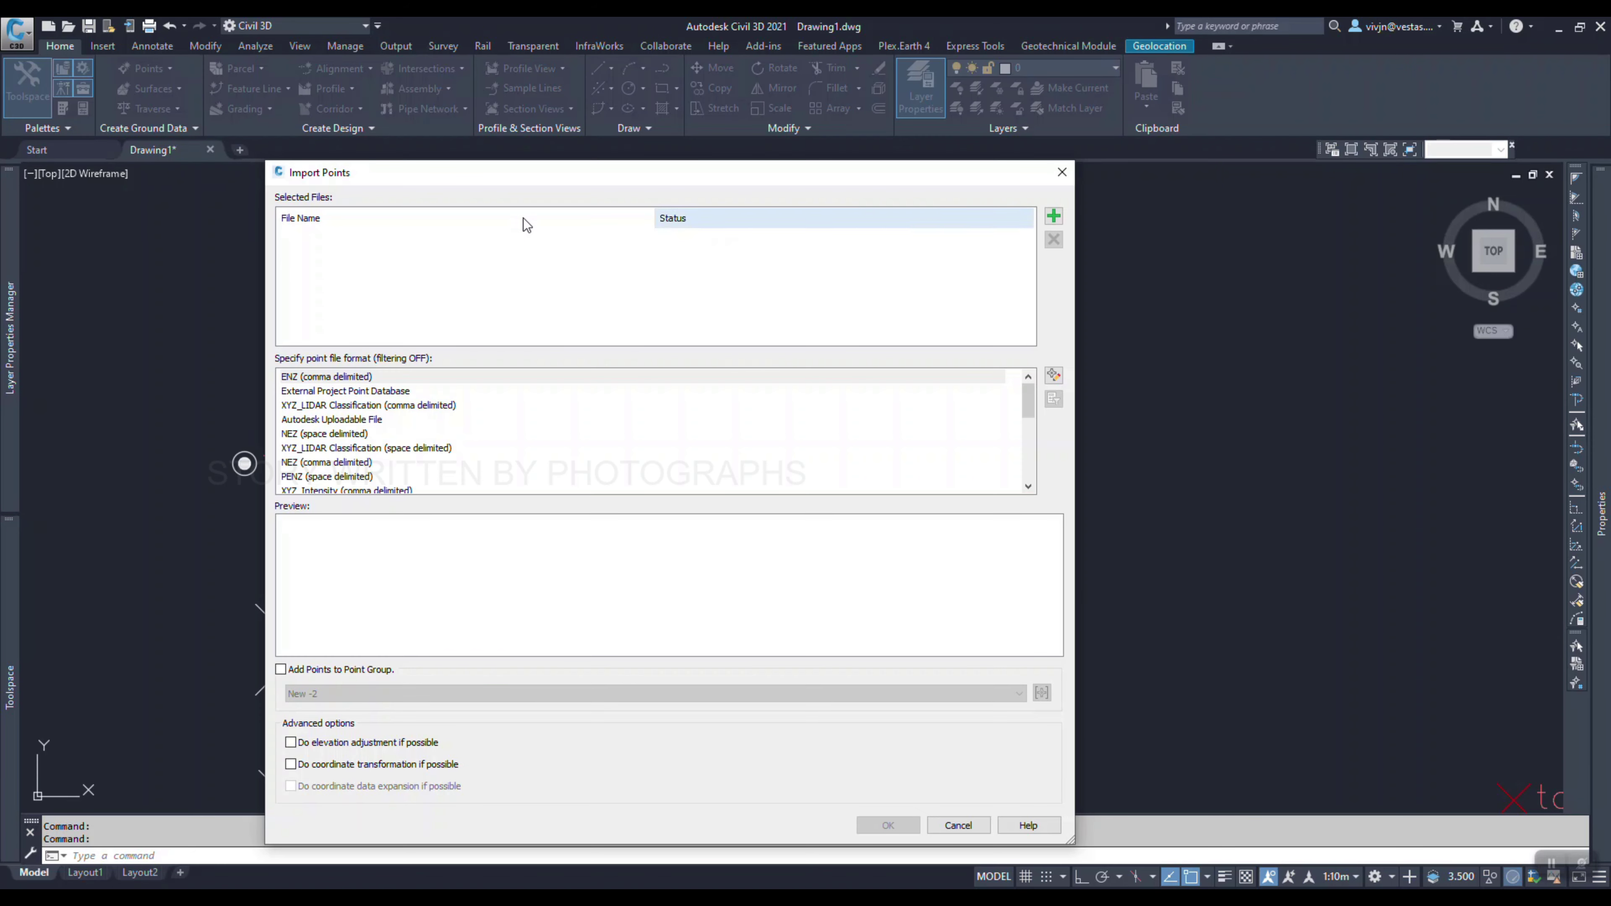
{"action": "left_click", "coordinate": [1053, 217]}
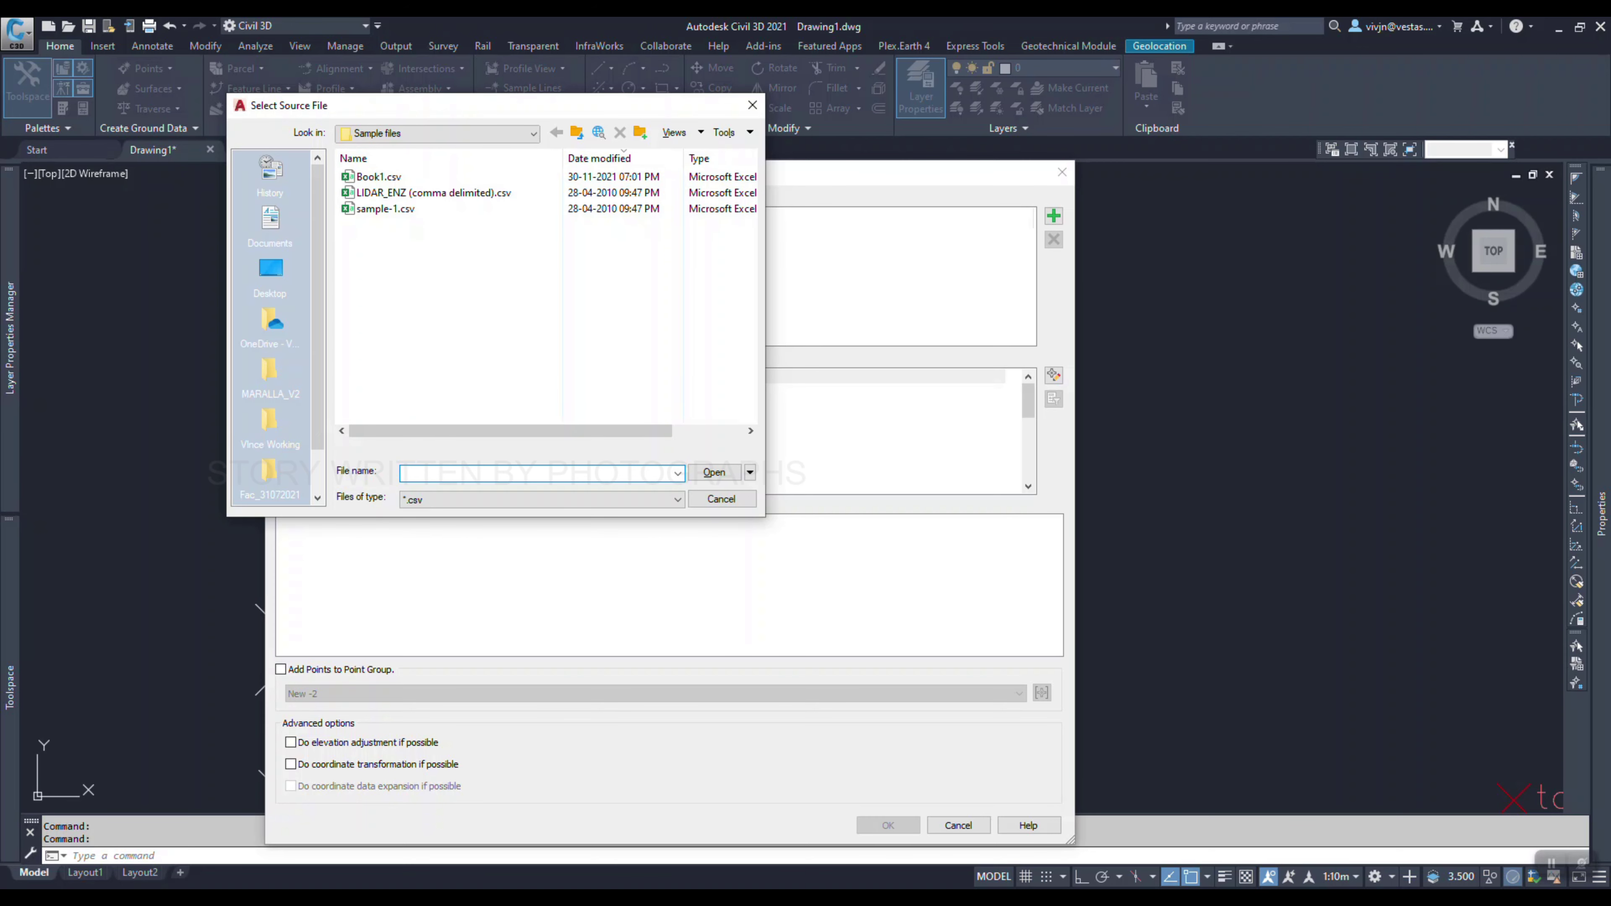
- Switch to the Book1.csv workbook from the Sample files folder in Excel and maximize its window
{"action": "key", "text": "alt+Tab"}
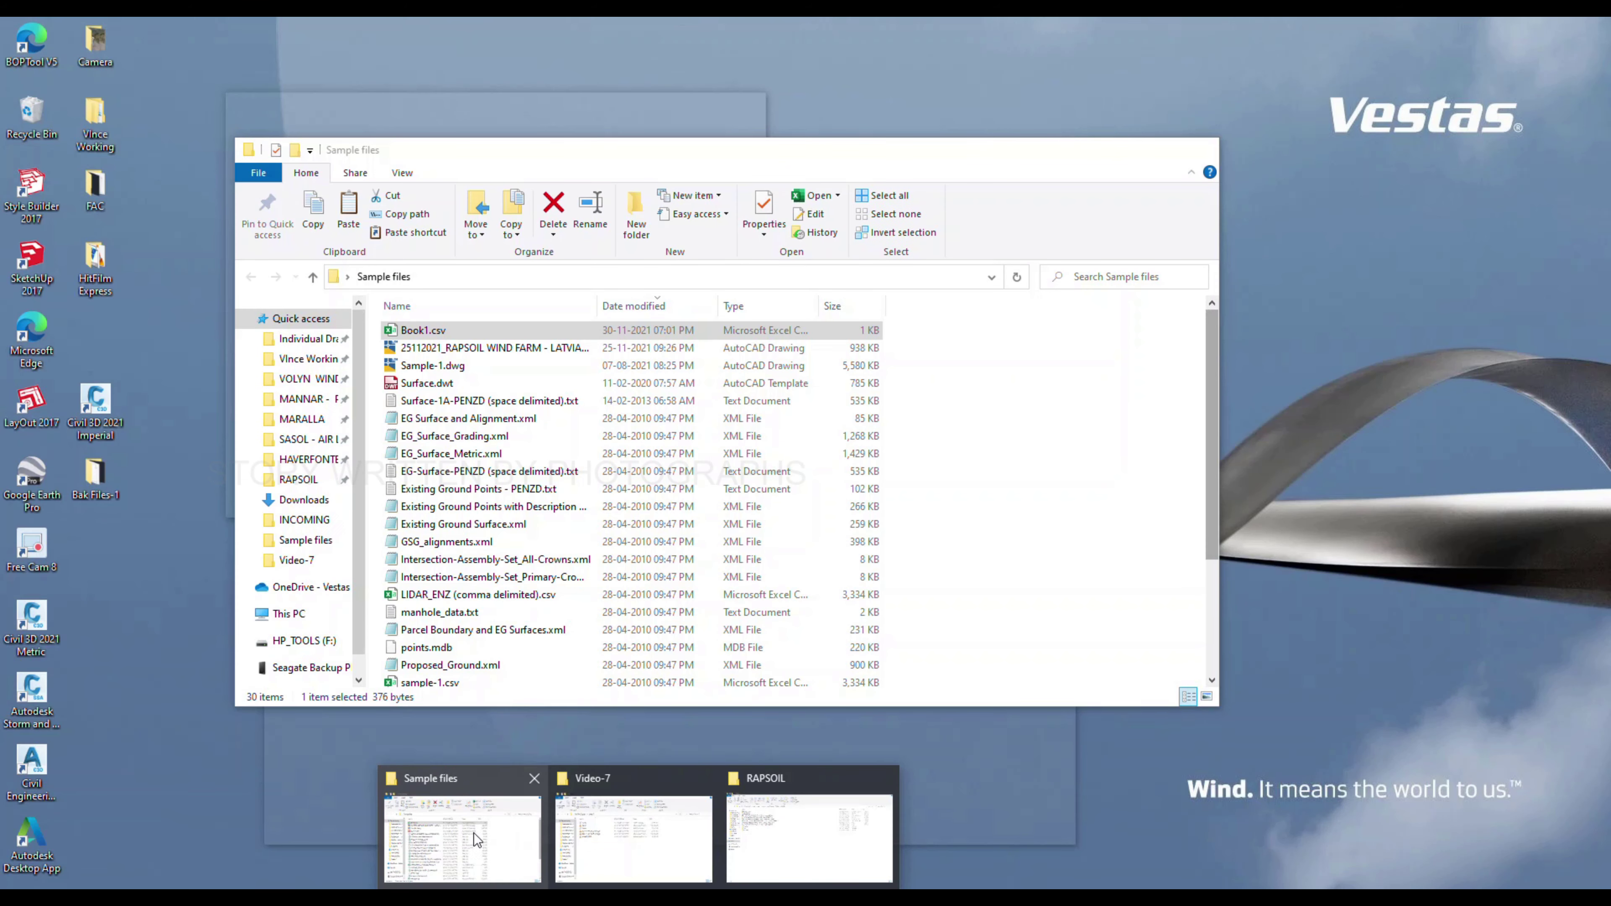
{"action": "left_click", "coordinate": [473, 834]}
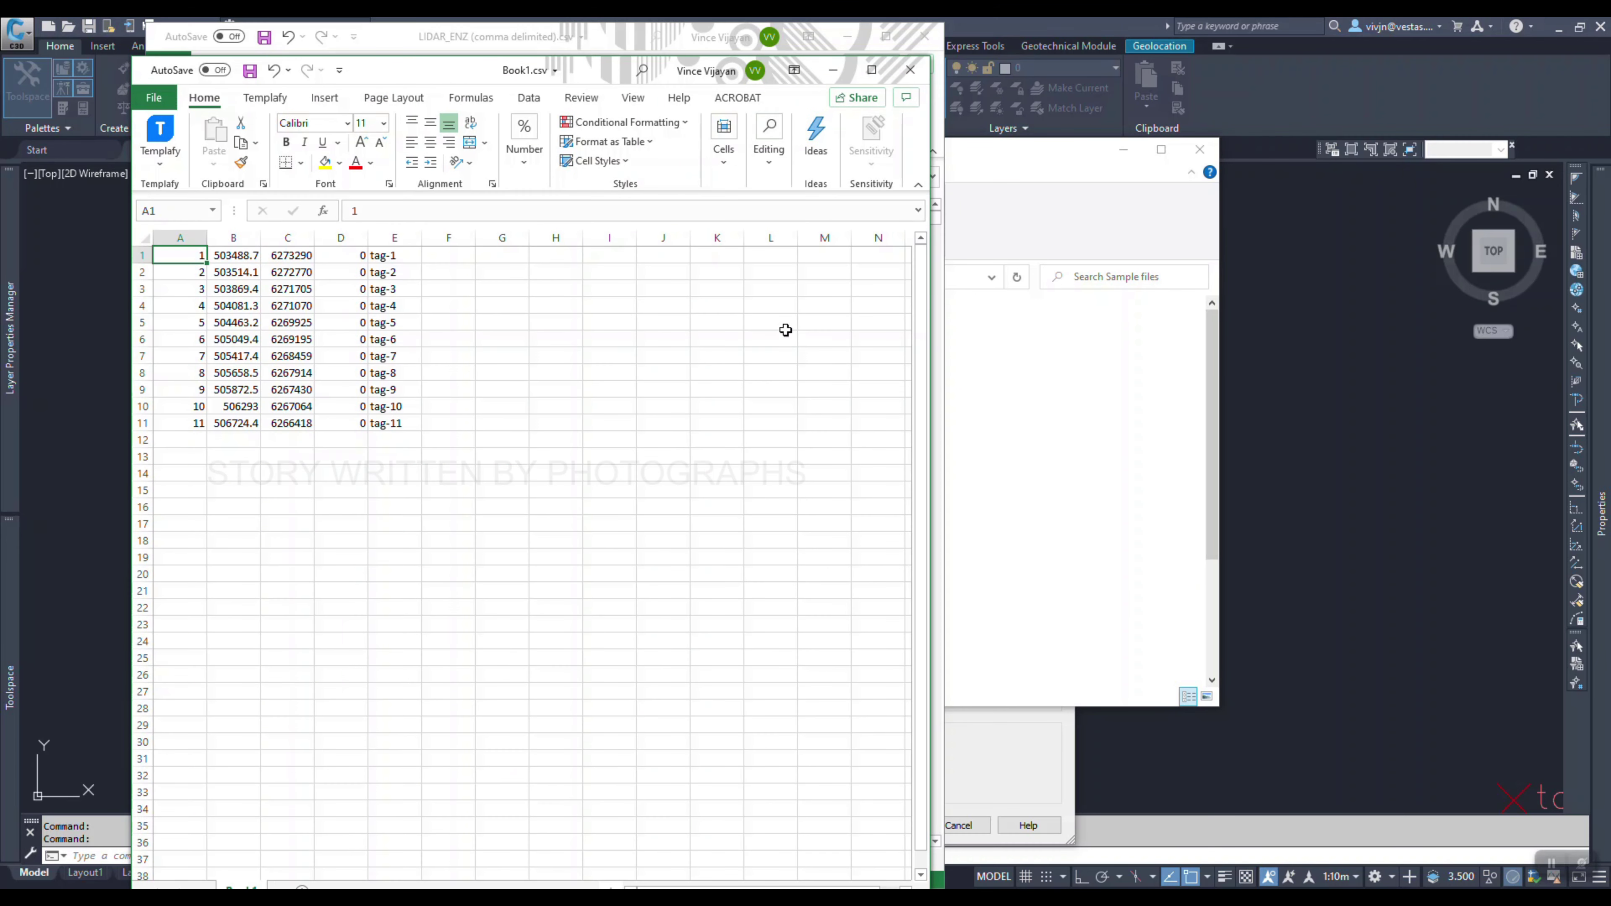
{"action": "left_click", "coordinate": [871, 70]}
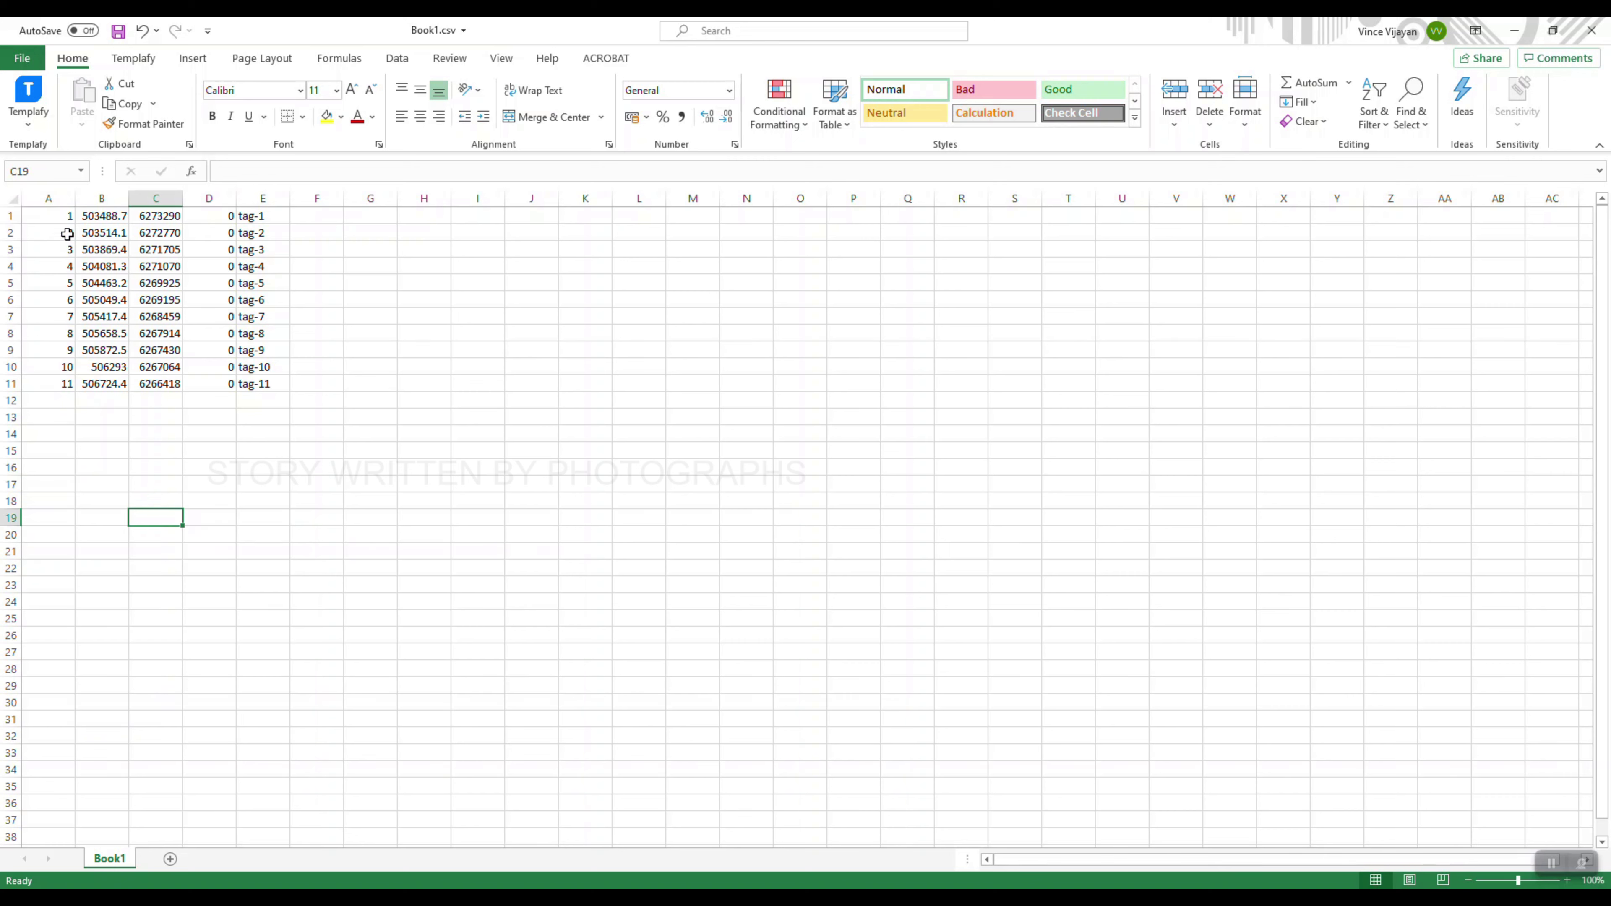
- Clear the point numbers in cells A1:A11 and renumber the rows as a series from 101 to 111
{"action": "left_click_drag", "start_coordinate": [61, 215], "coordinate": [44, 384]}
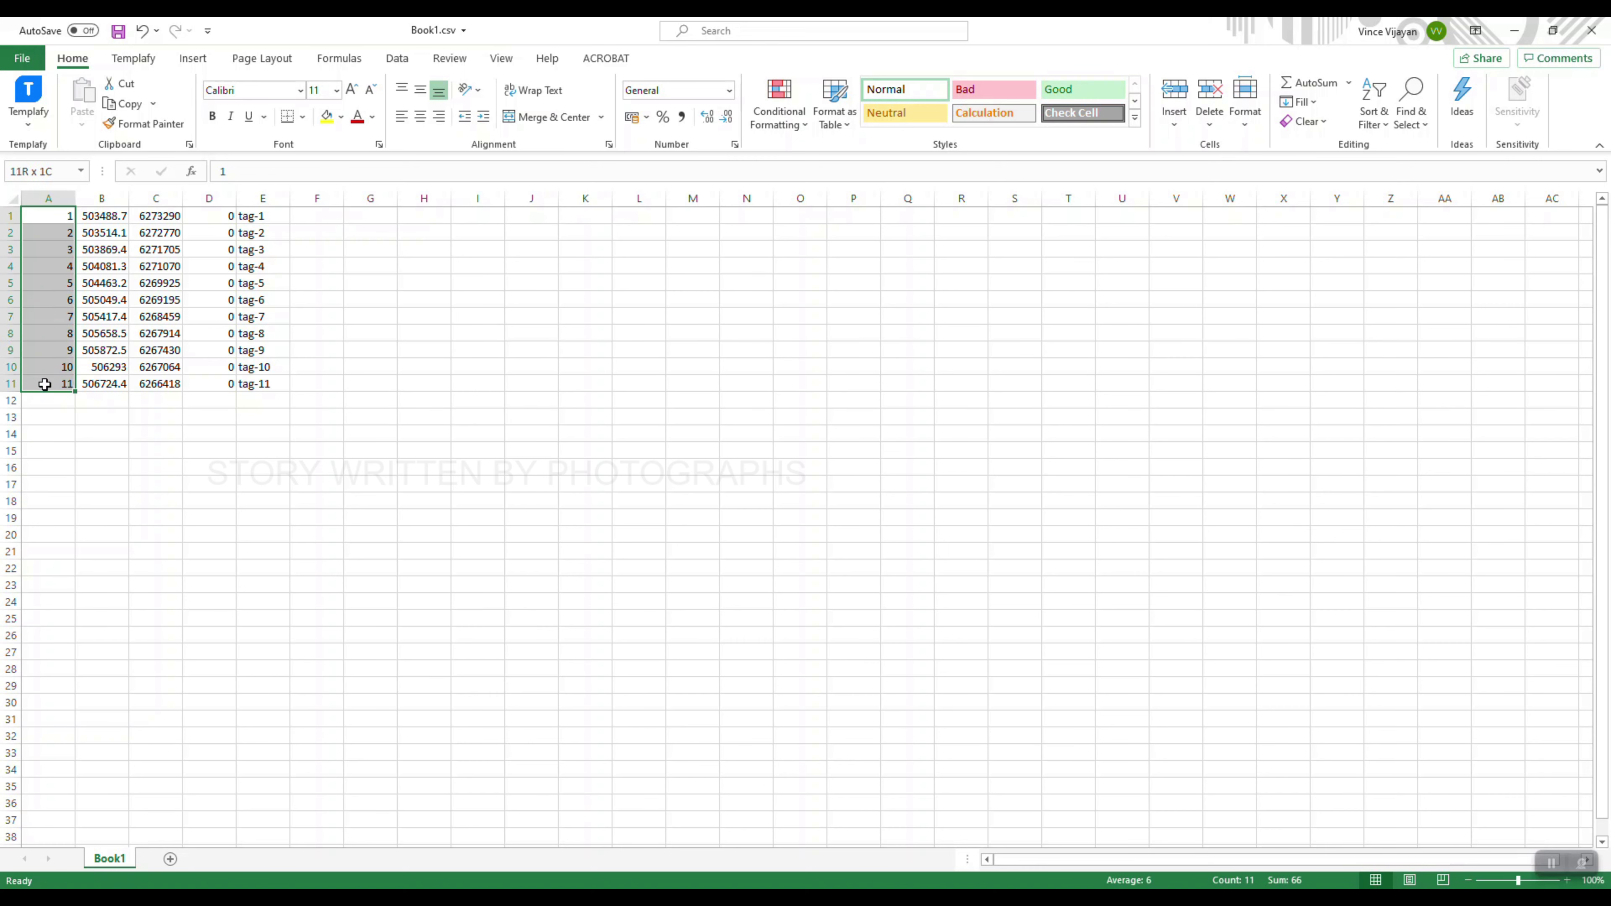
{"action": "left_click", "coordinate": [56, 216]}
{"action": "left_click_drag", "start_coordinate": [56, 216], "coordinate": [47, 386]}
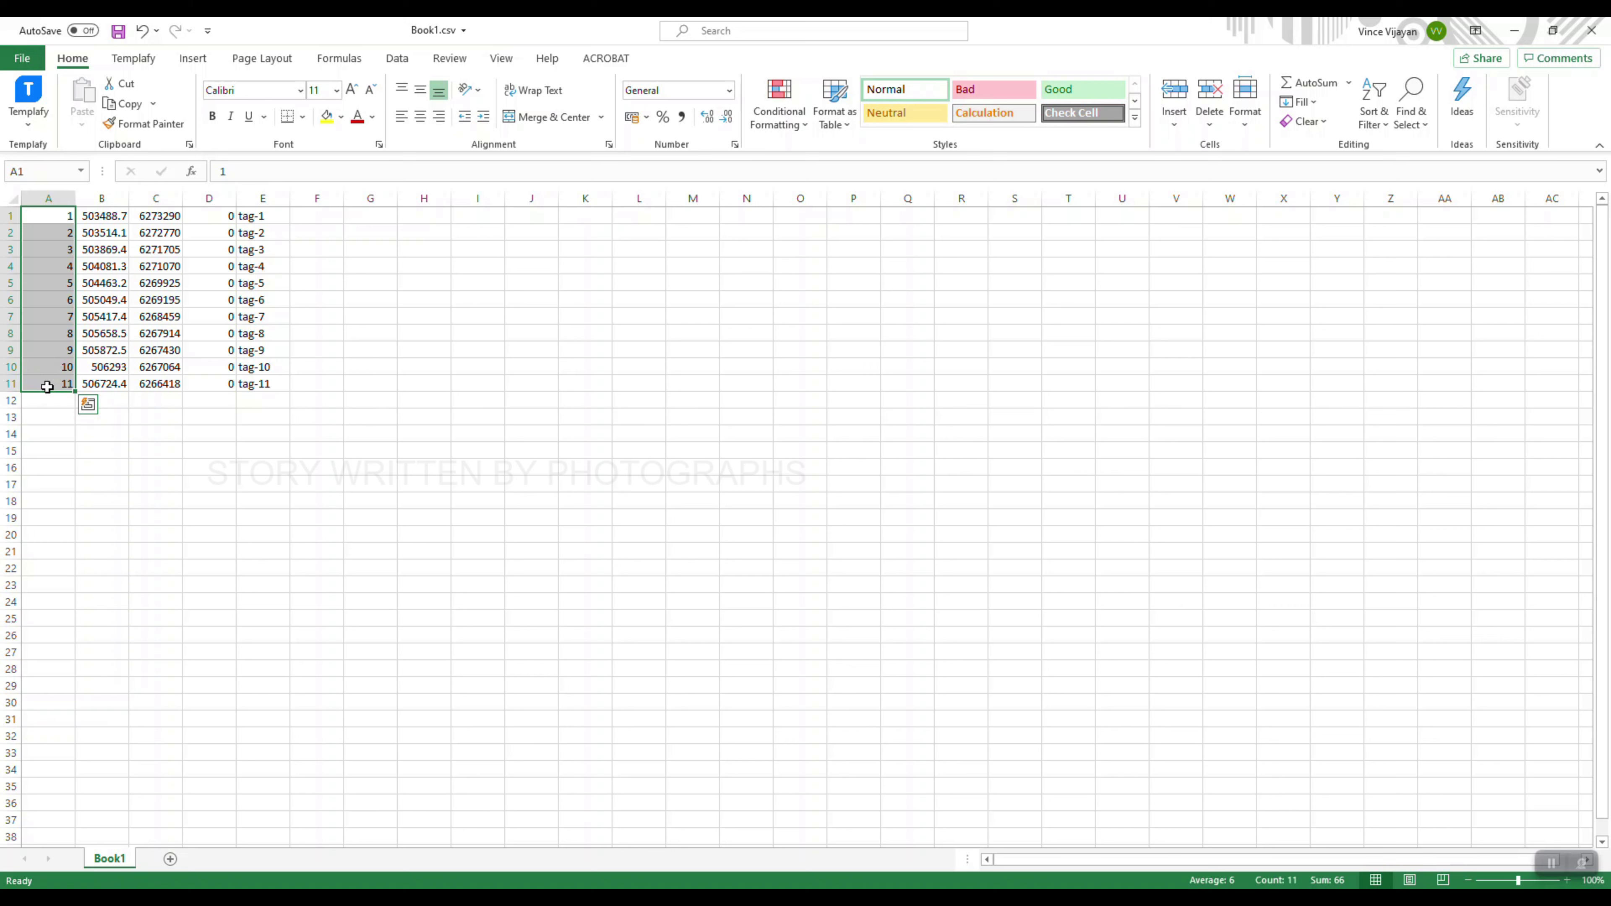
{"action": "key", "text": "Delete"}
{"action": "left_click", "coordinate": [53, 213]}
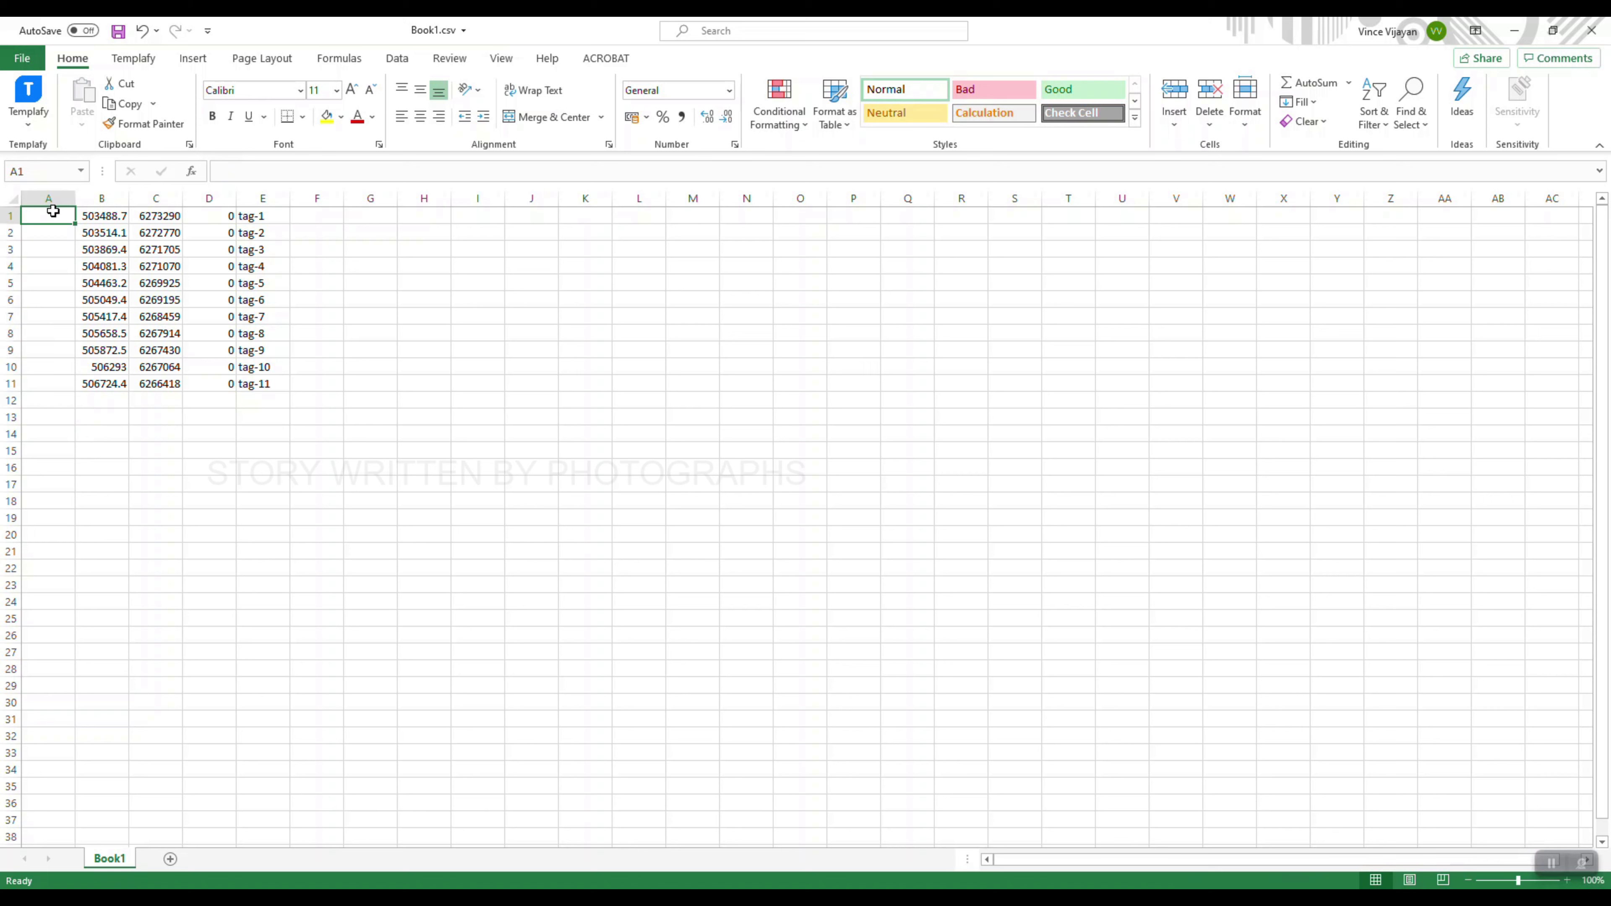
{"action": "type", "text": "101"}
{"action": "key", "text": "Return"}
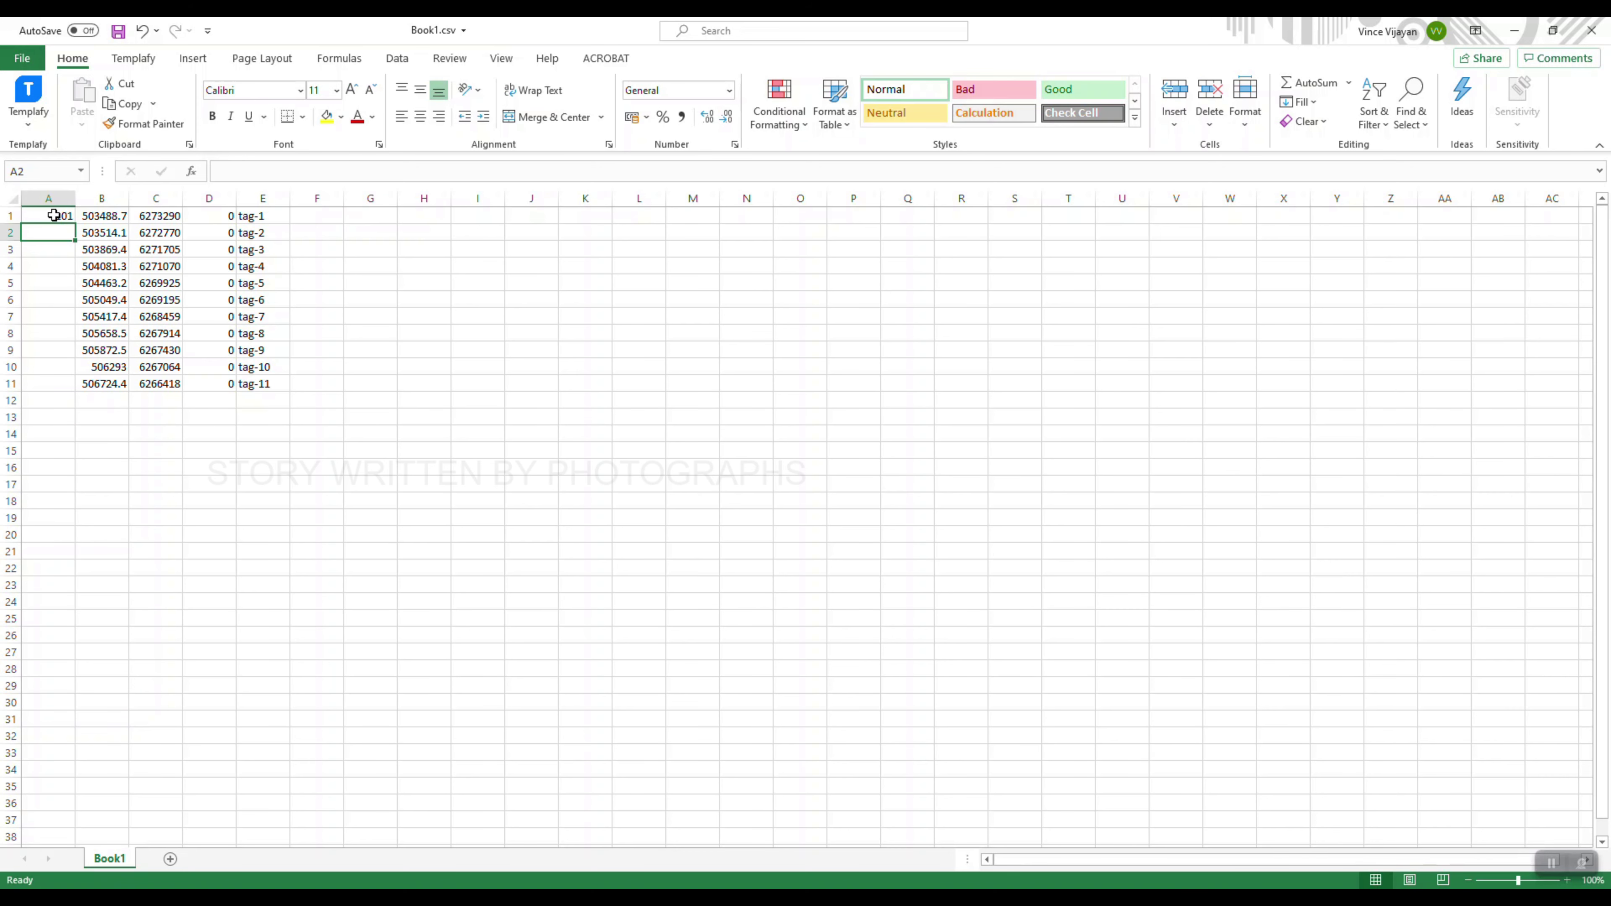
{"action": "type", "text": "102"}
{"action": "key", "text": "Return"}
{"action": "left_click_drag", "start_coordinate": [53, 215], "coordinate": [89, 385]}
{"action": "left_click", "coordinate": [637, 416]}
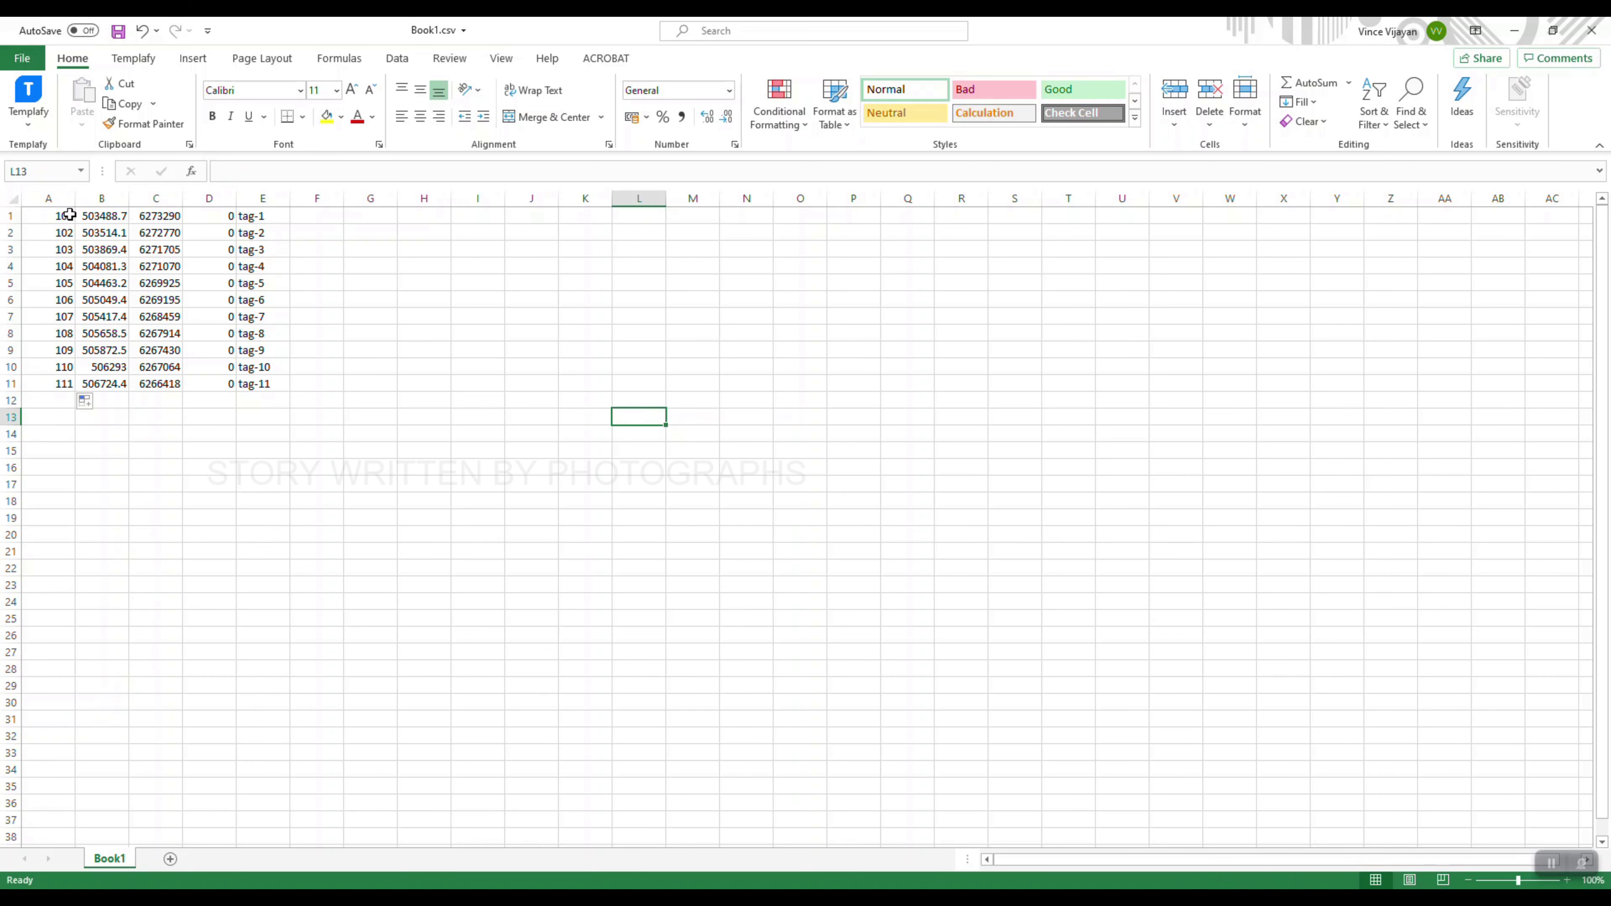
- Examine columns A to E in turn to check the order of point number, coordinates, elevation and description
{"action": "left_click_drag", "start_coordinate": [65, 216], "coordinate": [66, 379]}
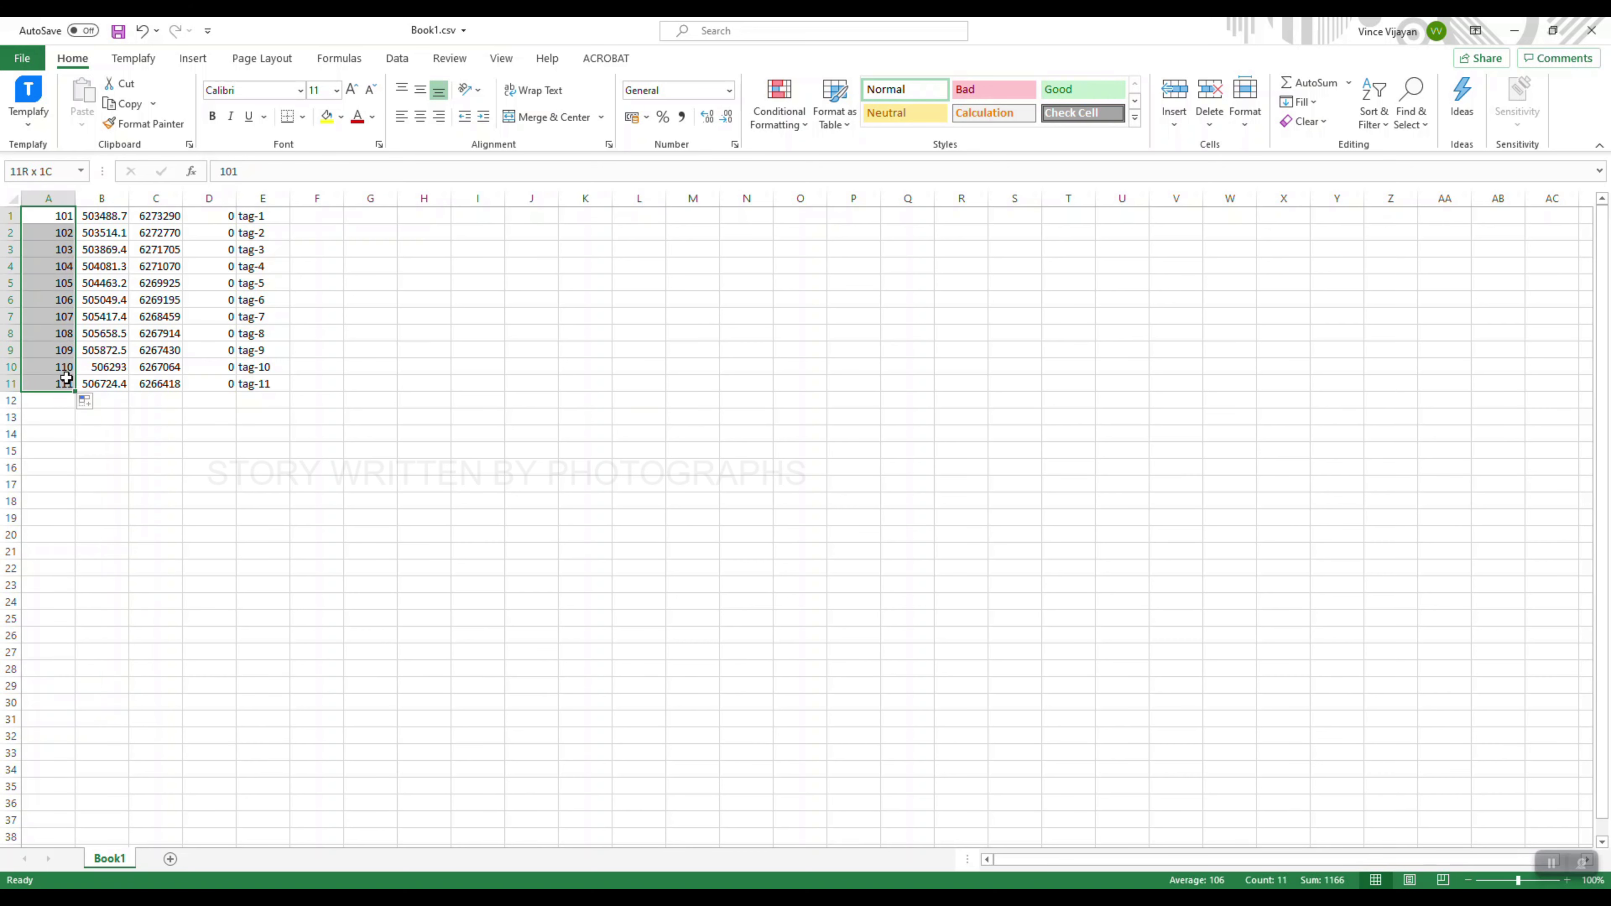
{"action": "left_click", "coordinate": [388, 347]}
{"action": "left_click", "coordinate": [64, 198]}
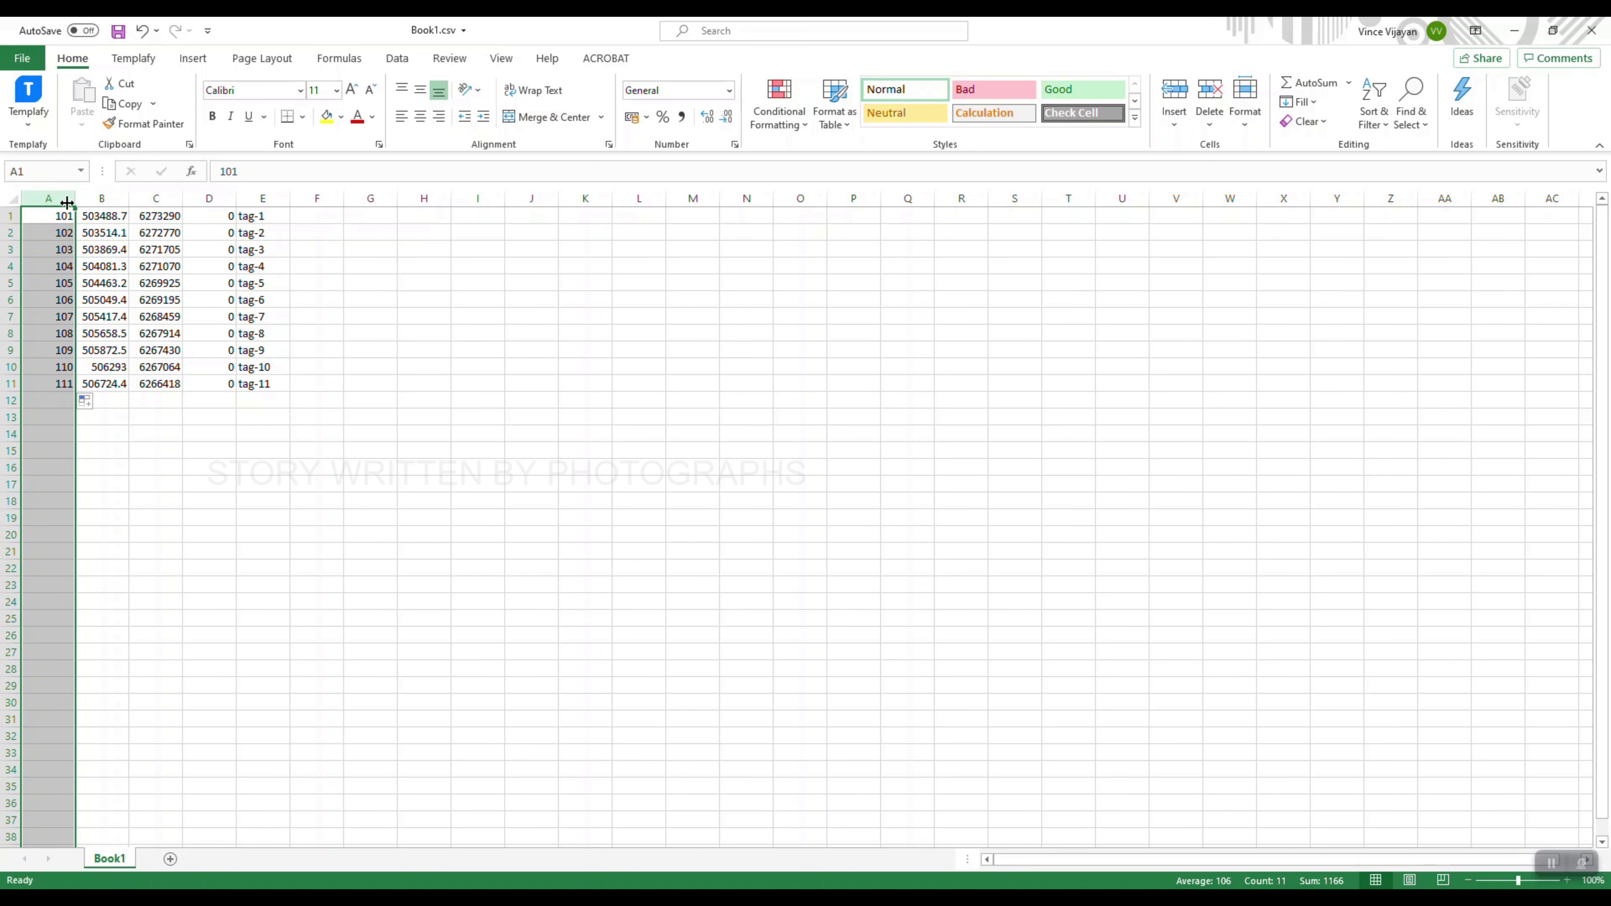
{"action": "left_click", "coordinate": [102, 217]}
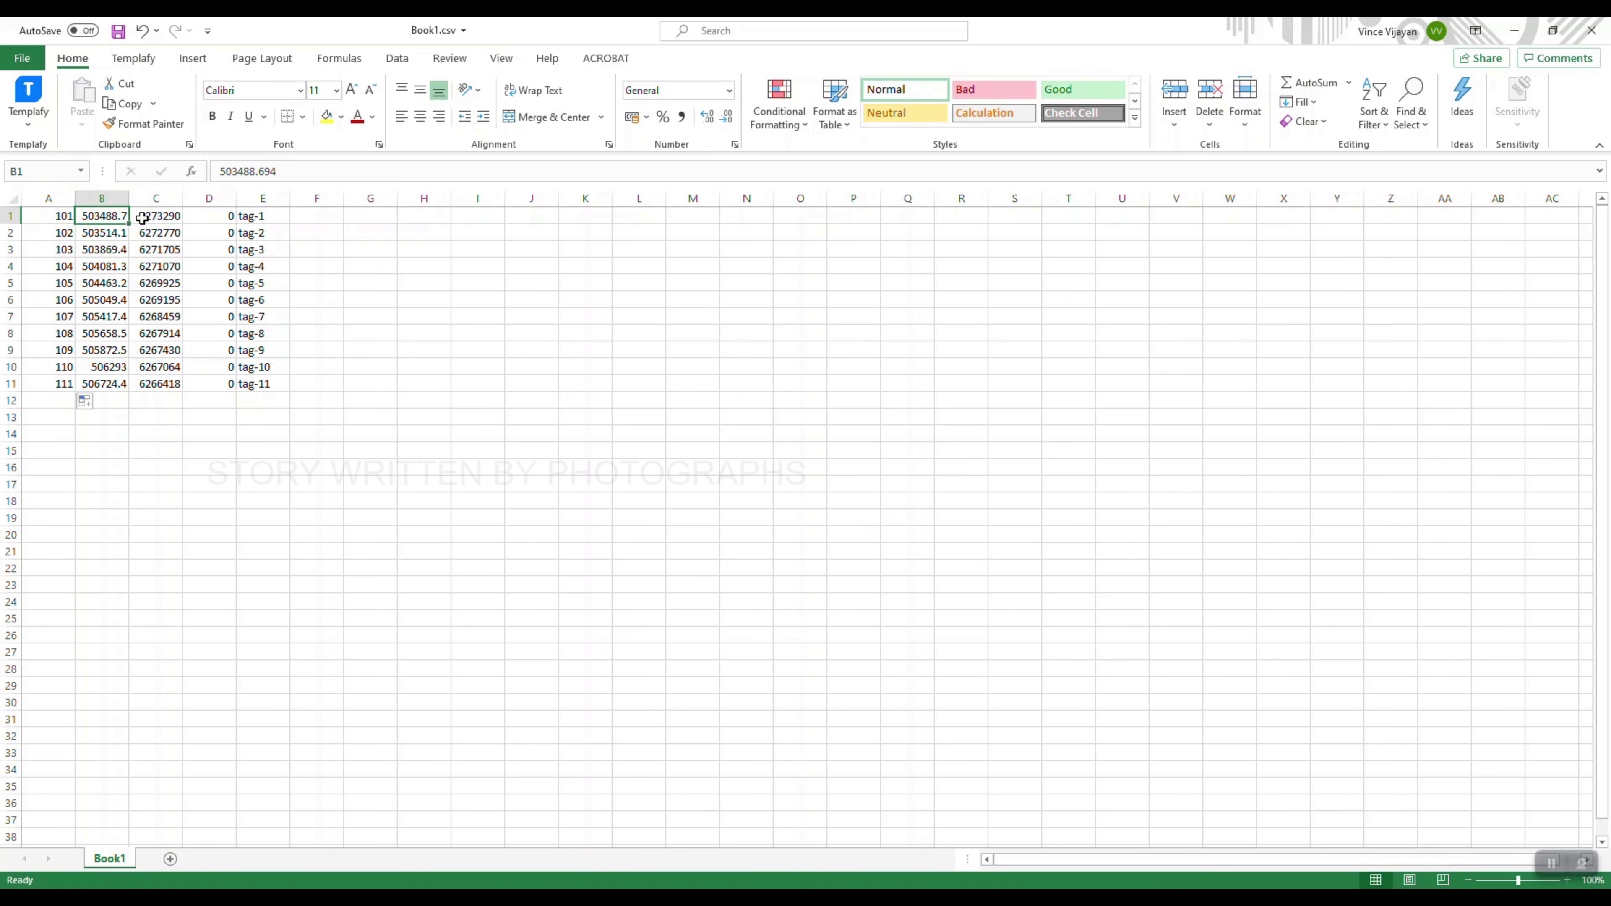
{"action": "left_click", "coordinate": [113, 197]}
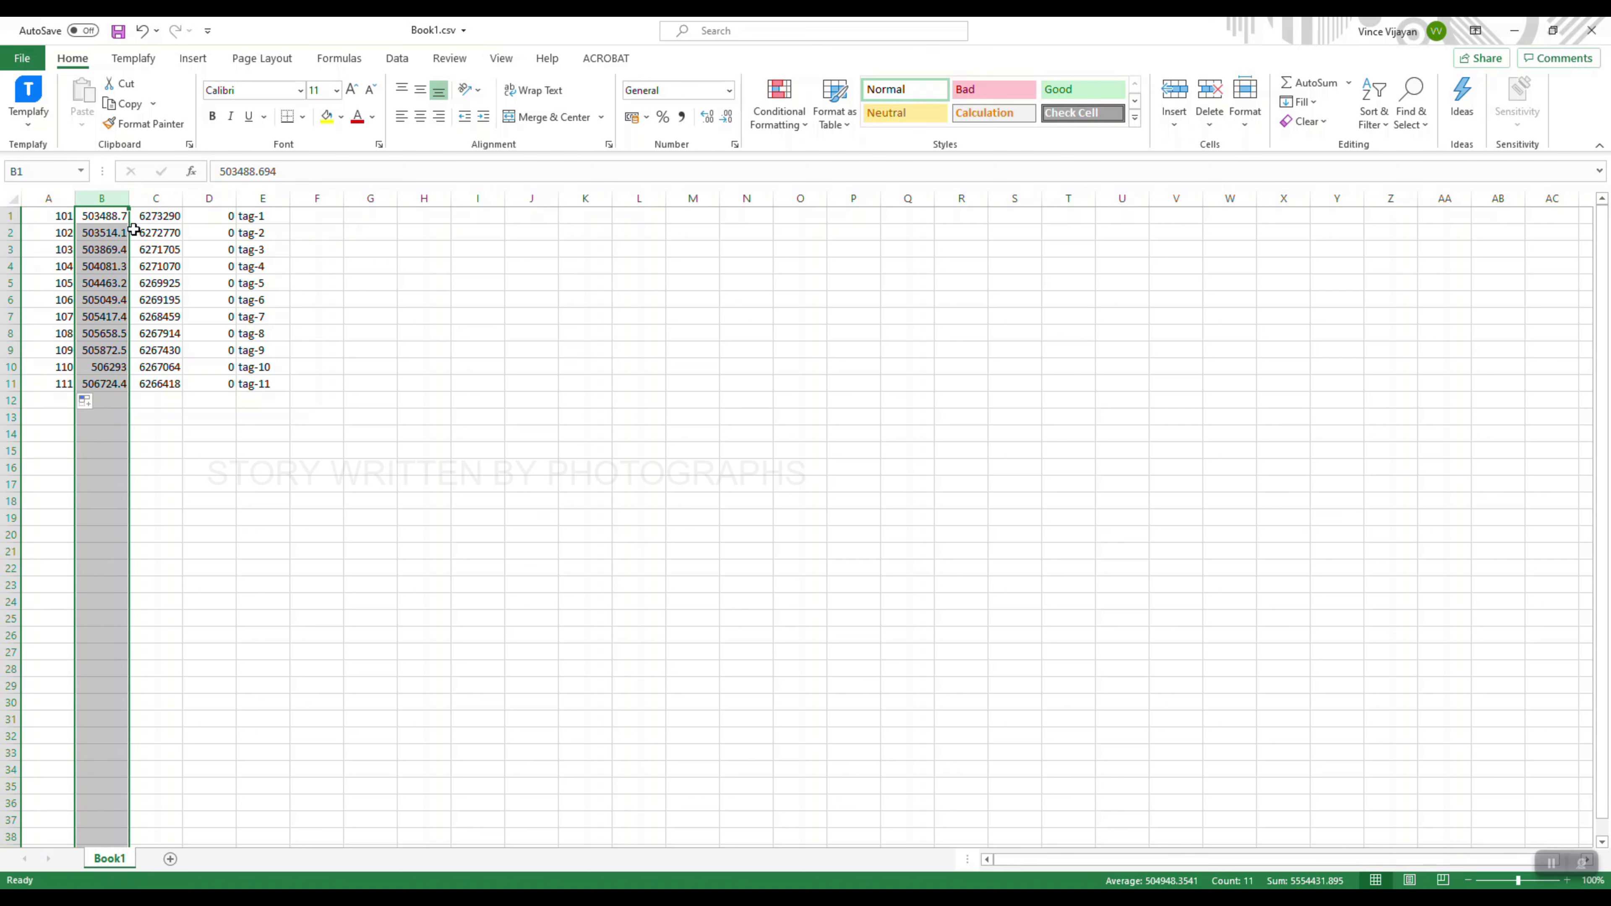
{"action": "left_click", "coordinate": [162, 198]}
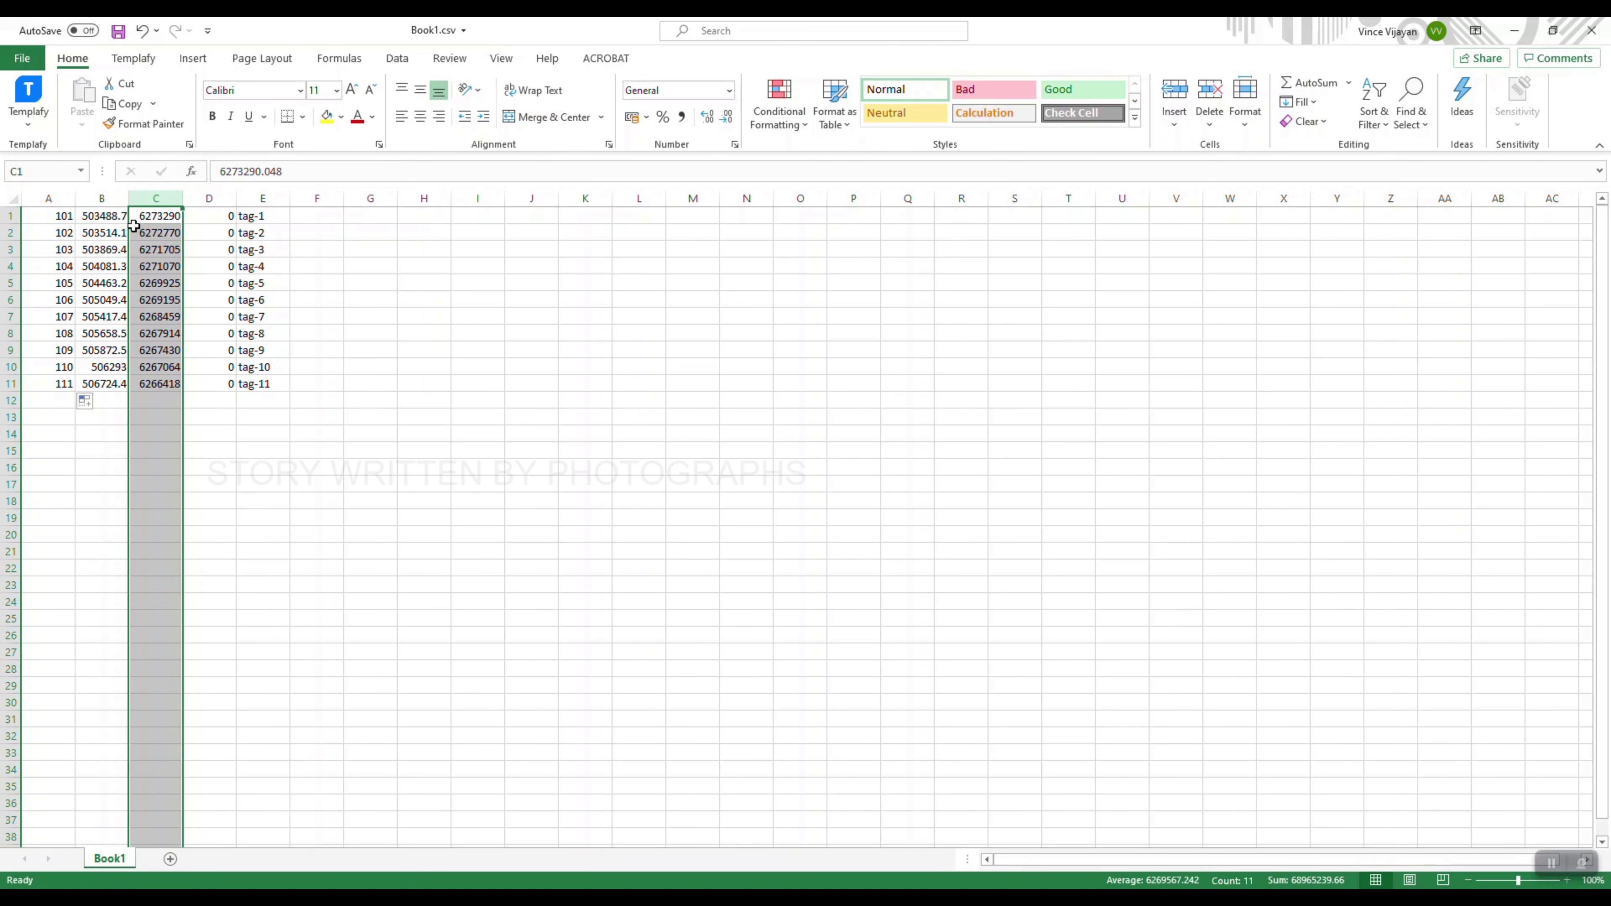
{"action": "left_click", "coordinate": [206, 198]}
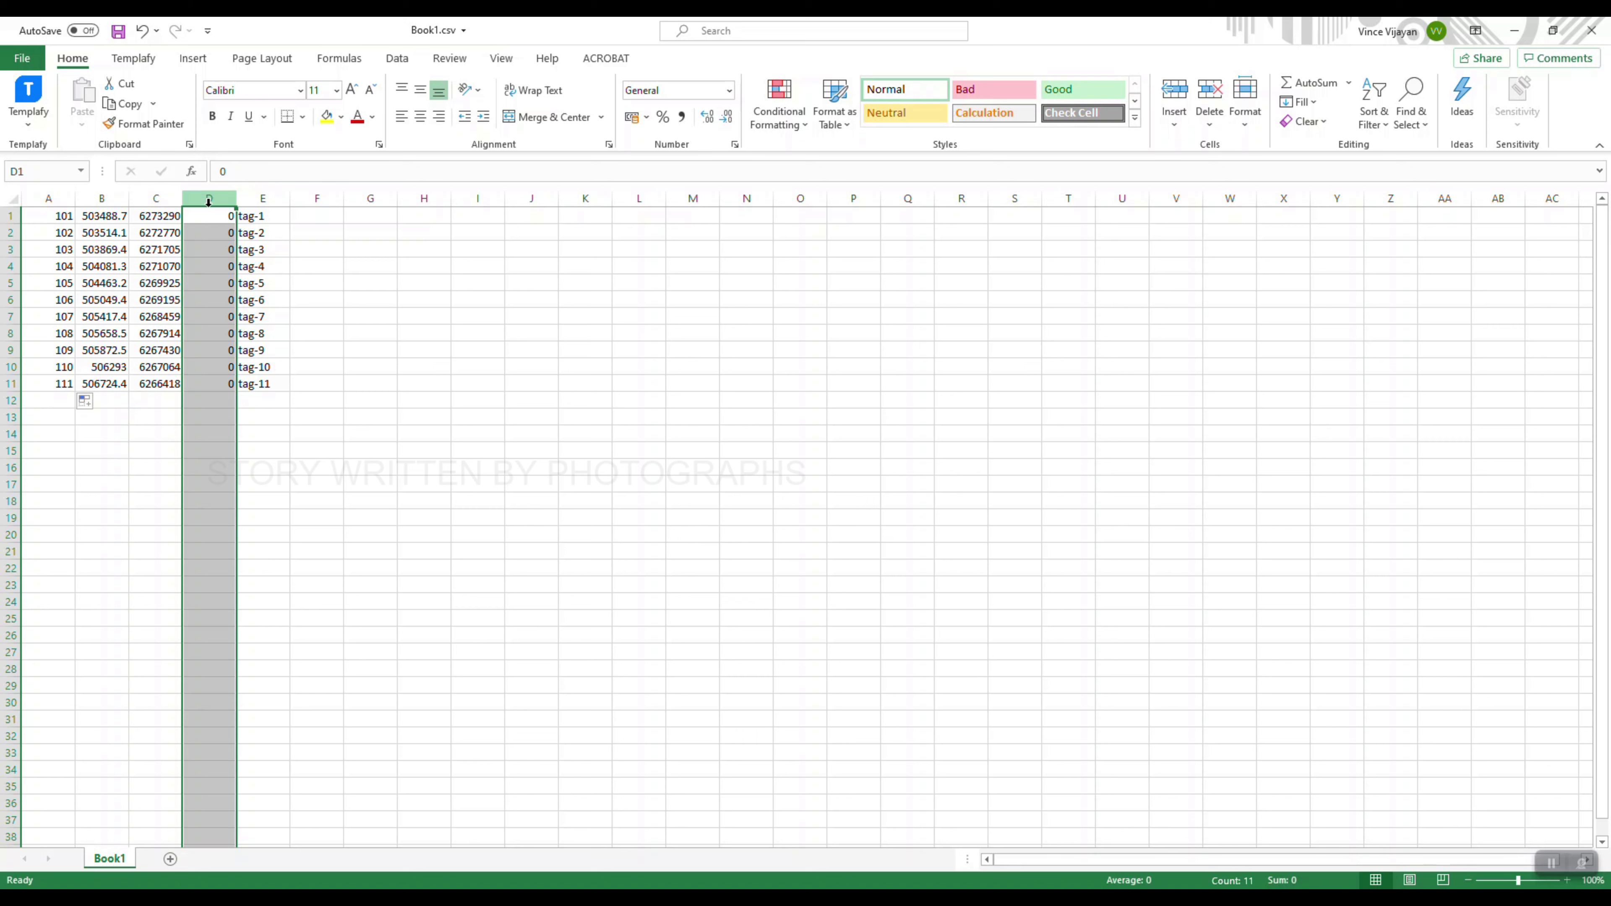
{"action": "left_click", "coordinate": [255, 199]}
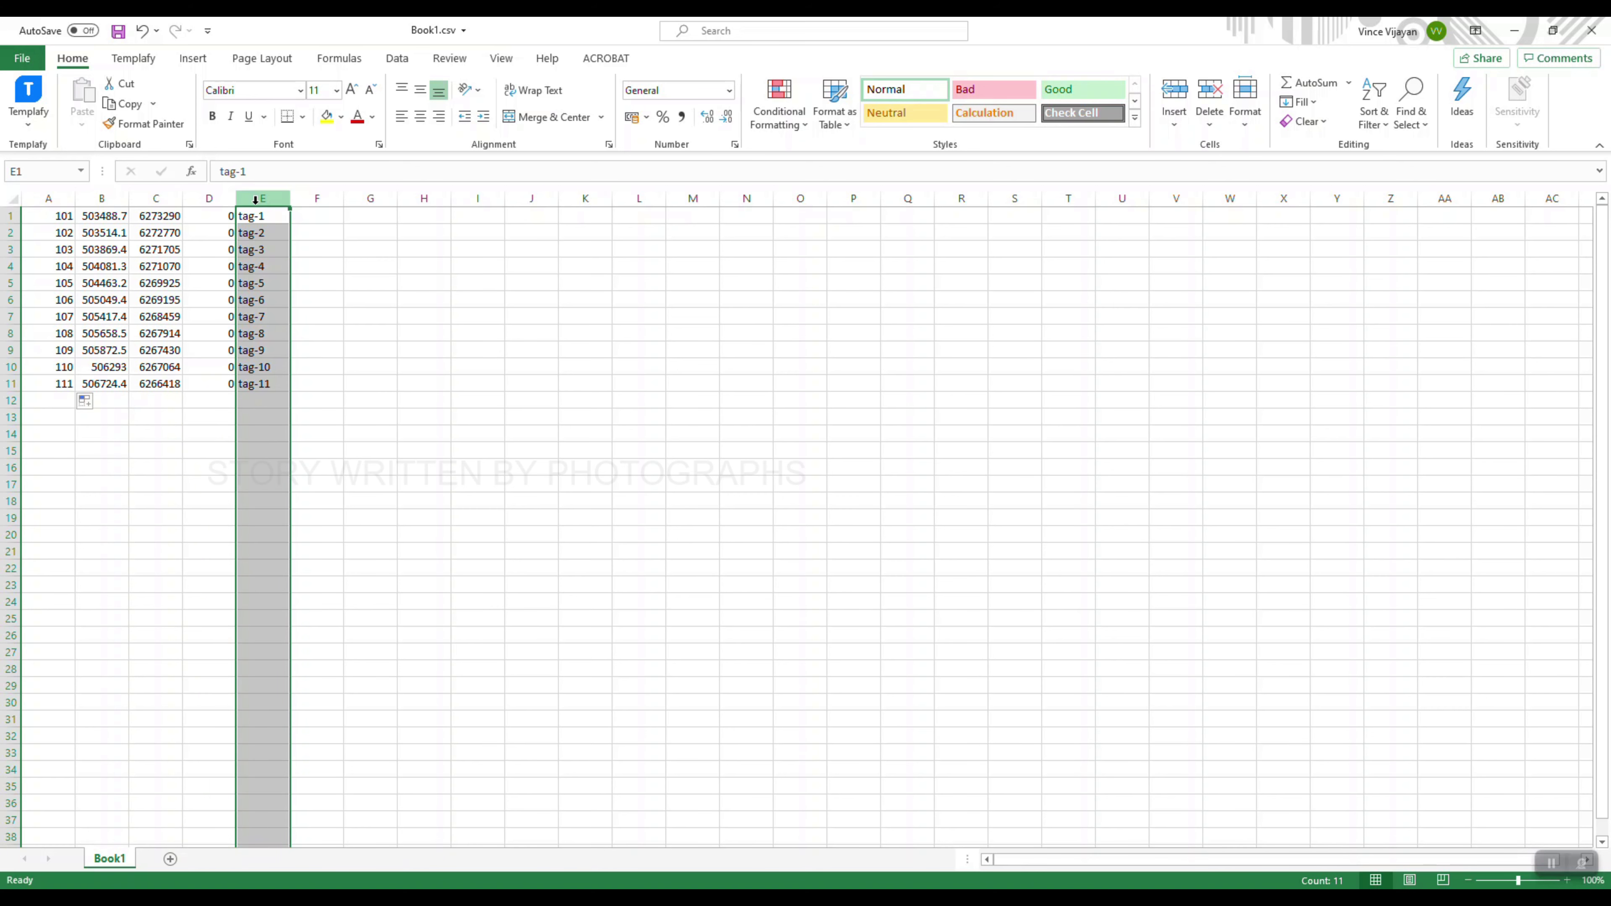
{"action": "left_click", "coordinate": [522, 406]}
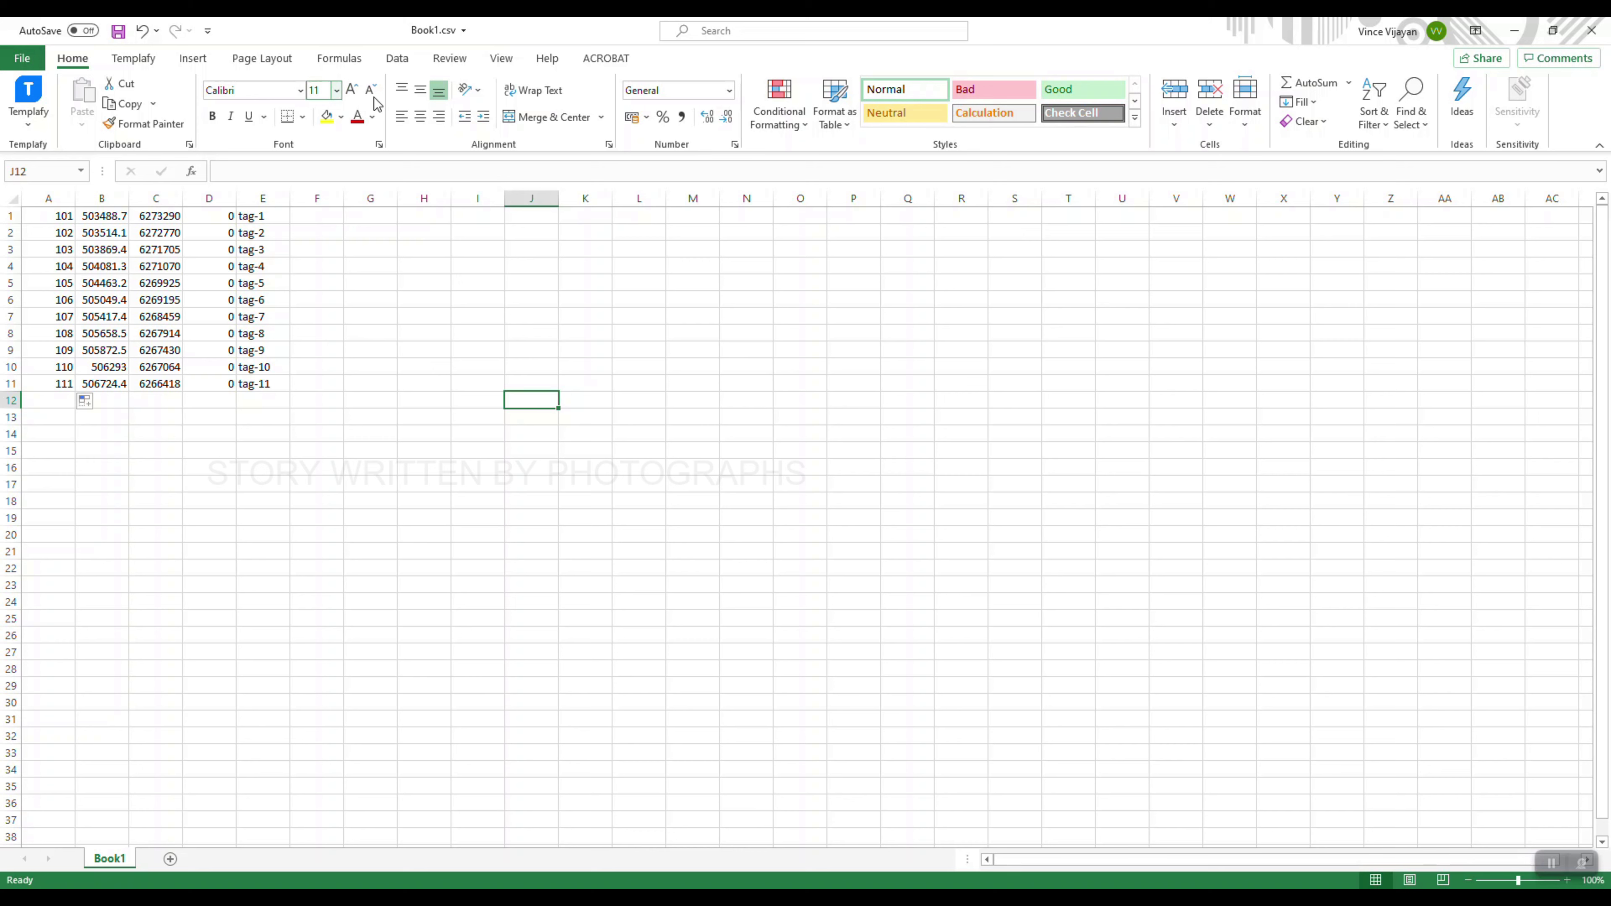
- Review the Save As file types for Book1, choose CSV (Comma delimited), and return to the sheet without saving
{"action": "left_click", "coordinate": [22, 58]}
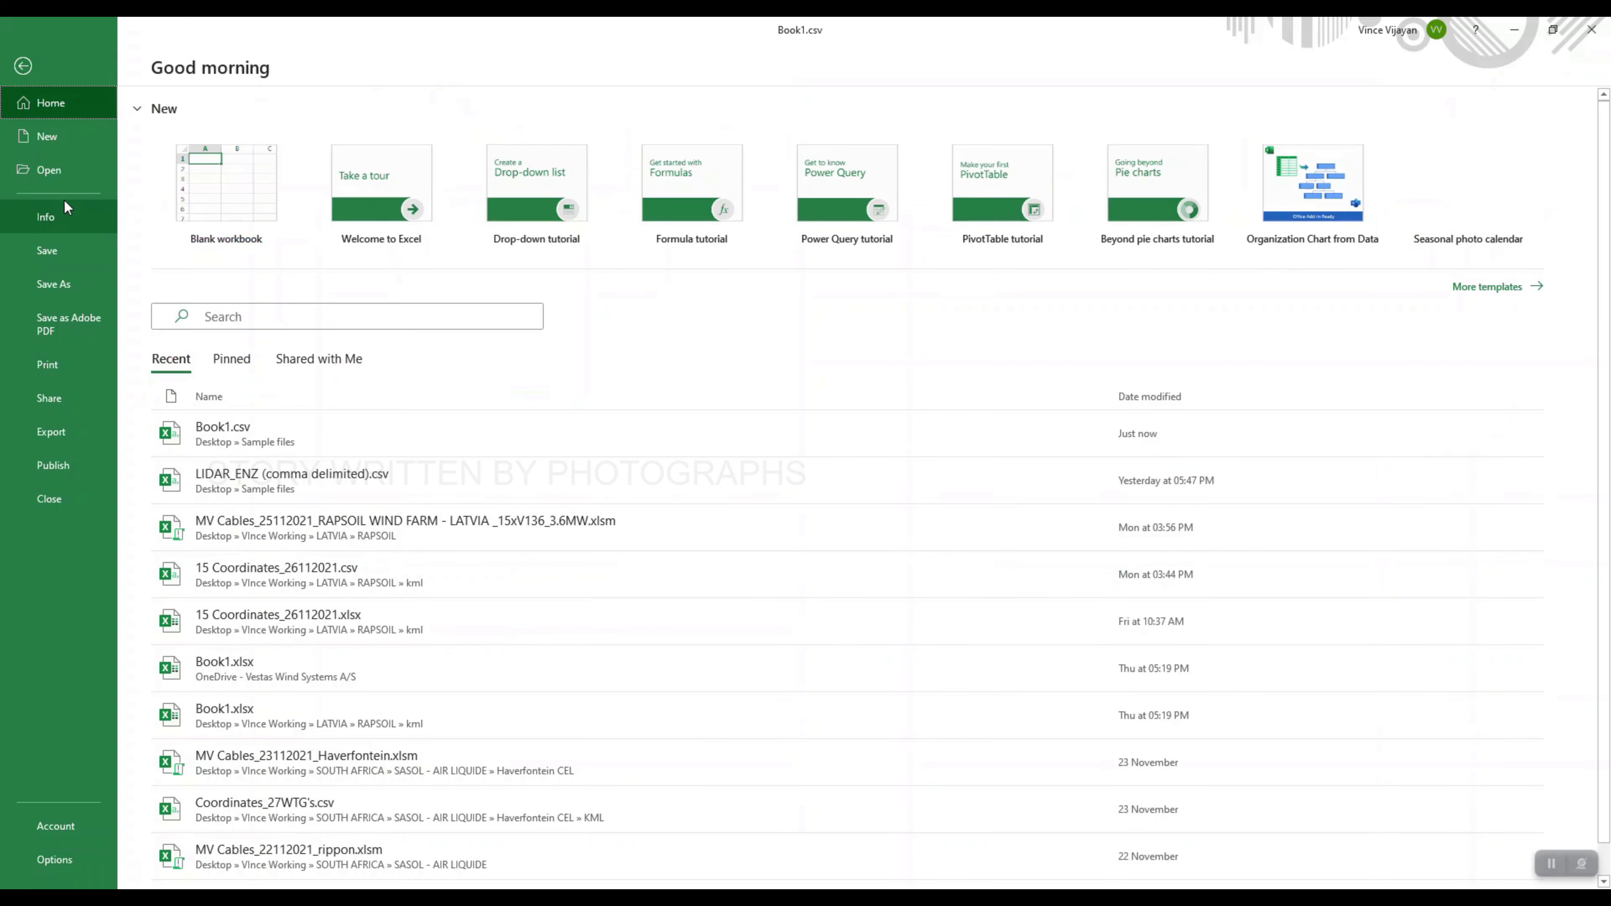
{"action": "left_click", "coordinate": [71, 286]}
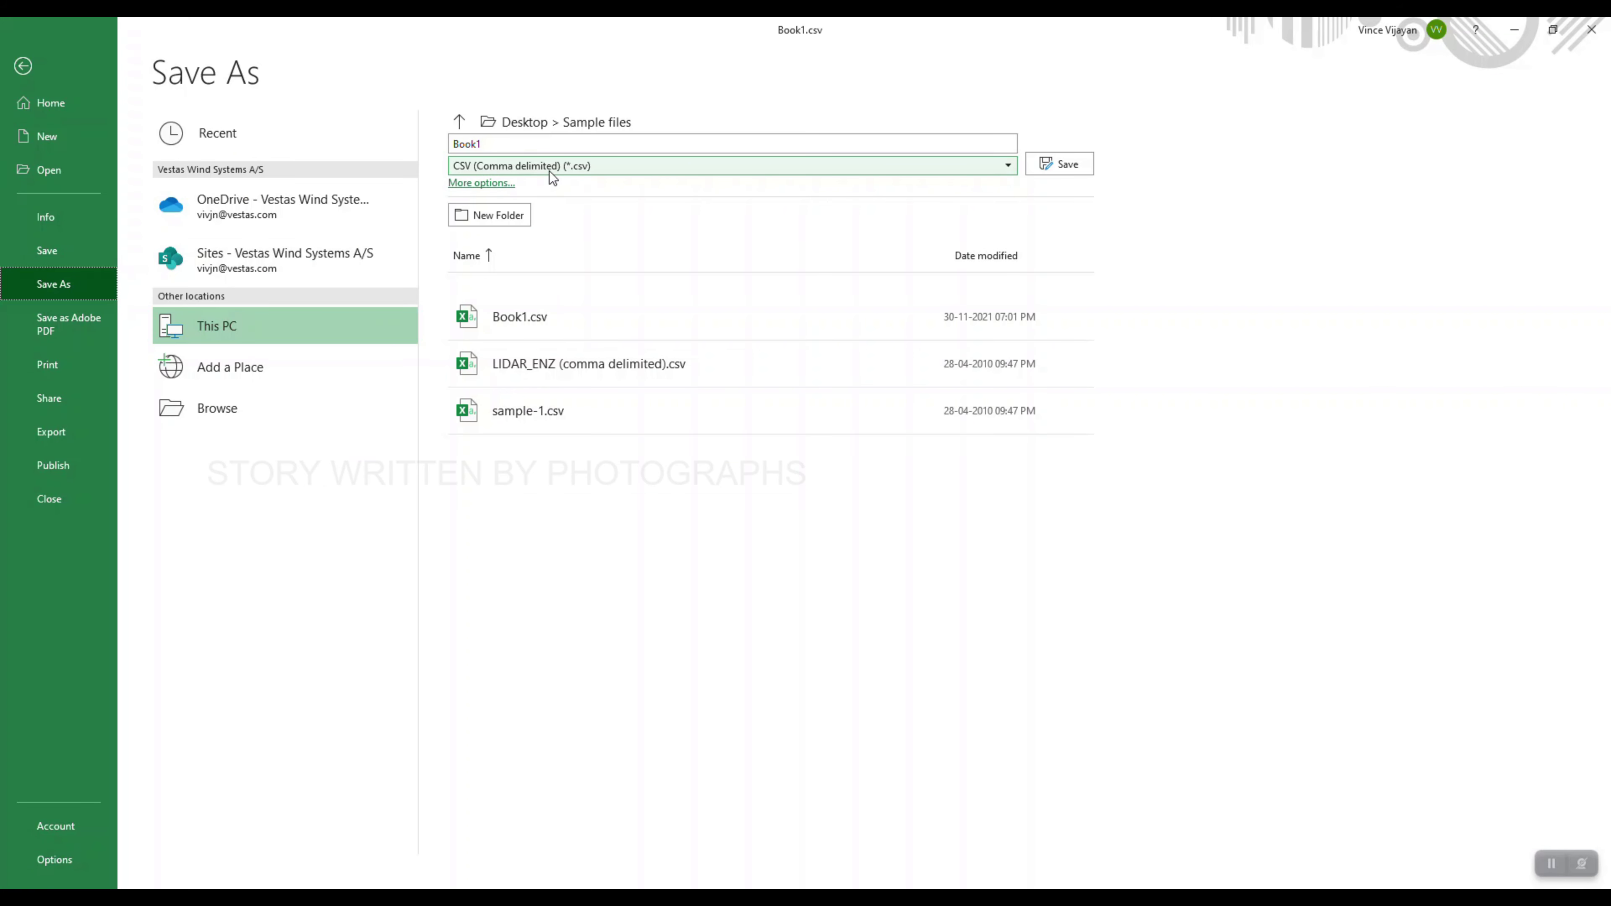
{"action": "left_click", "coordinate": [552, 167]}
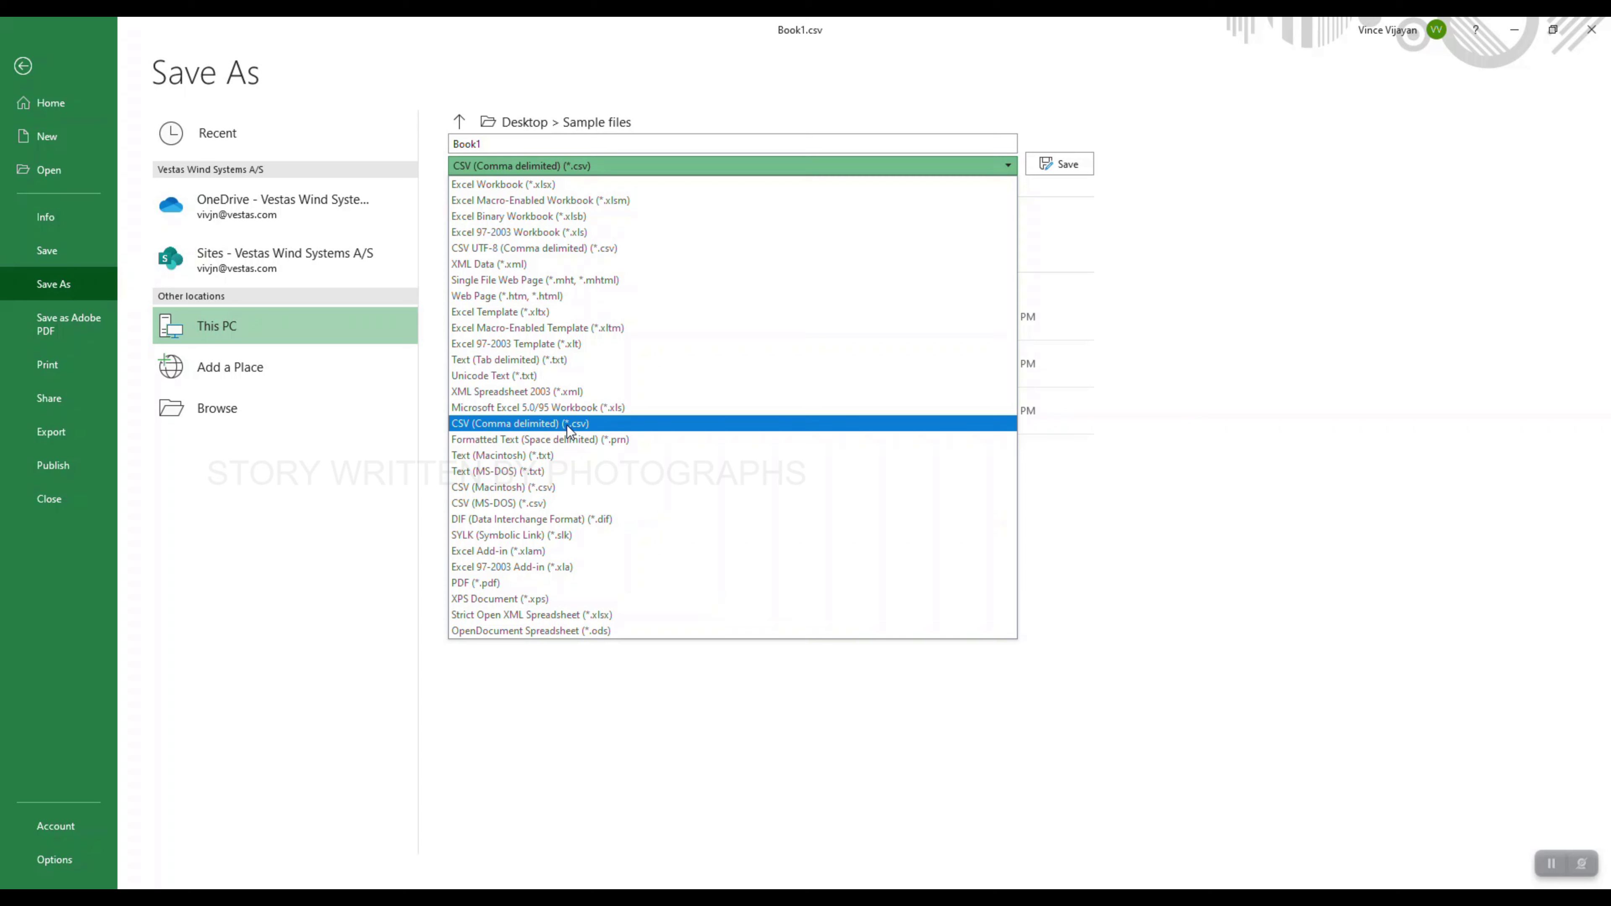
{"action": "left_click", "coordinate": [557, 425]}
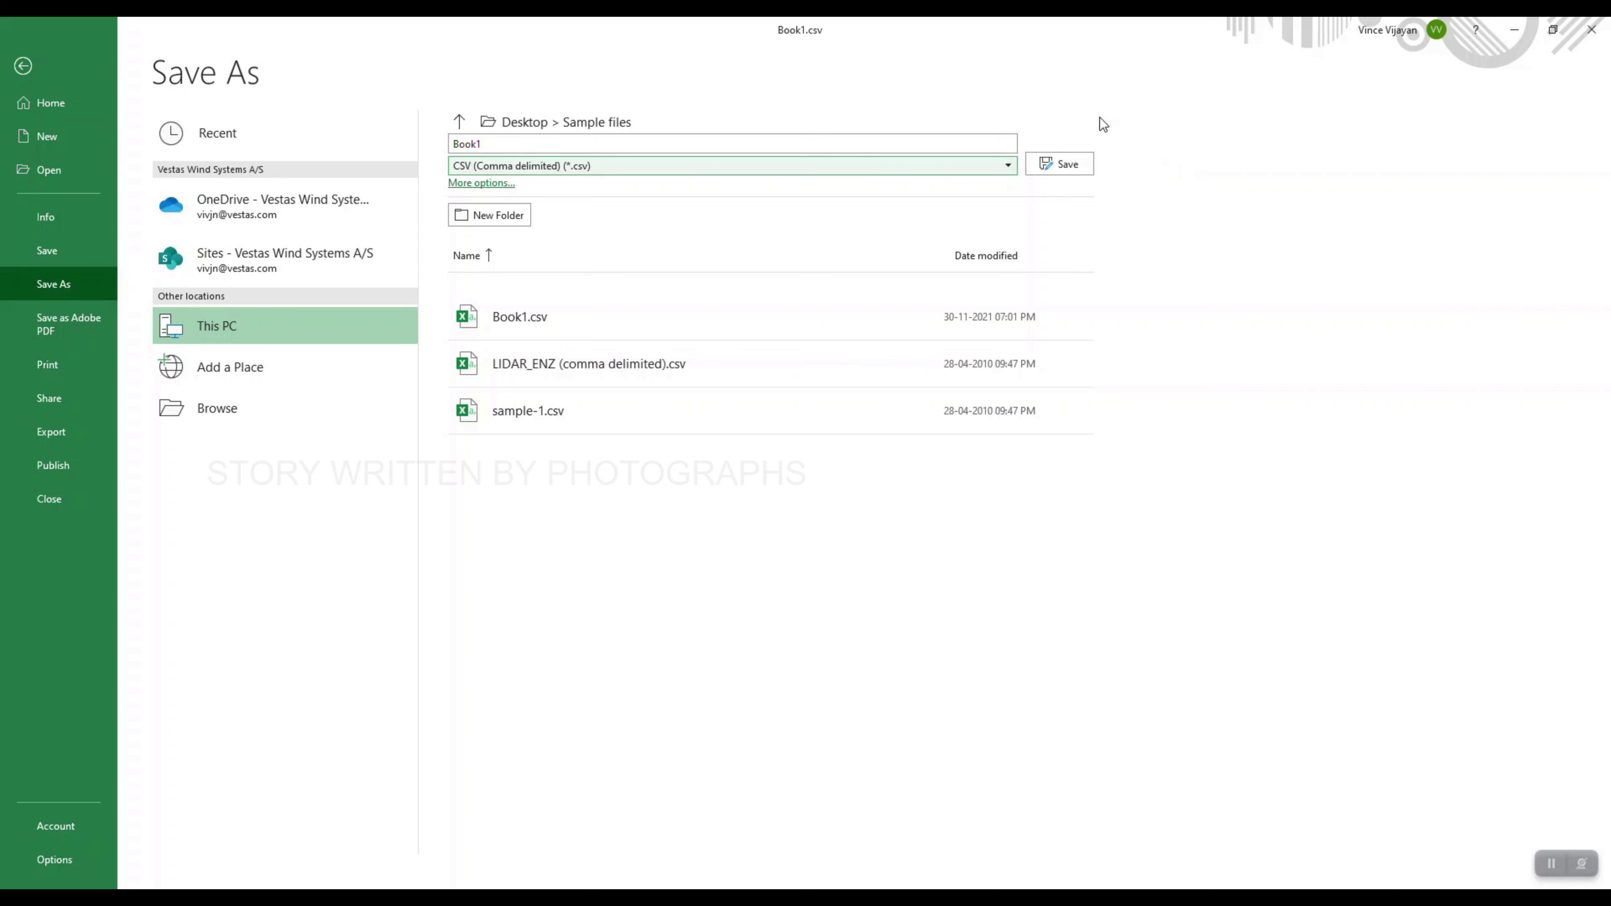
{"action": "key", "text": "Escape"}
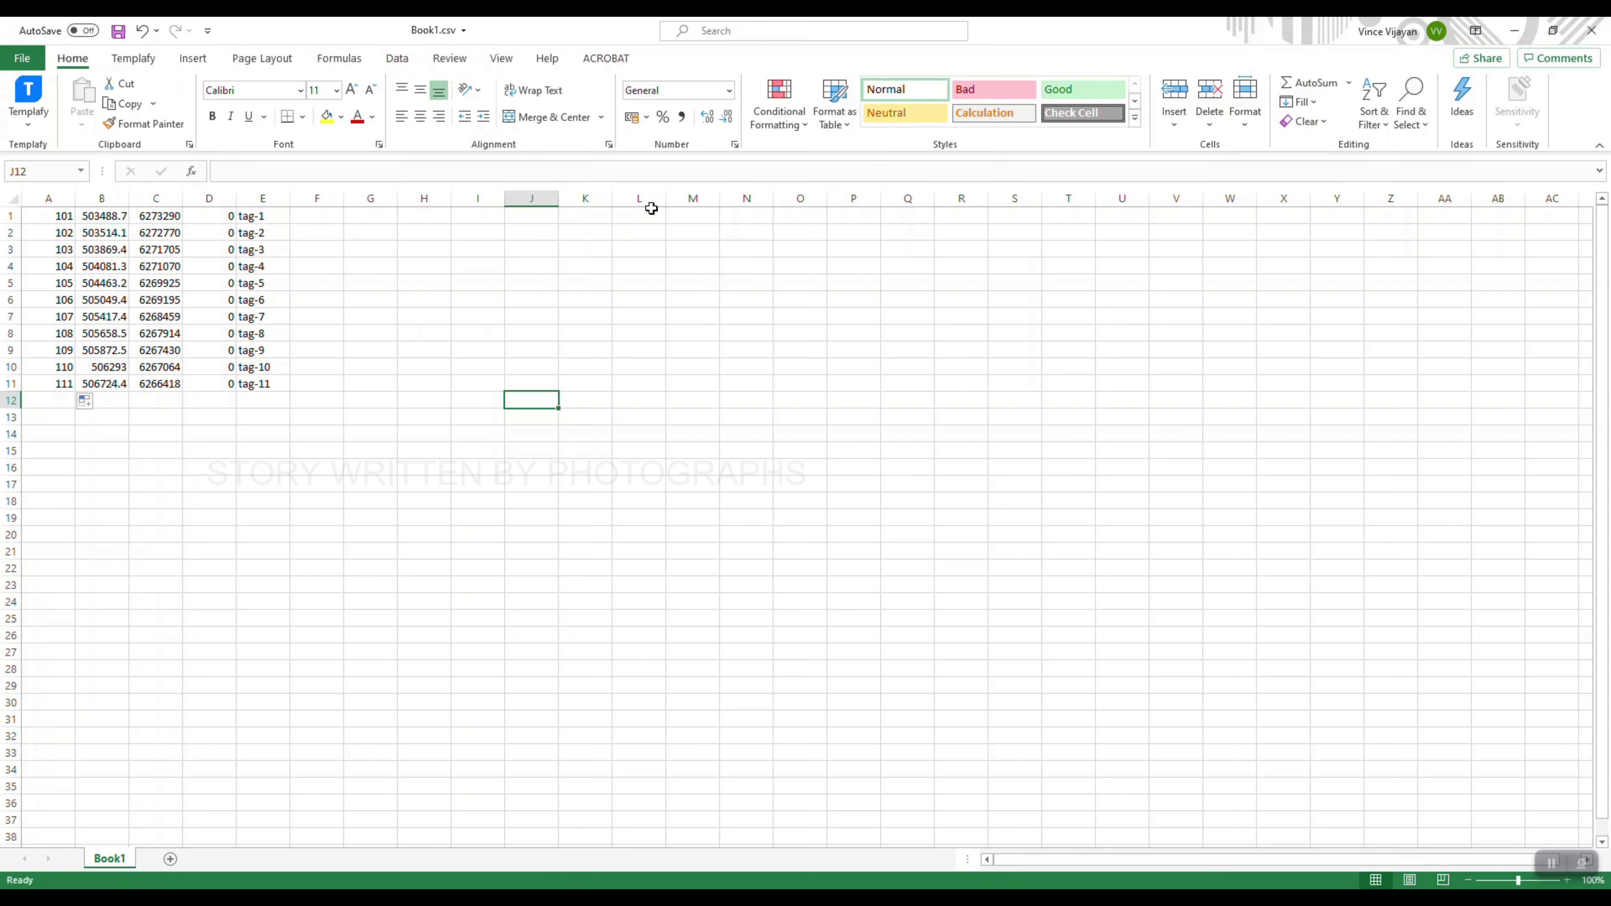
- Save and close Book1.csv in Excel, switch back to Civil 3D, and add Book1.csv as the source file for the point import
{"action": "left_click", "coordinate": [119, 32]}
{"action": "left_click", "coordinate": [1593, 36]}
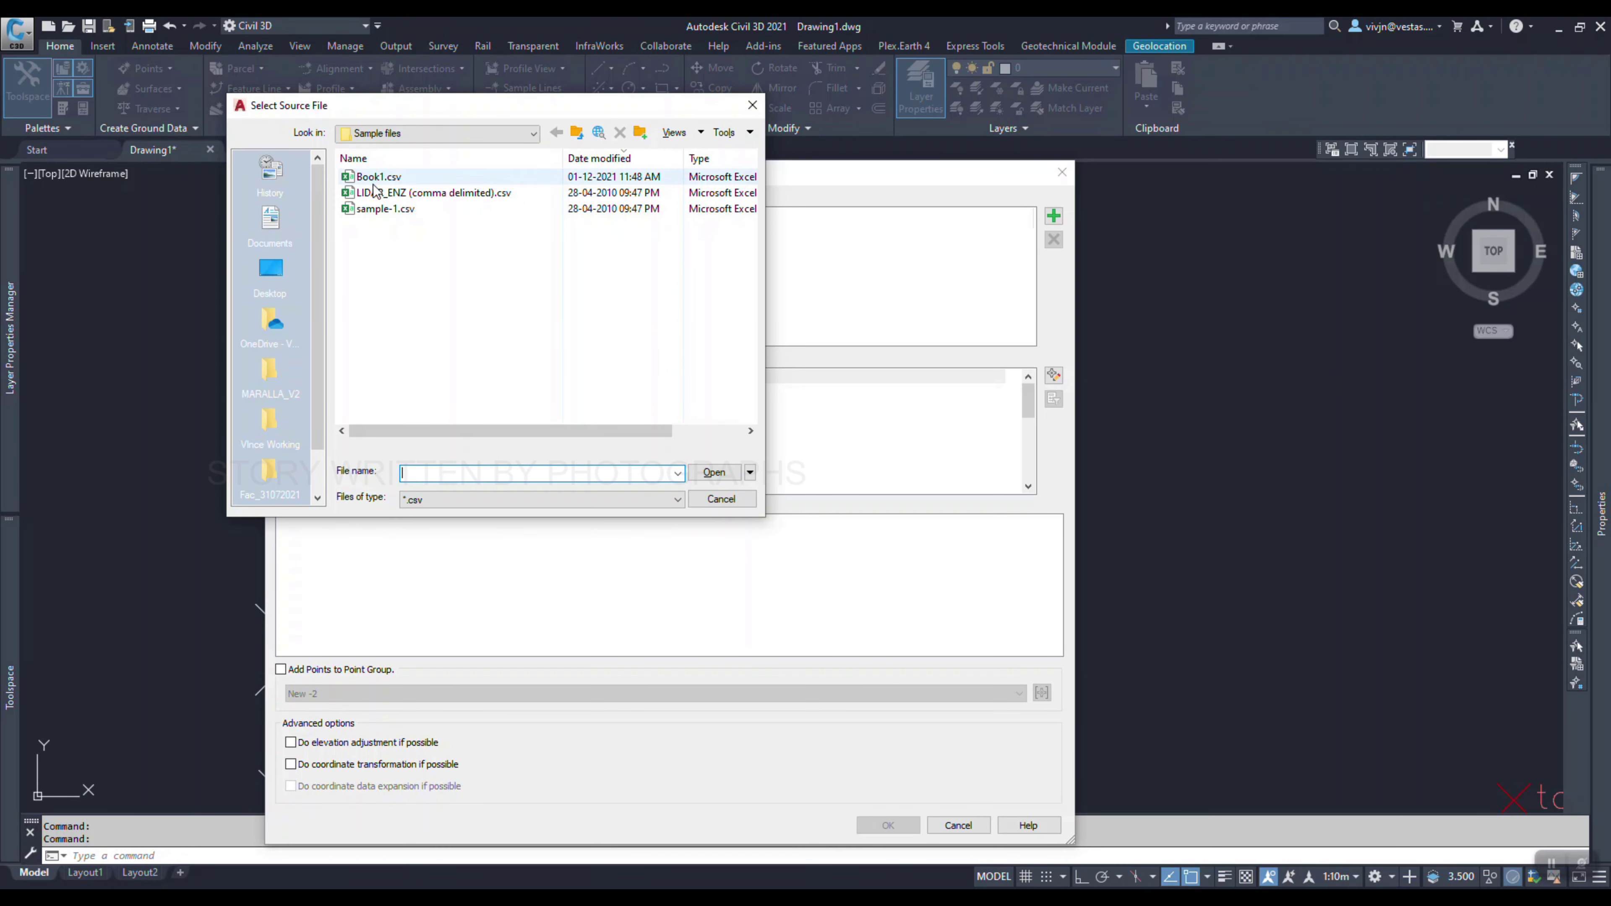
{"action": "left_click", "coordinate": [375, 178]}
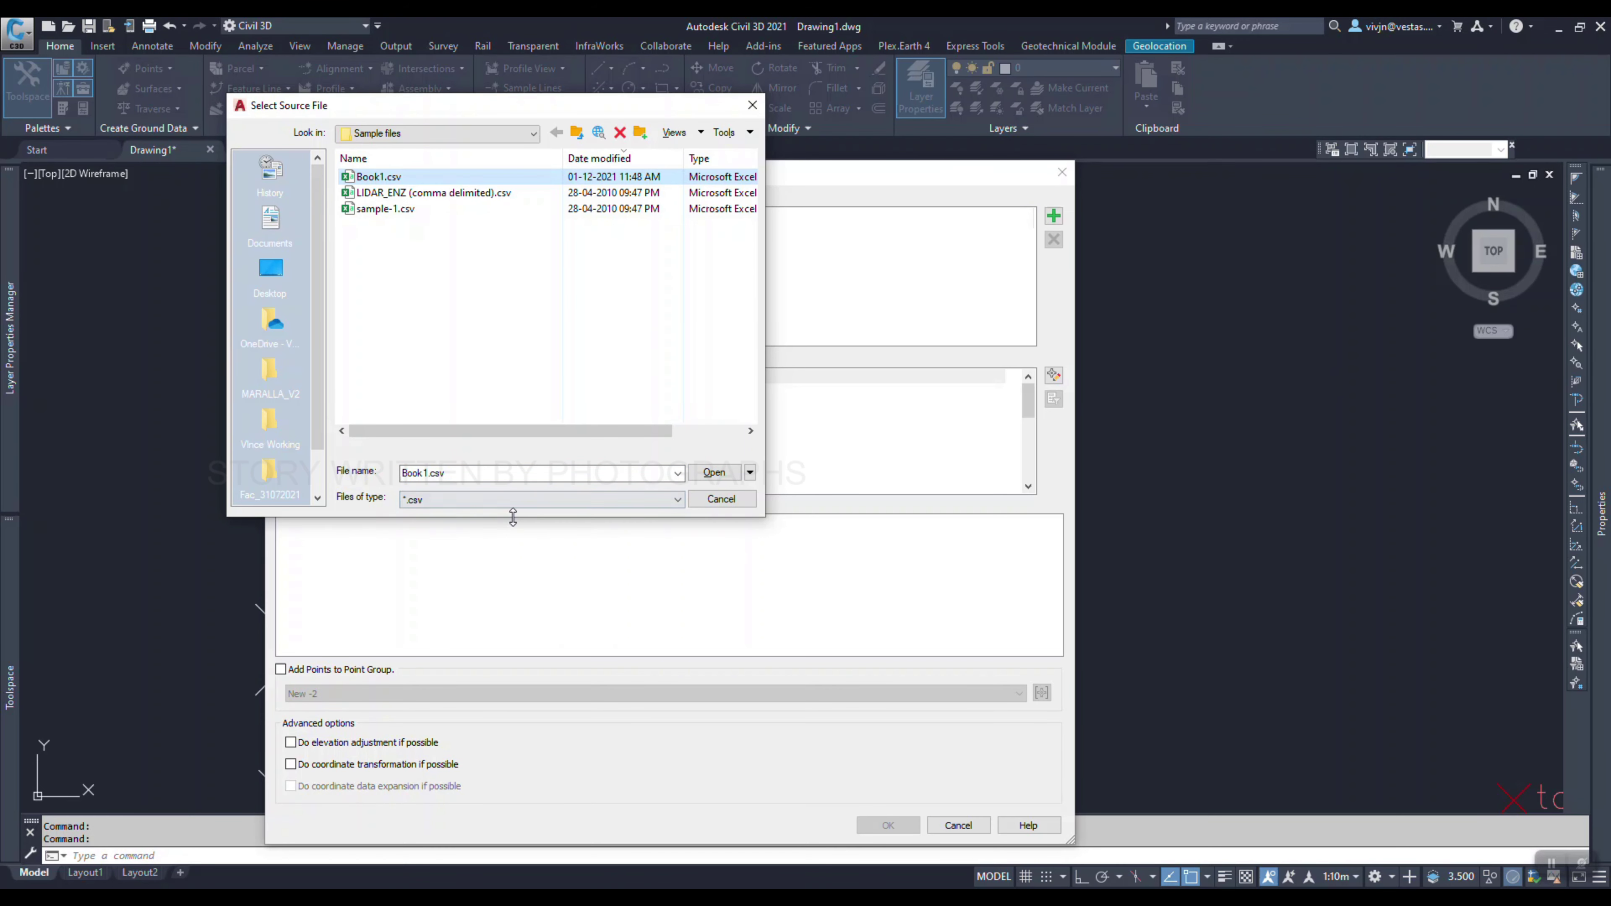
{"action": "left_click", "coordinate": [709, 473]}
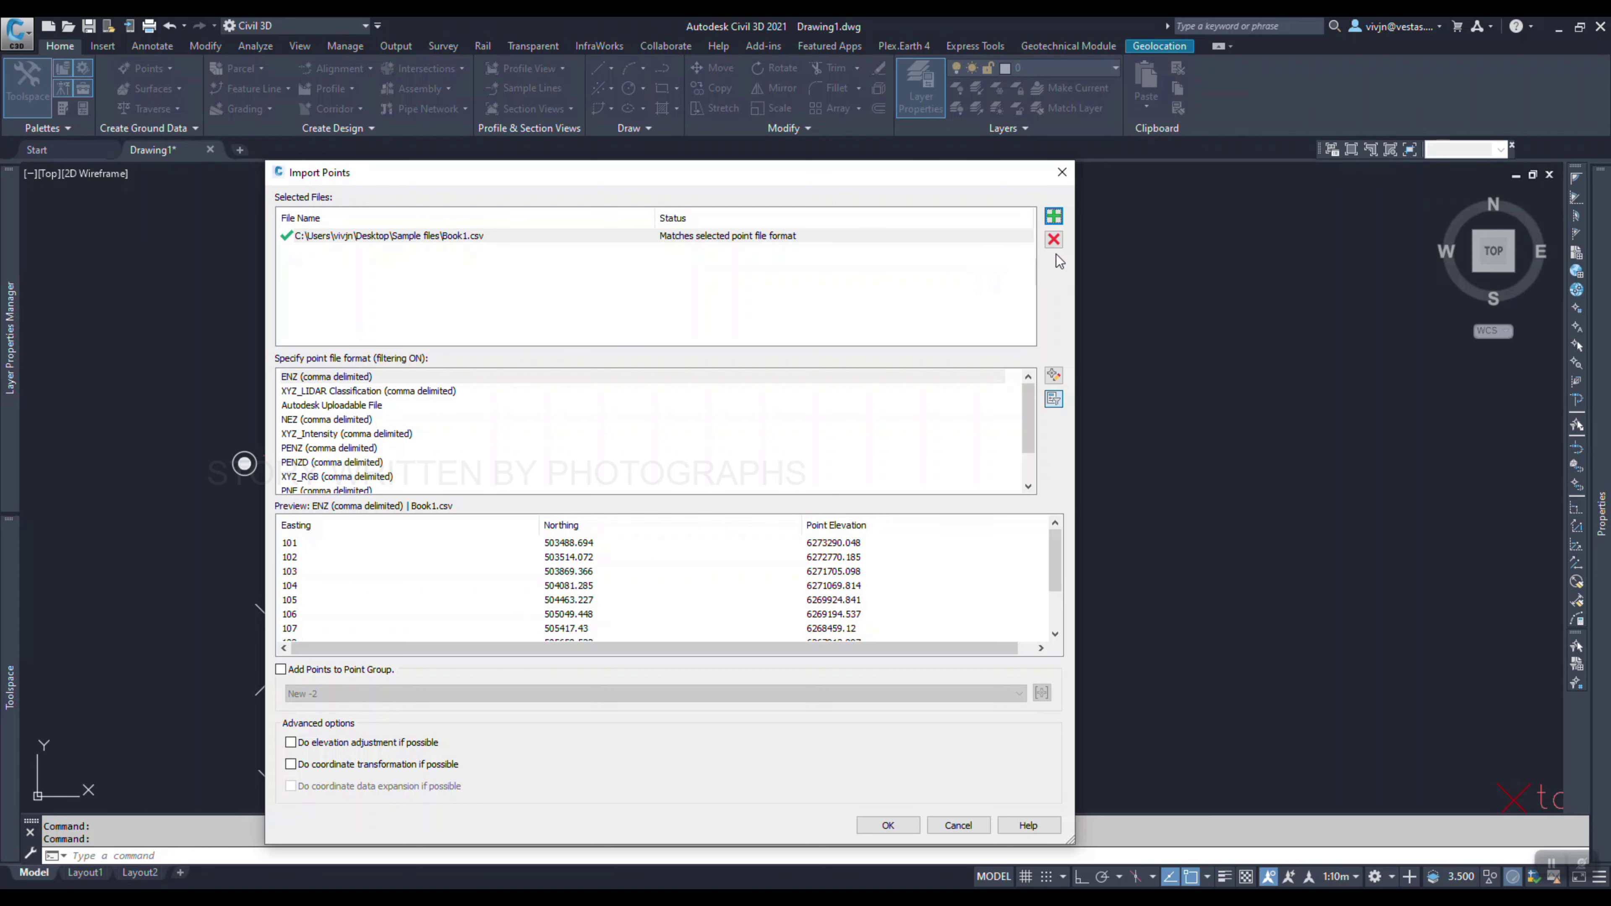
- Remove Book1.csv from the import, review the unfiltered point file formats, and select External Project Point Database
{"action": "left_click", "coordinate": [1054, 240]}
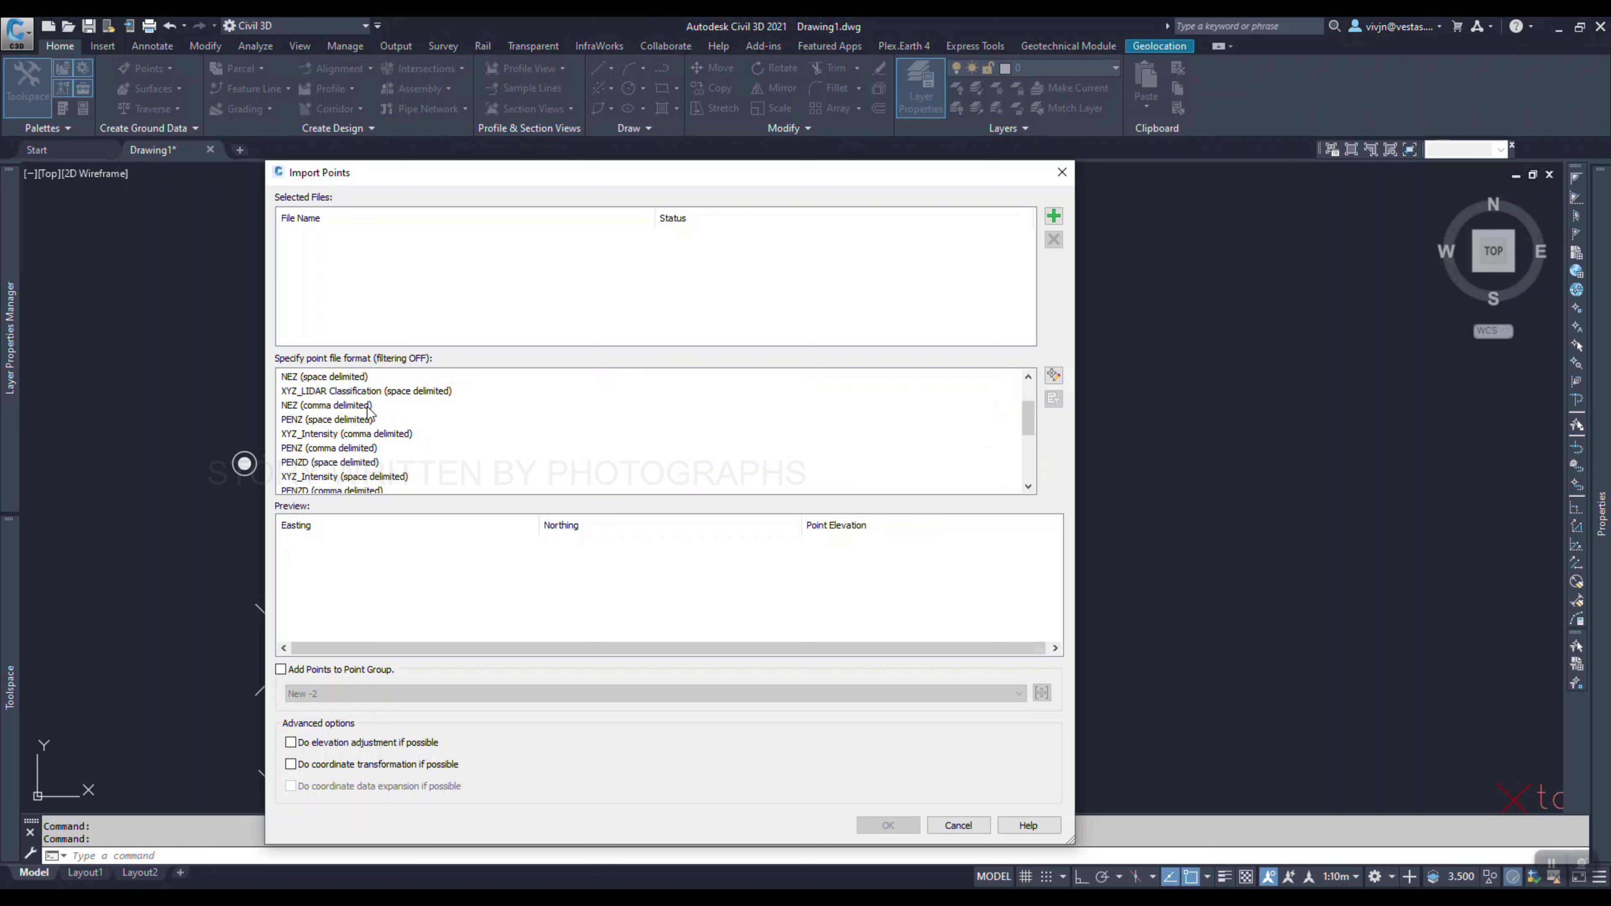
{"action": "scroll", "coordinate": [368, 413], "scroll_direction": "down", "scroll_amount": 3}
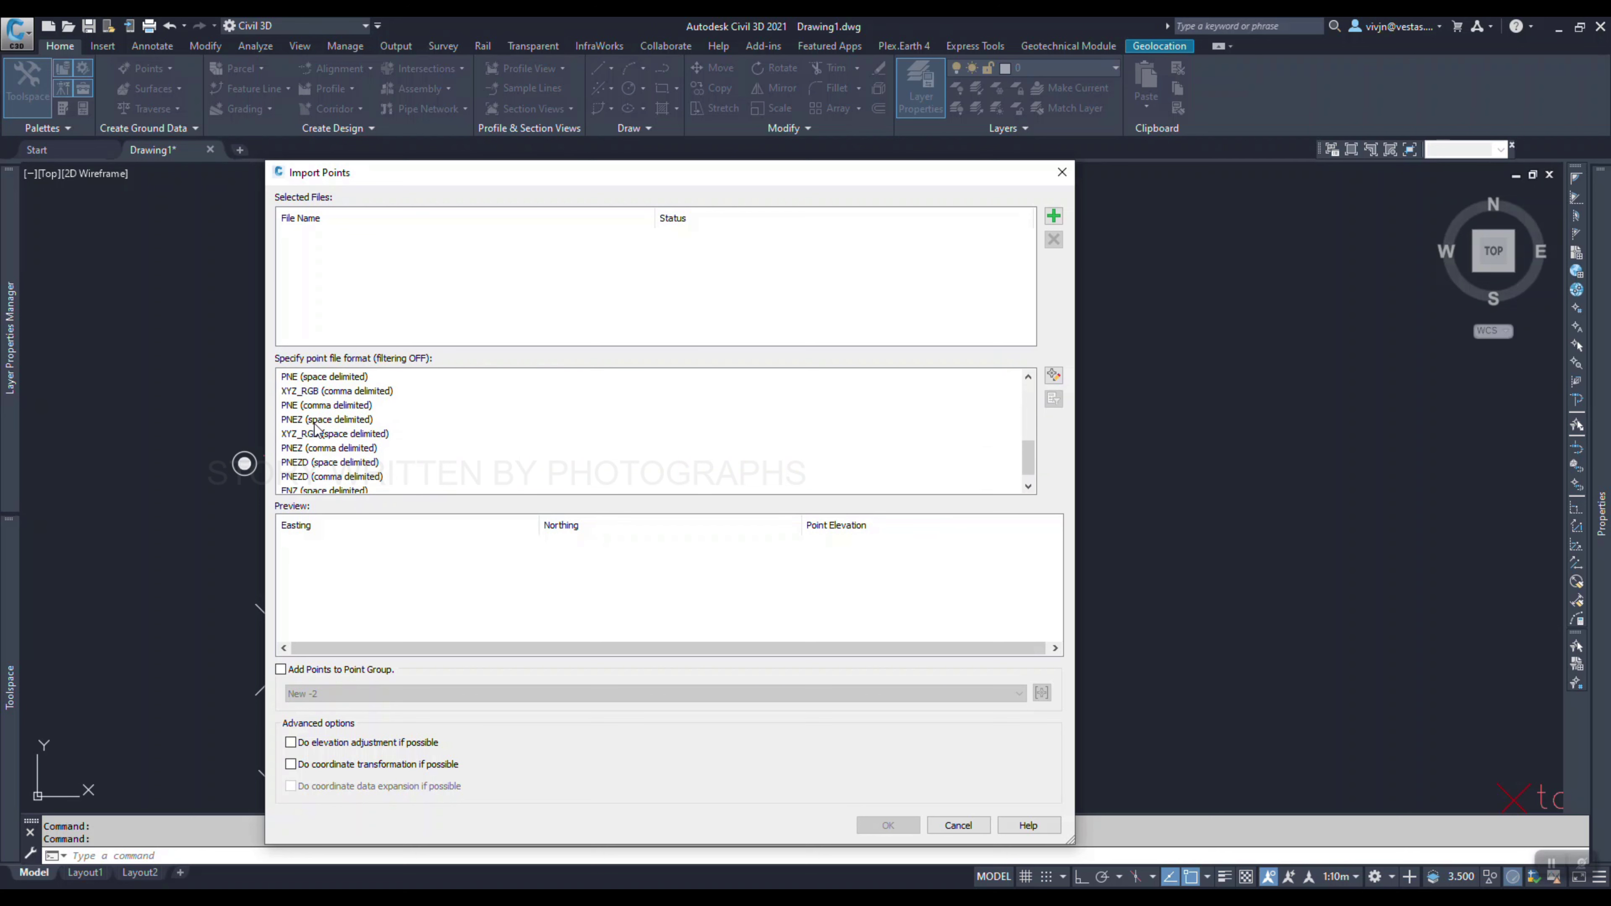
{"action": "scroll", "coordinate": [348, 444], "scroll_direction": "down", "scroll_amount": 1}
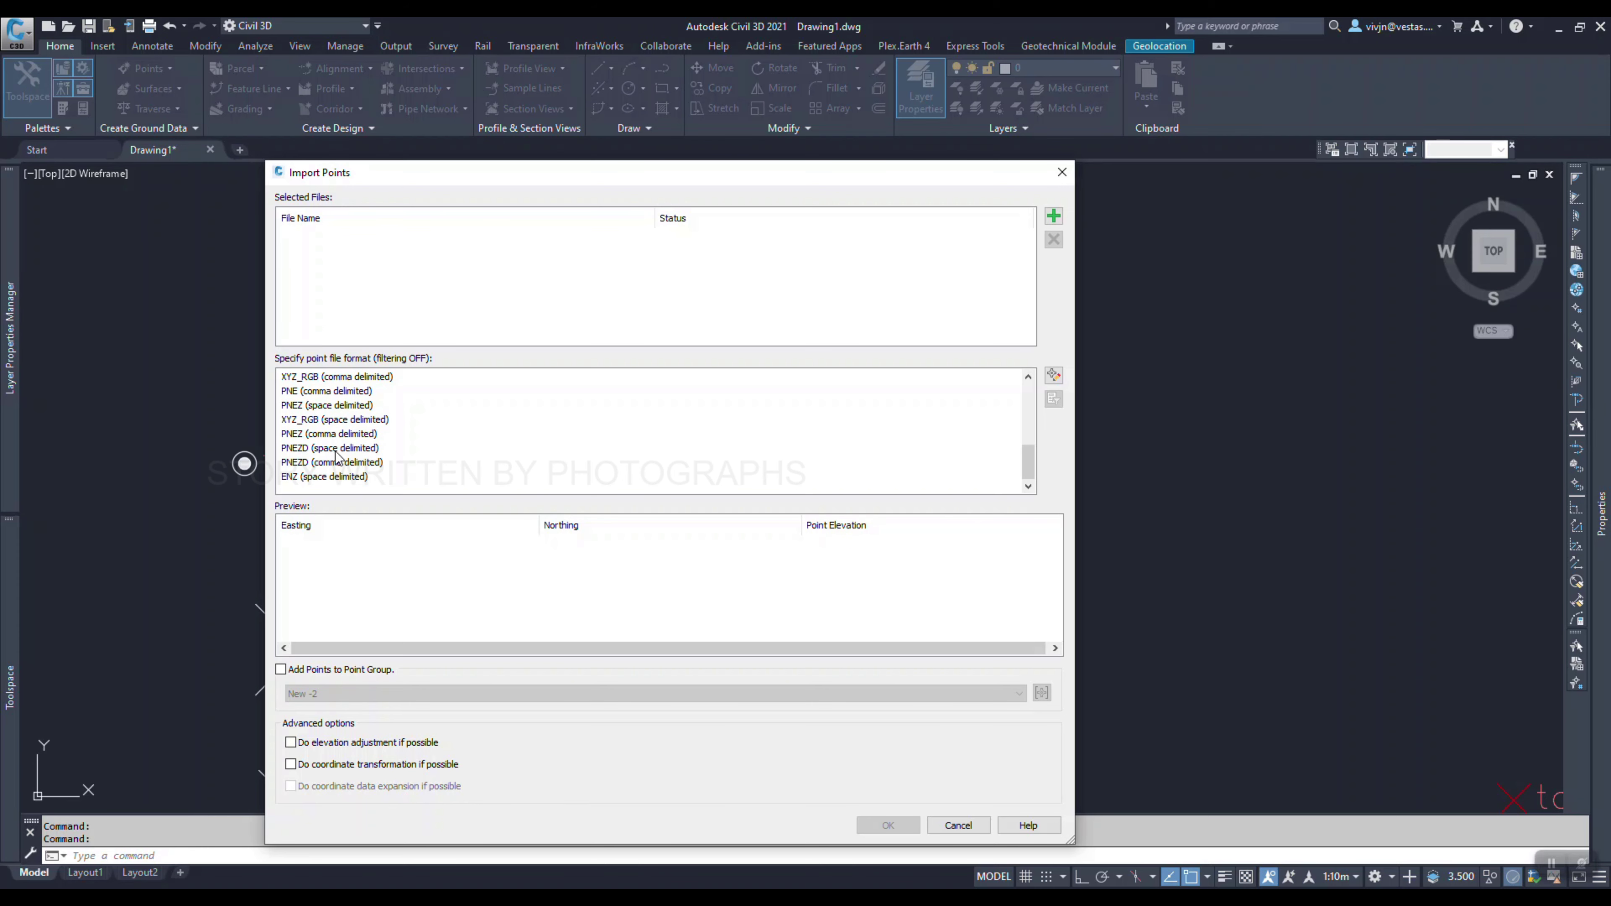
{"action": "scroll", "coordinate": [348, 455], "scroll_direction": "up", "scroll_amount": 10}
{"action": "left_click", "coordinate": [346, 392]}
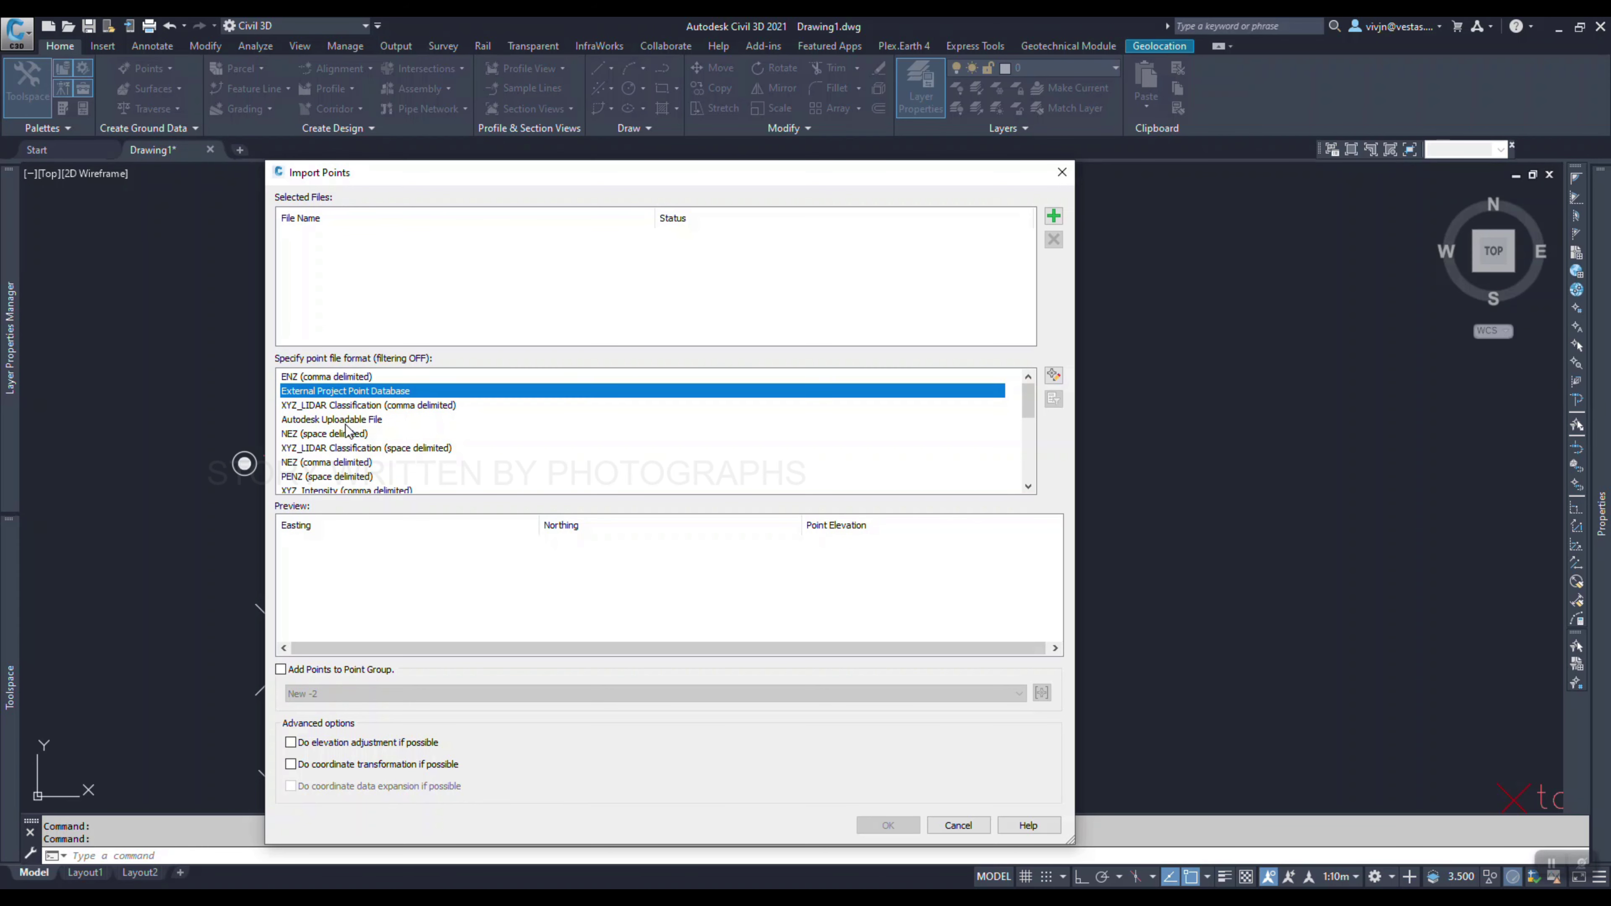
- Add Book1.csv from the Sample files folder to the import and set its point file format to PENZD (comma delimited)
{"action": "left_click", "coordinate": [1056, 215]}
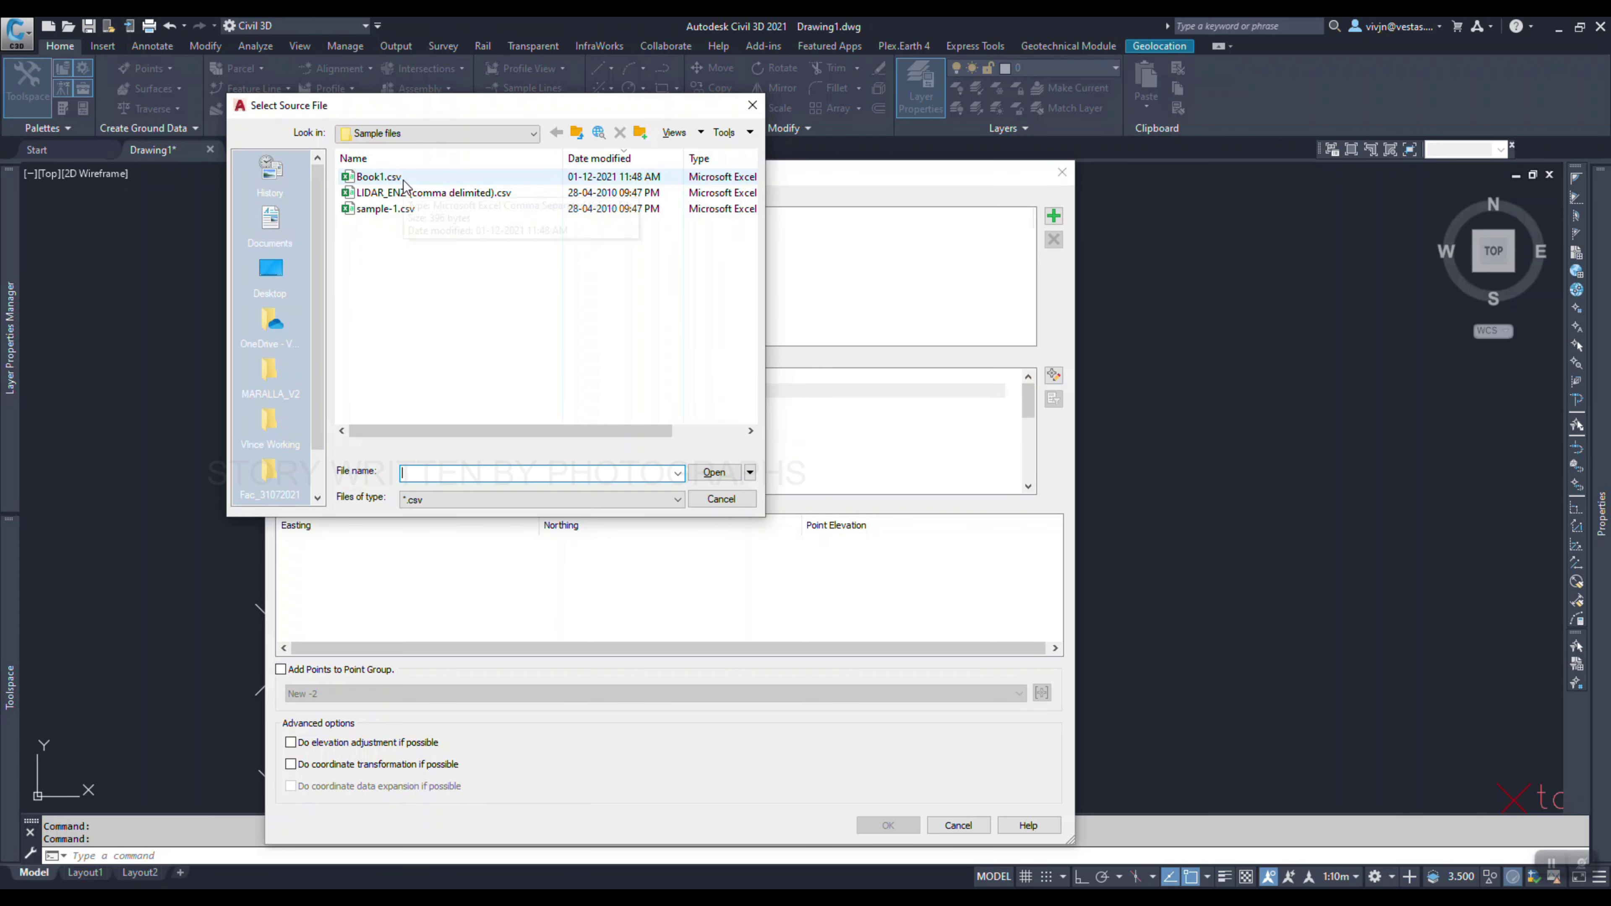
{"action": "left_click", "coordinate": [381, 177]}
{"action": "left_click", "coordinate": [714, 473]}
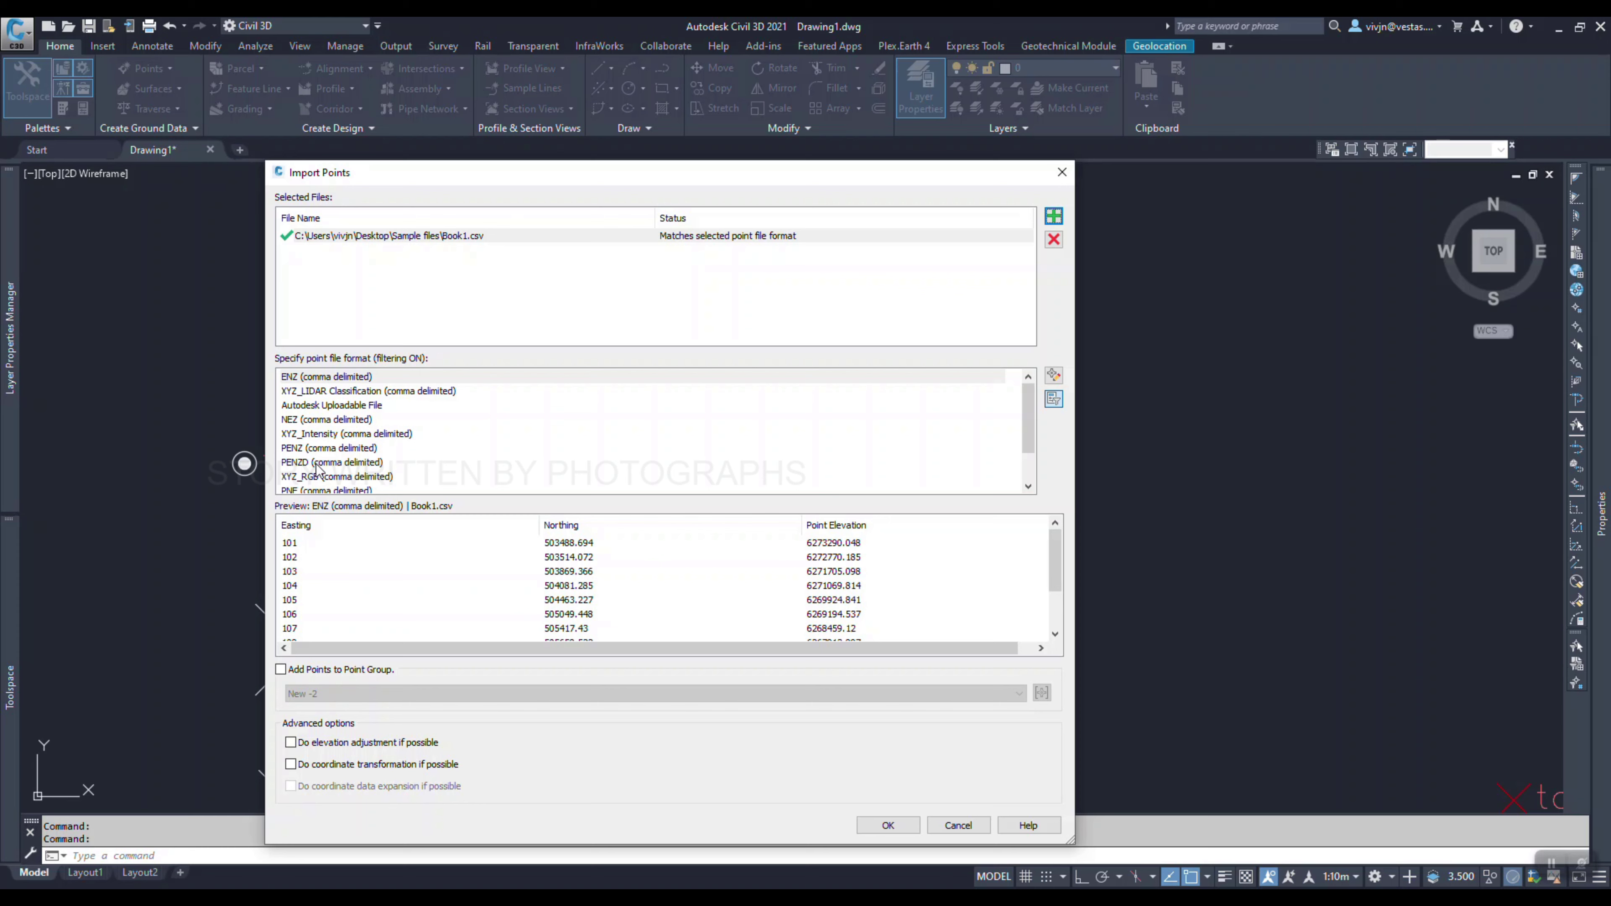
{"action": "left_click", "coordinate": [299, 464]}
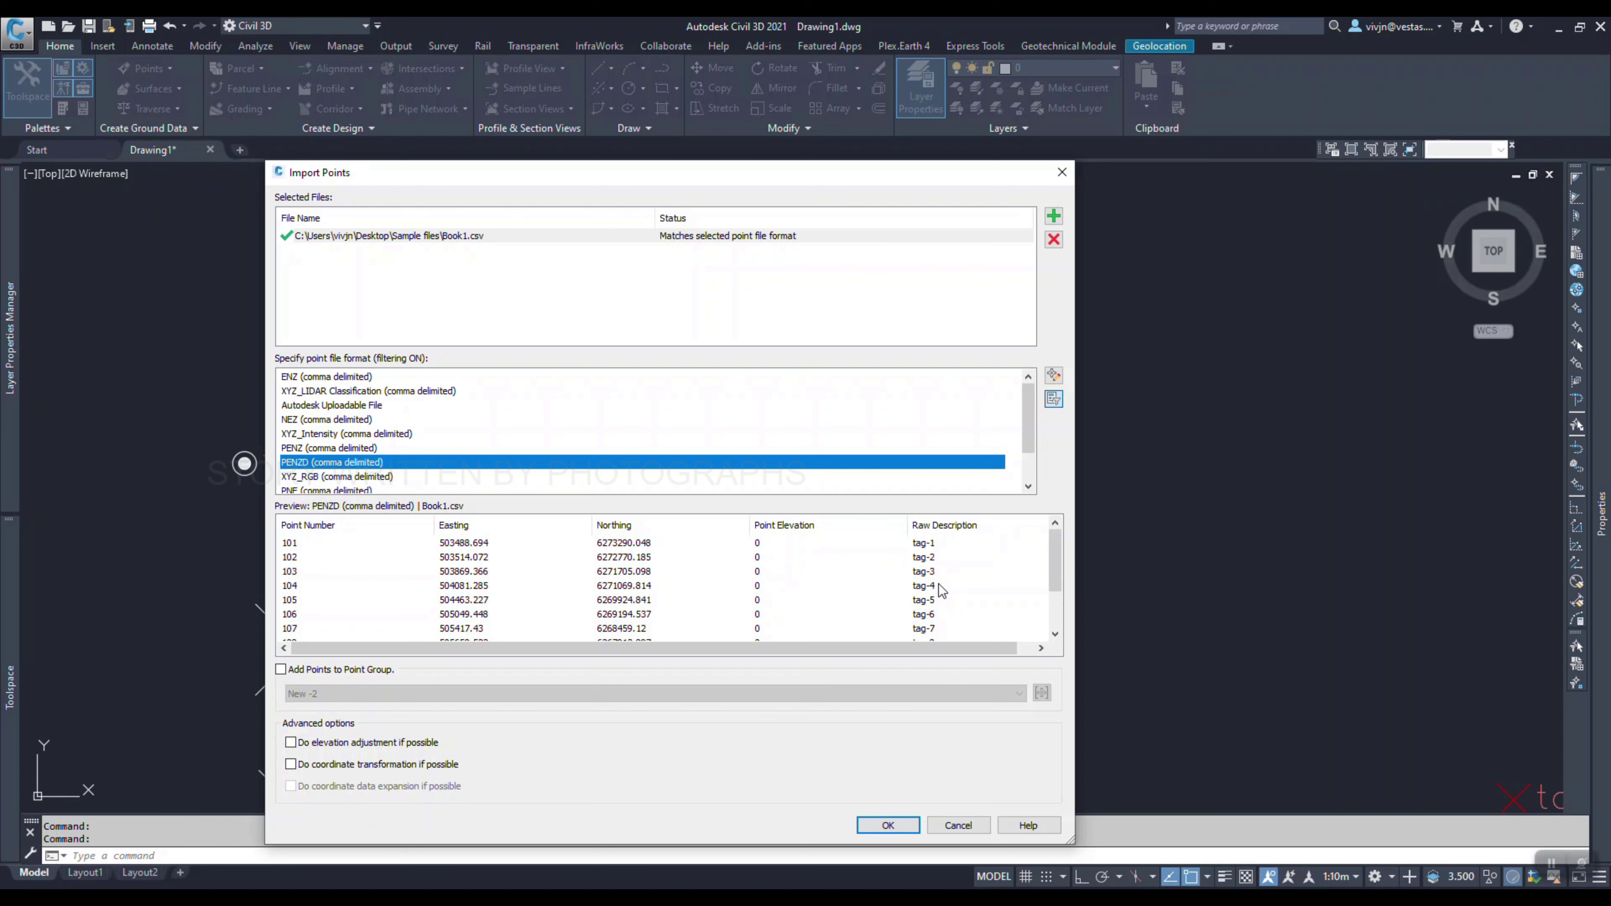
- Enable adding the imported points to a point group and create a group named "New p[oint group -1"
{"action": "left_click", "coordinate": [333, 670]}
{"action": "left_click", "coordinate": [336, 694]}
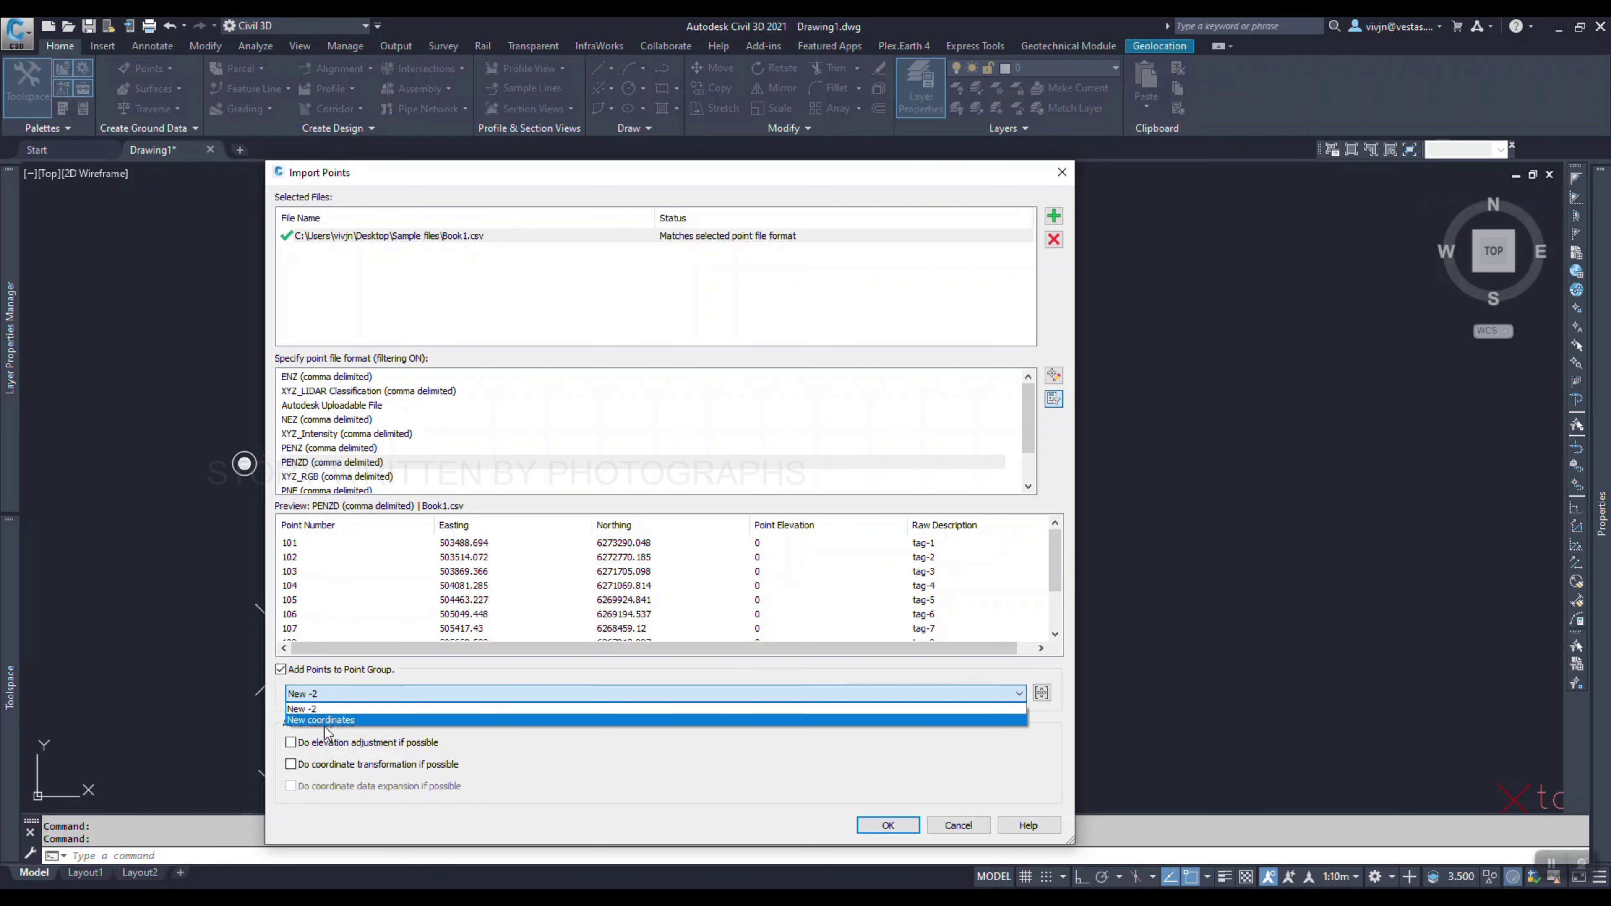
{"action": "left_click", "coordinate": [345, 671]}
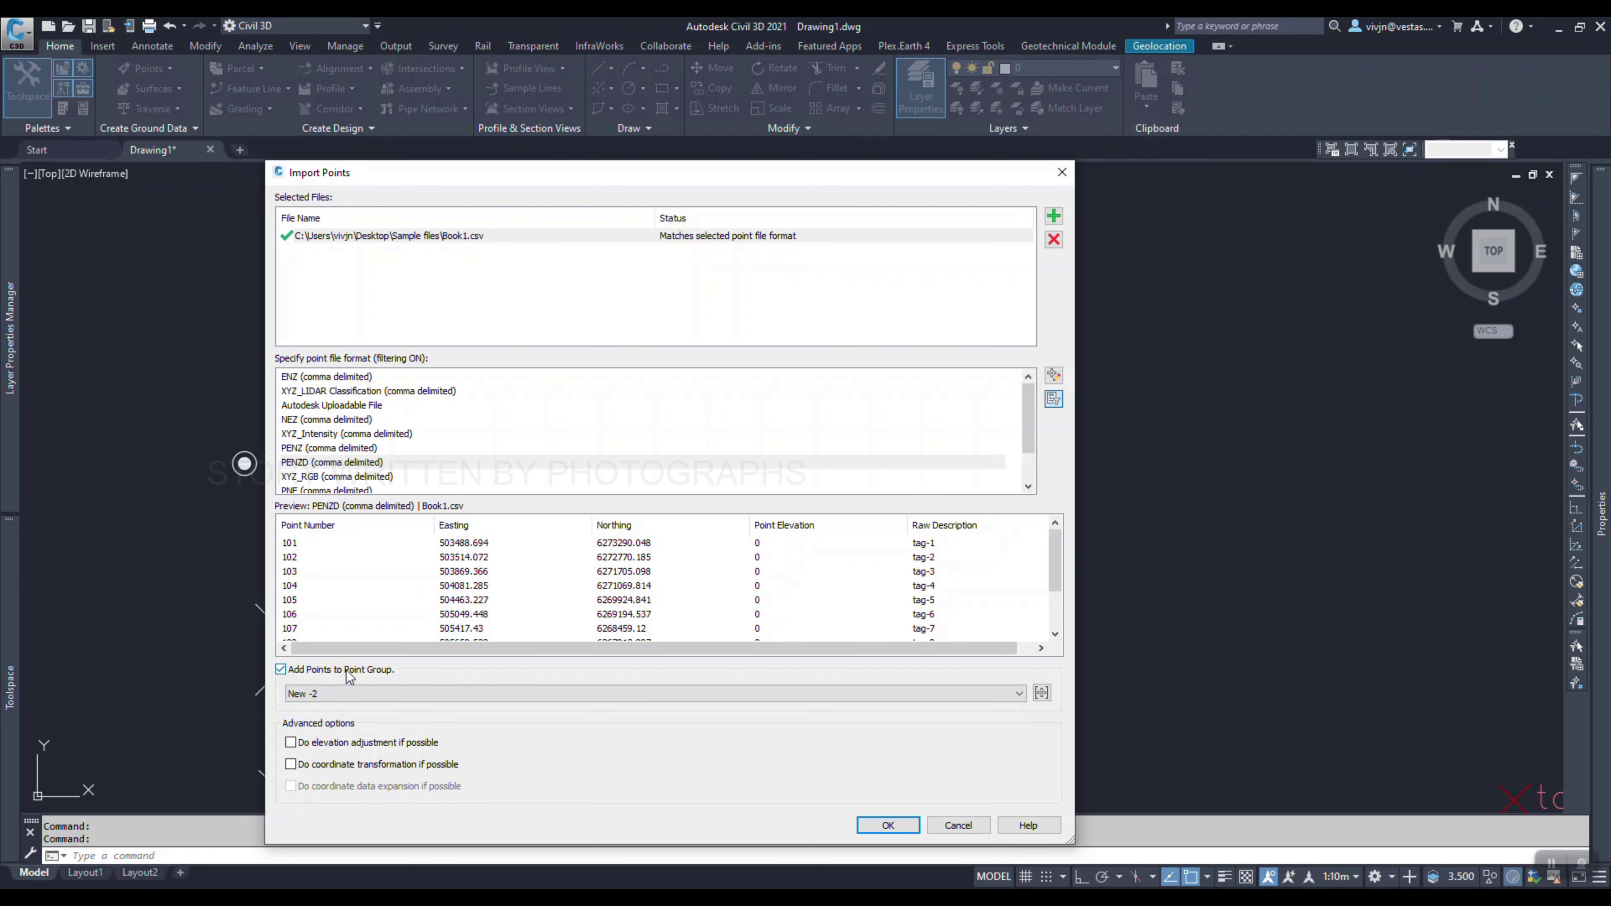
{"action": "left_click", "coordinate": [344, 693]}
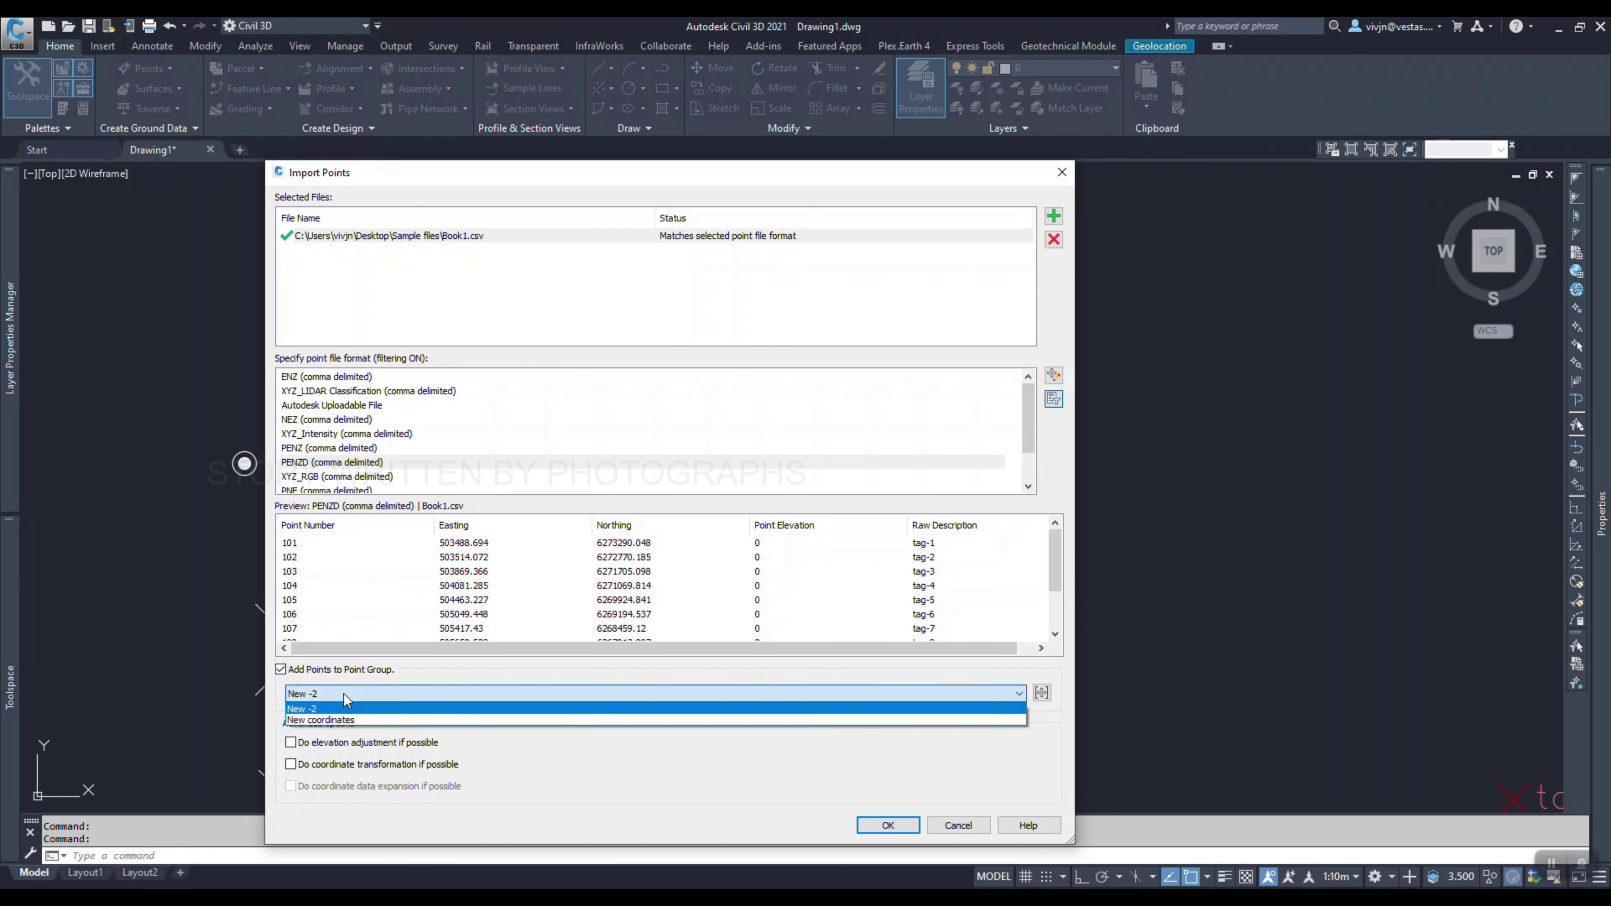
{"action": "left_click", "coordinate": [344, 693]}
{"action": "left_click", "coordinate": [1041, 692]}
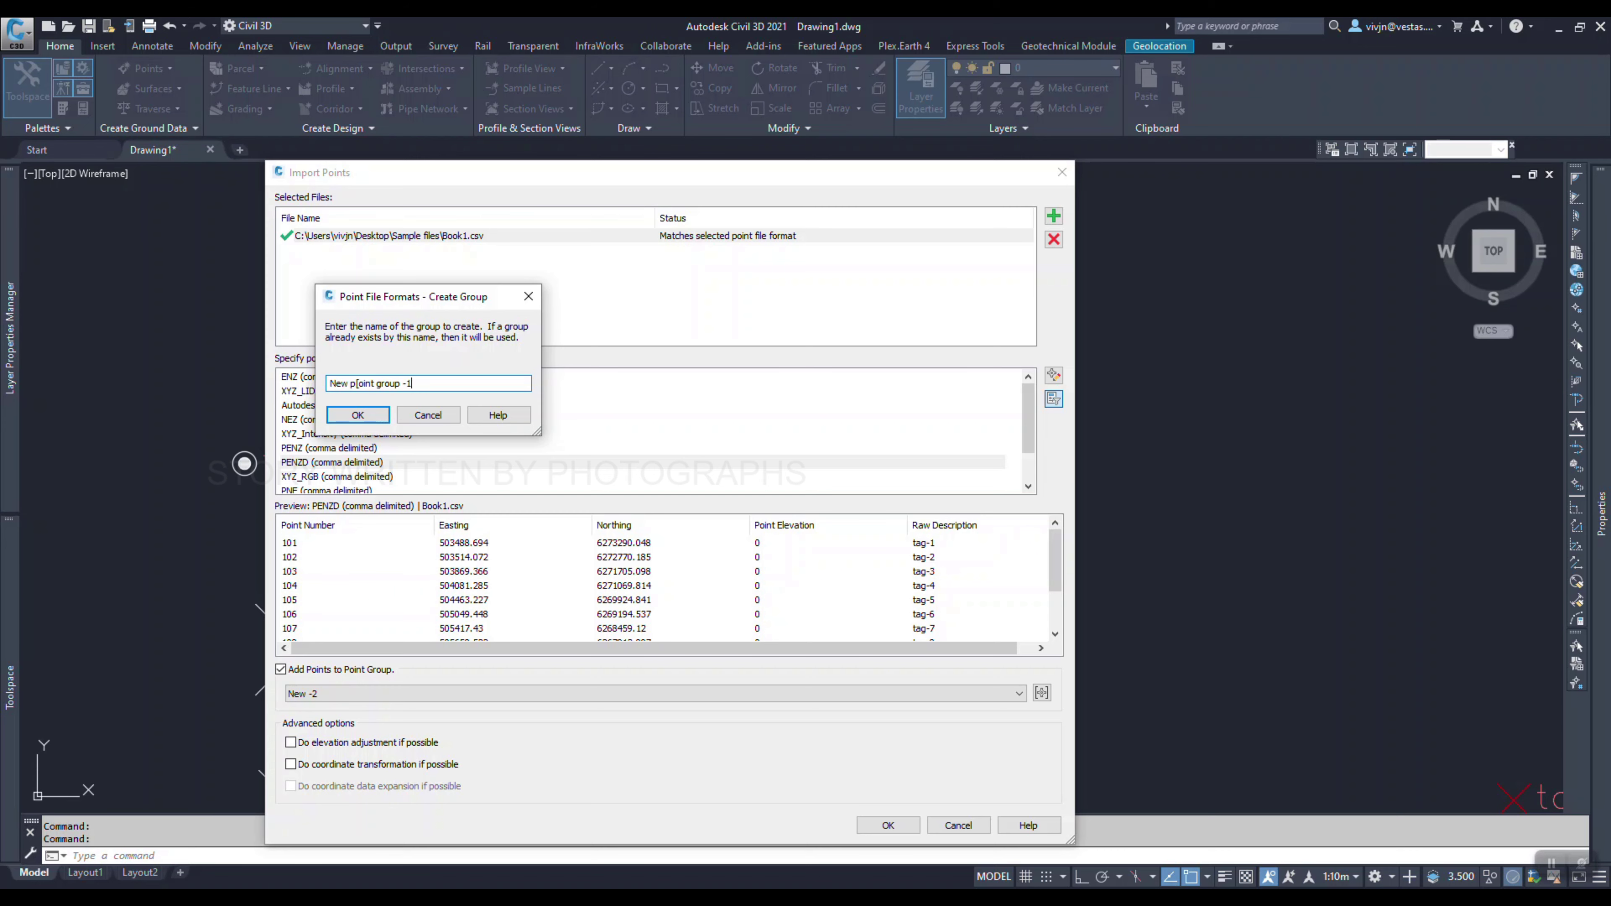
{"action": "left_click", "coordinate": [380, 420]}
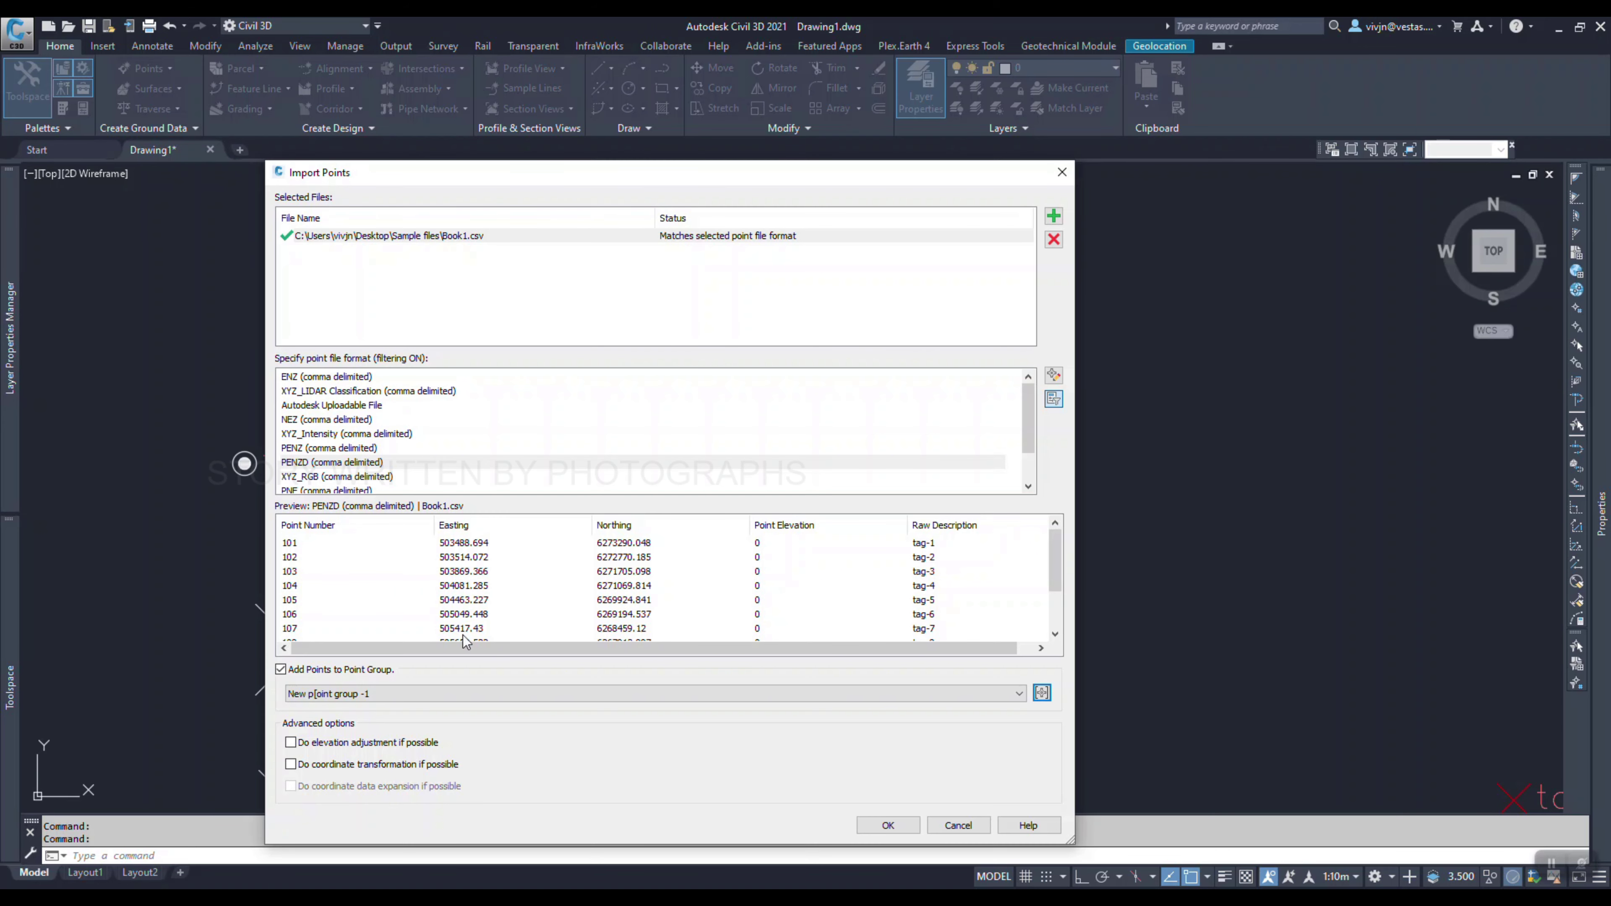
- Run the import, resolve all duplicate point numbers with Use next point number, and close the Create Points tools
{"action": "left_click", "coordinate": [888, 825]}
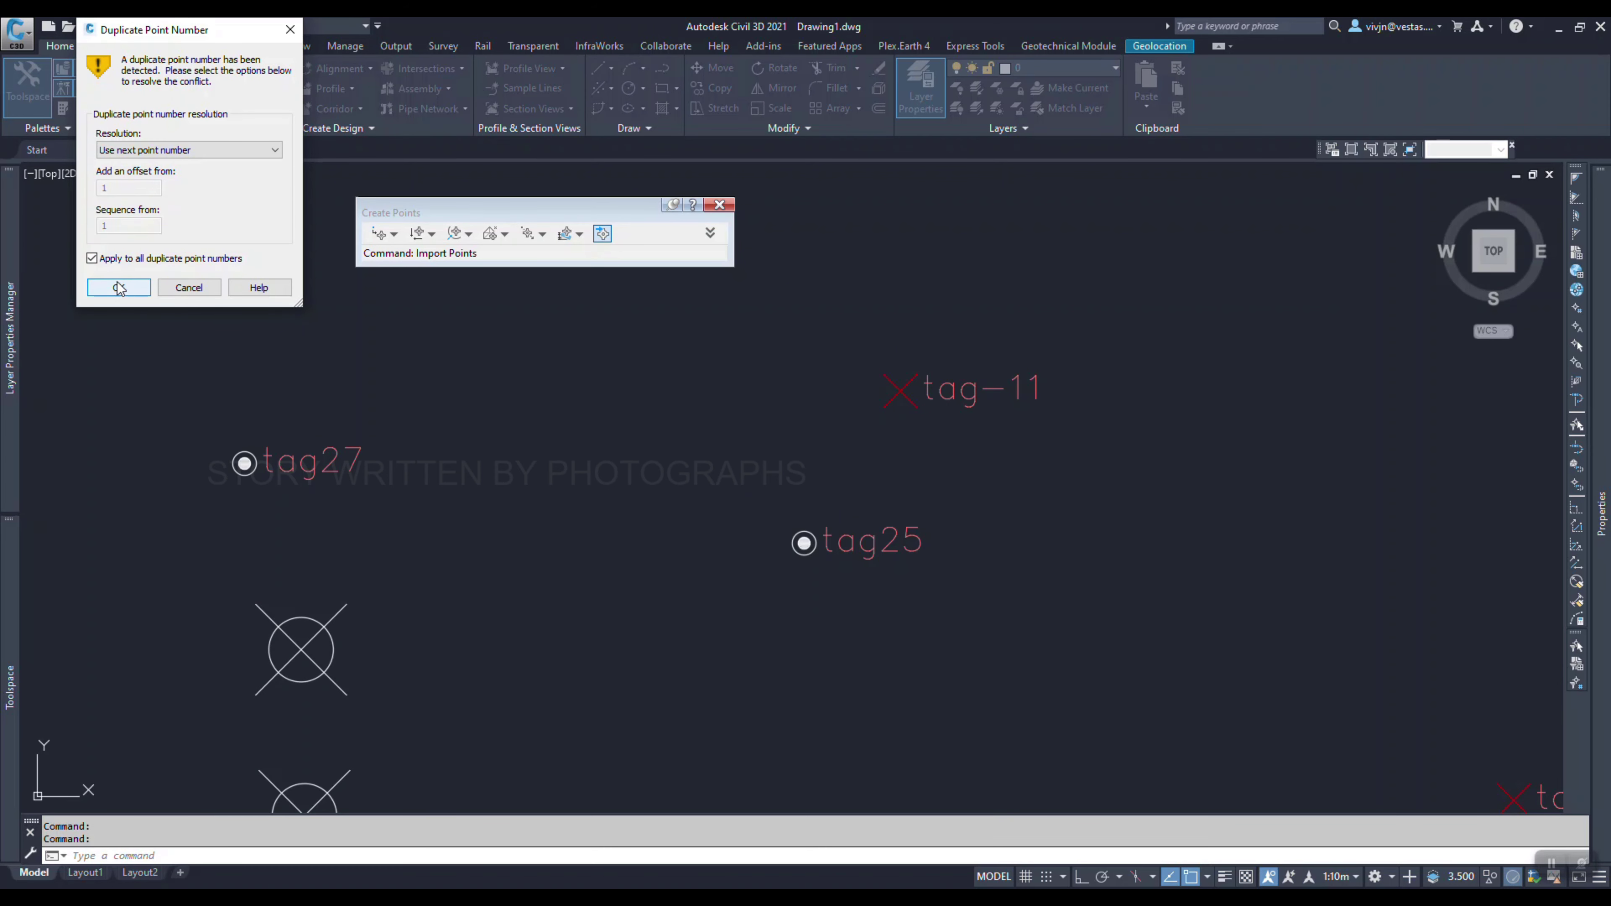
{"action": "left_click", "coordinate": [130, 289]}
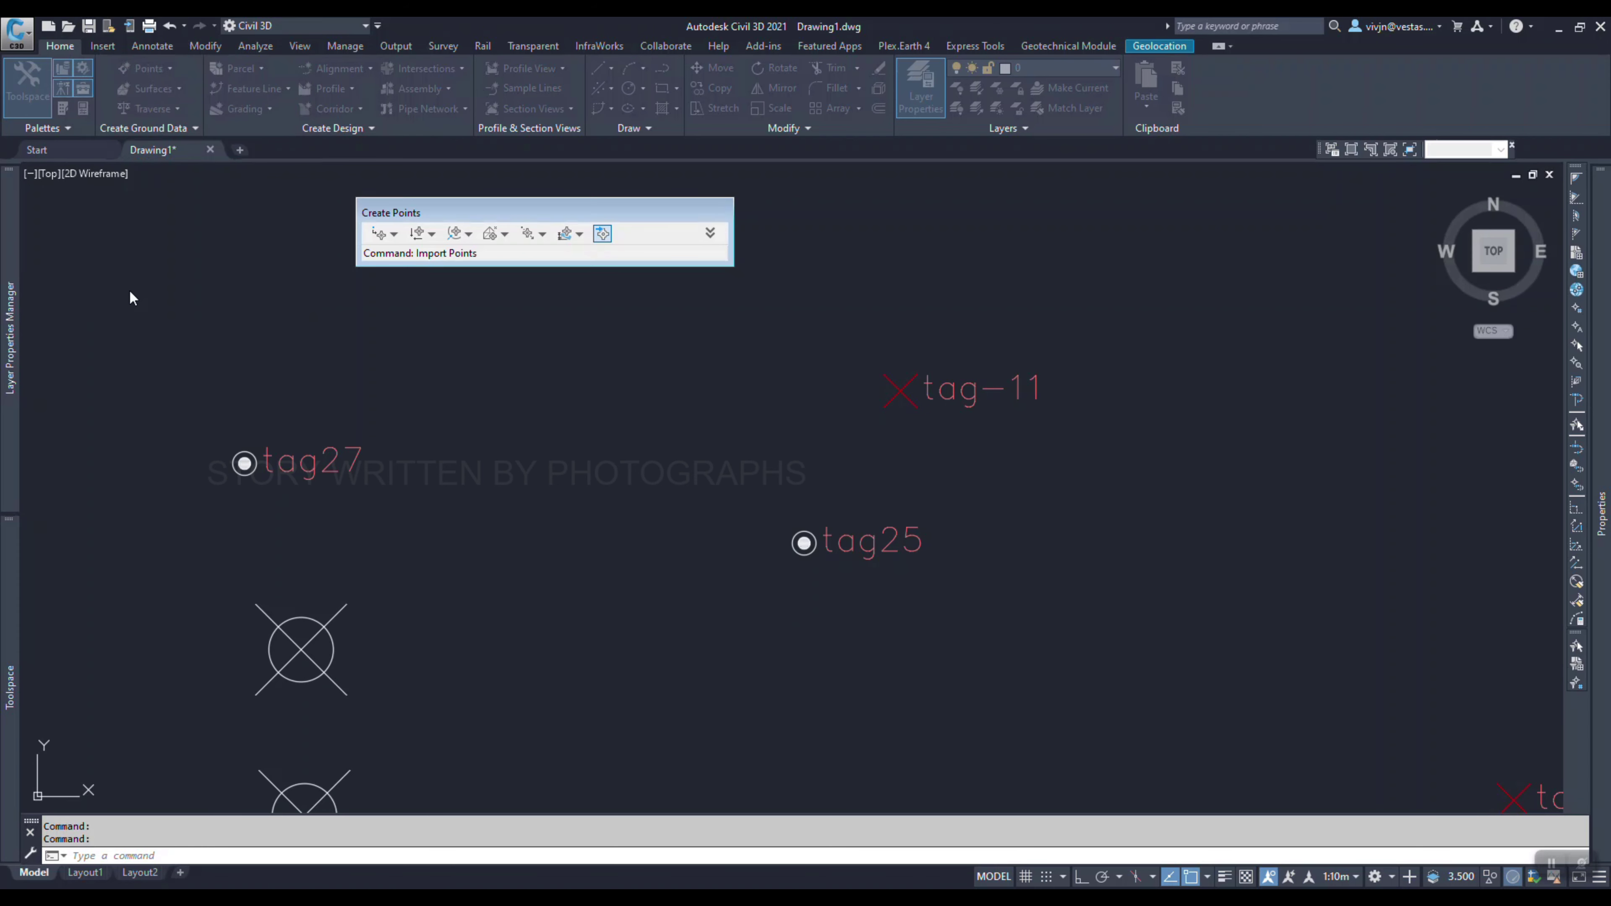
{"action": "left_click", "coordinate": [719, 204]}
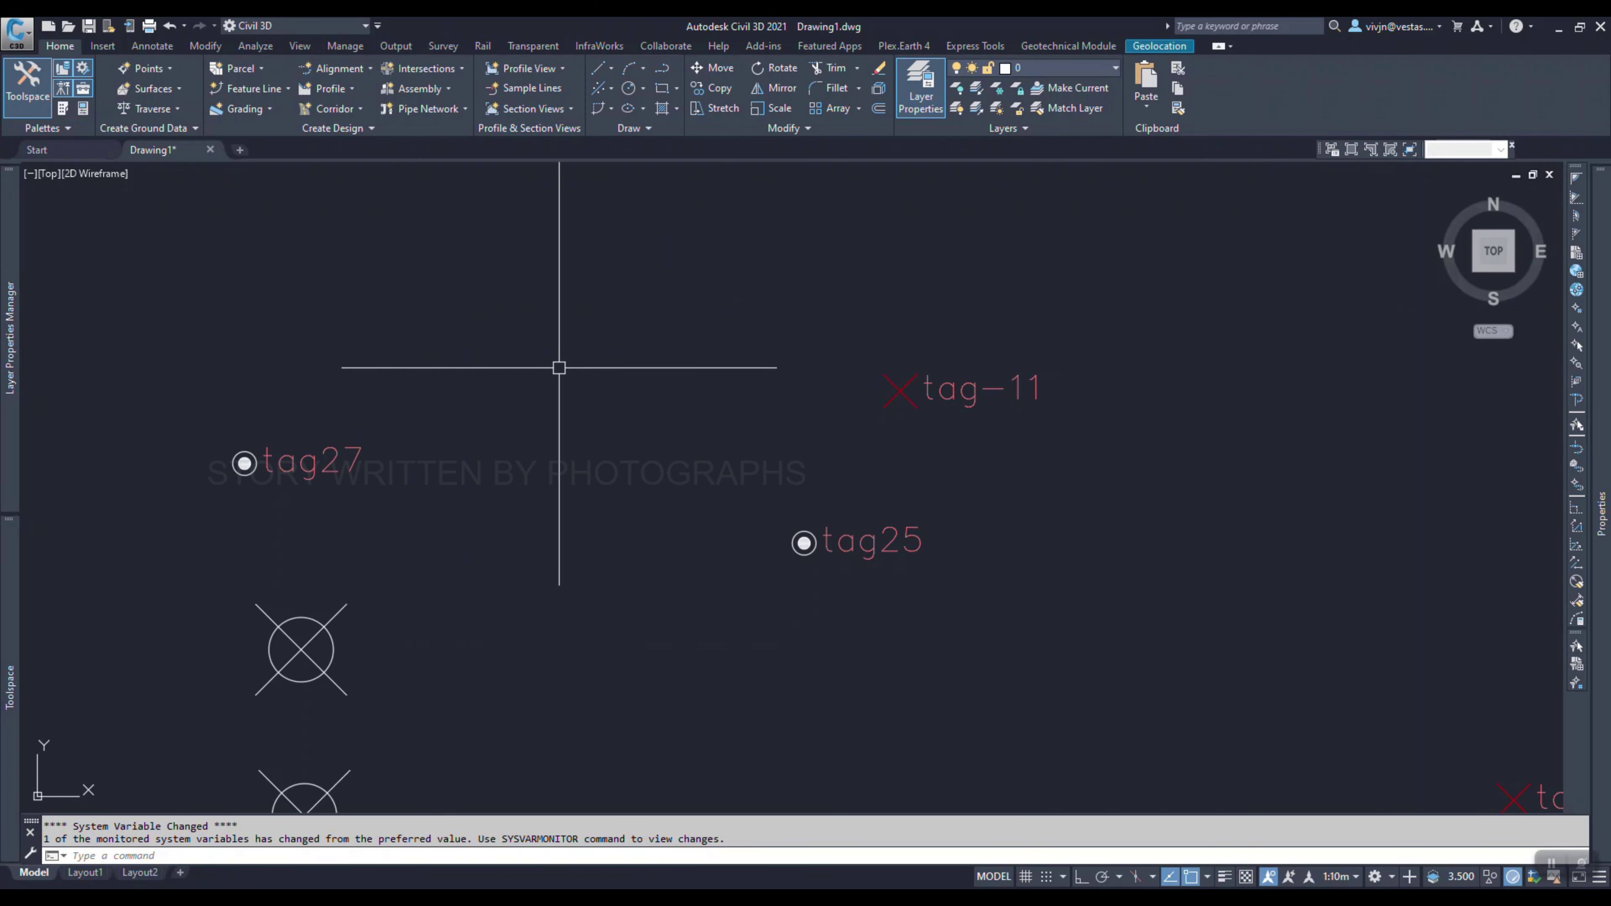
- Locate the imported tag-1 point in the drawing, examine its symbol and label, and select it
{"action": "scroll", "coordinate": [558, 364], "scroll_direction": "down", "scroll_amount": 6}
{"action": "scroll", "coordinate": [528, 432], "scroll_direction": "up", "scroll_amount": 3}
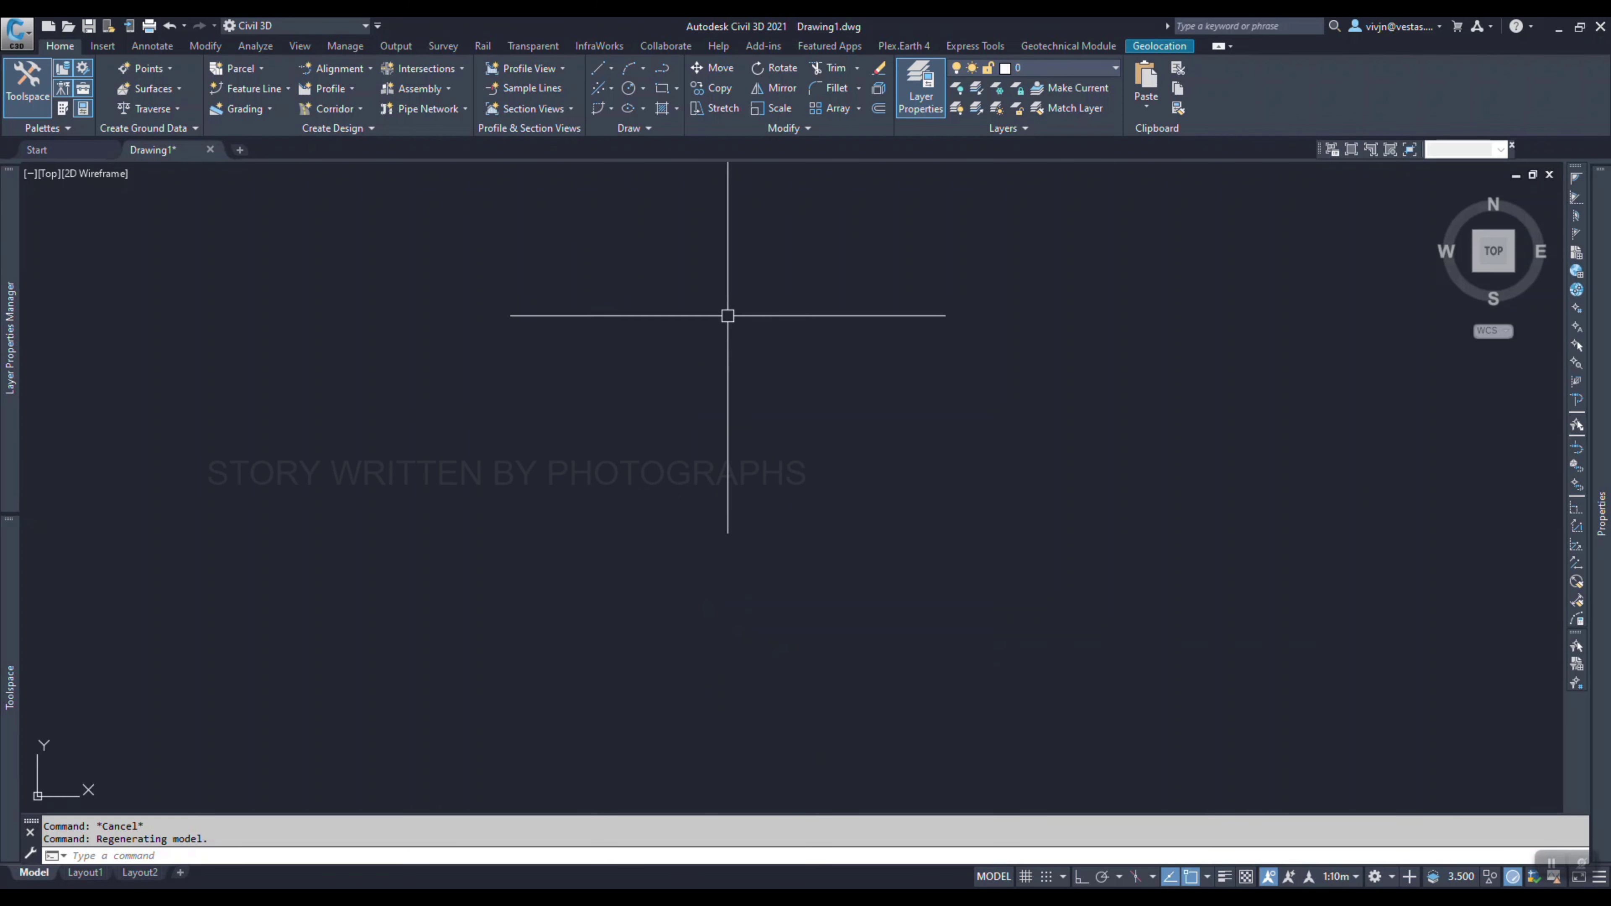
{"action": "scroll", "coordinate": [775, 602], "scroll_direction": "up", "scroll_amount": 8}
{"action": "scroll", "coordinate": [864, 349], "scroll_direction": "up", "scroll_amount": 2}
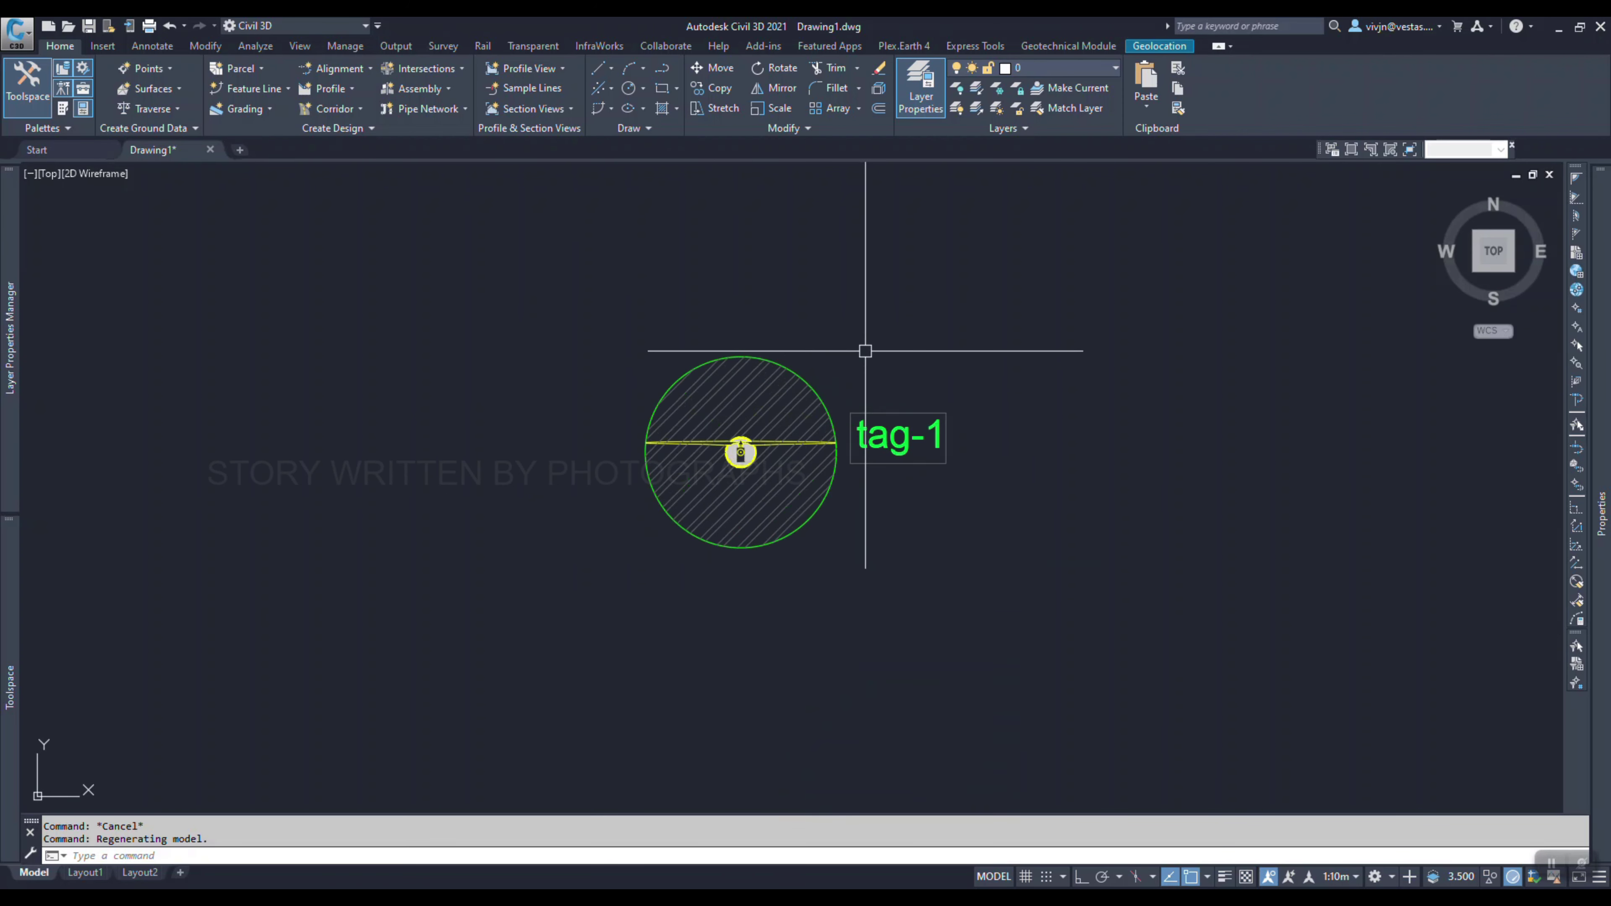
{"action": "middle_click_drag", "start_coordinate": [806, 515], "coordinate": [764, 510]}
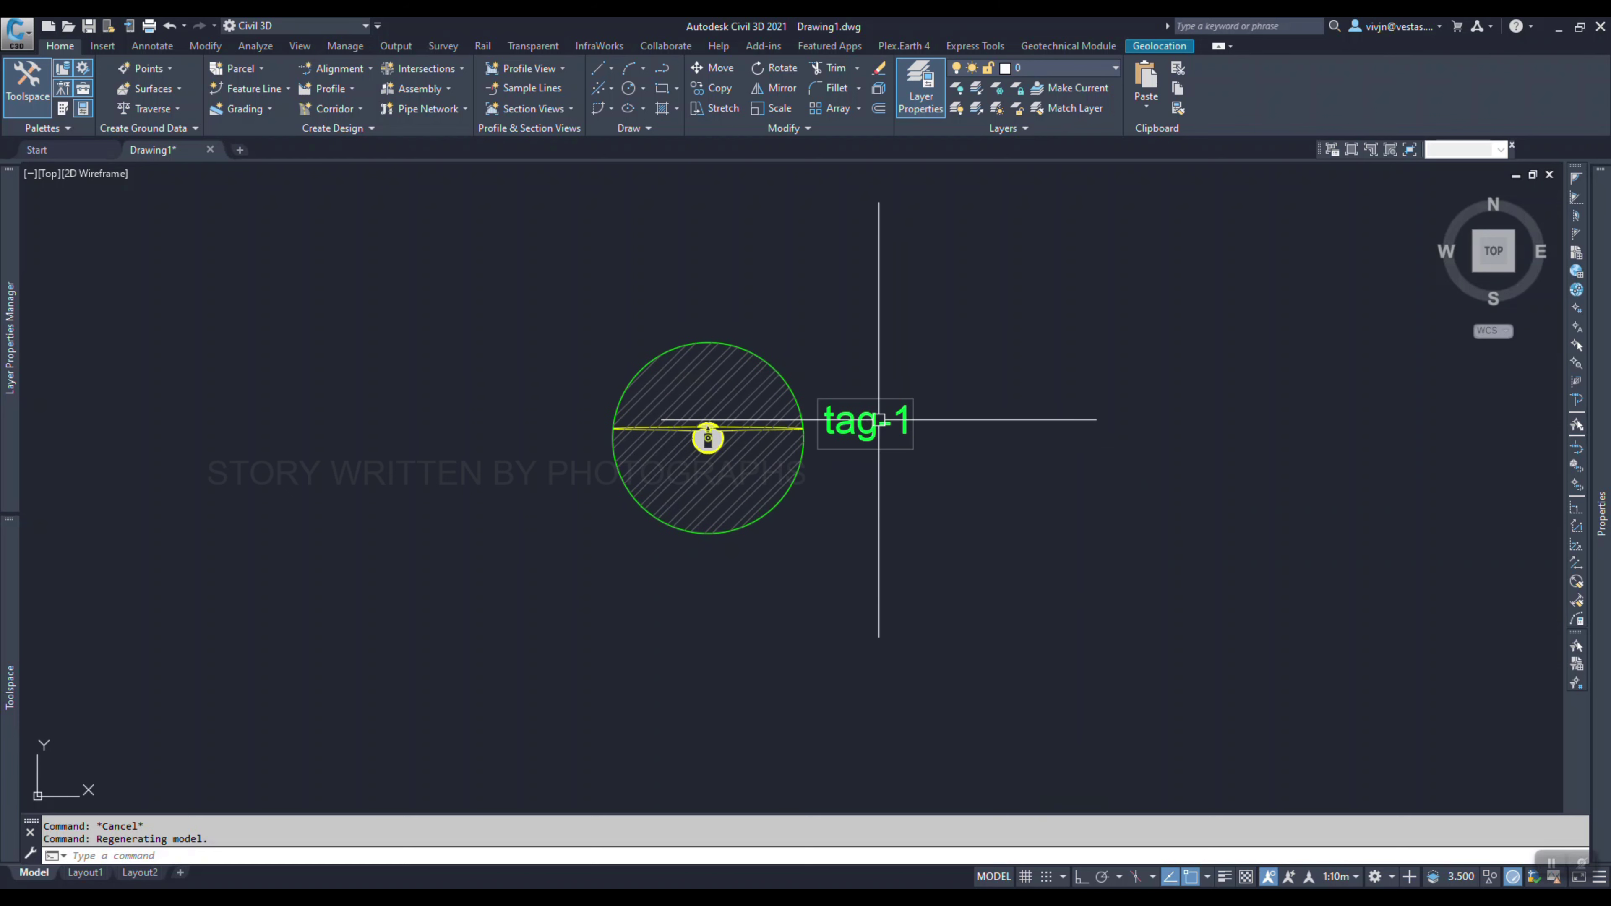
{"action": "middle_click_drag", "start_coordinate": [964, 484], "coordinate": [953, 504]}
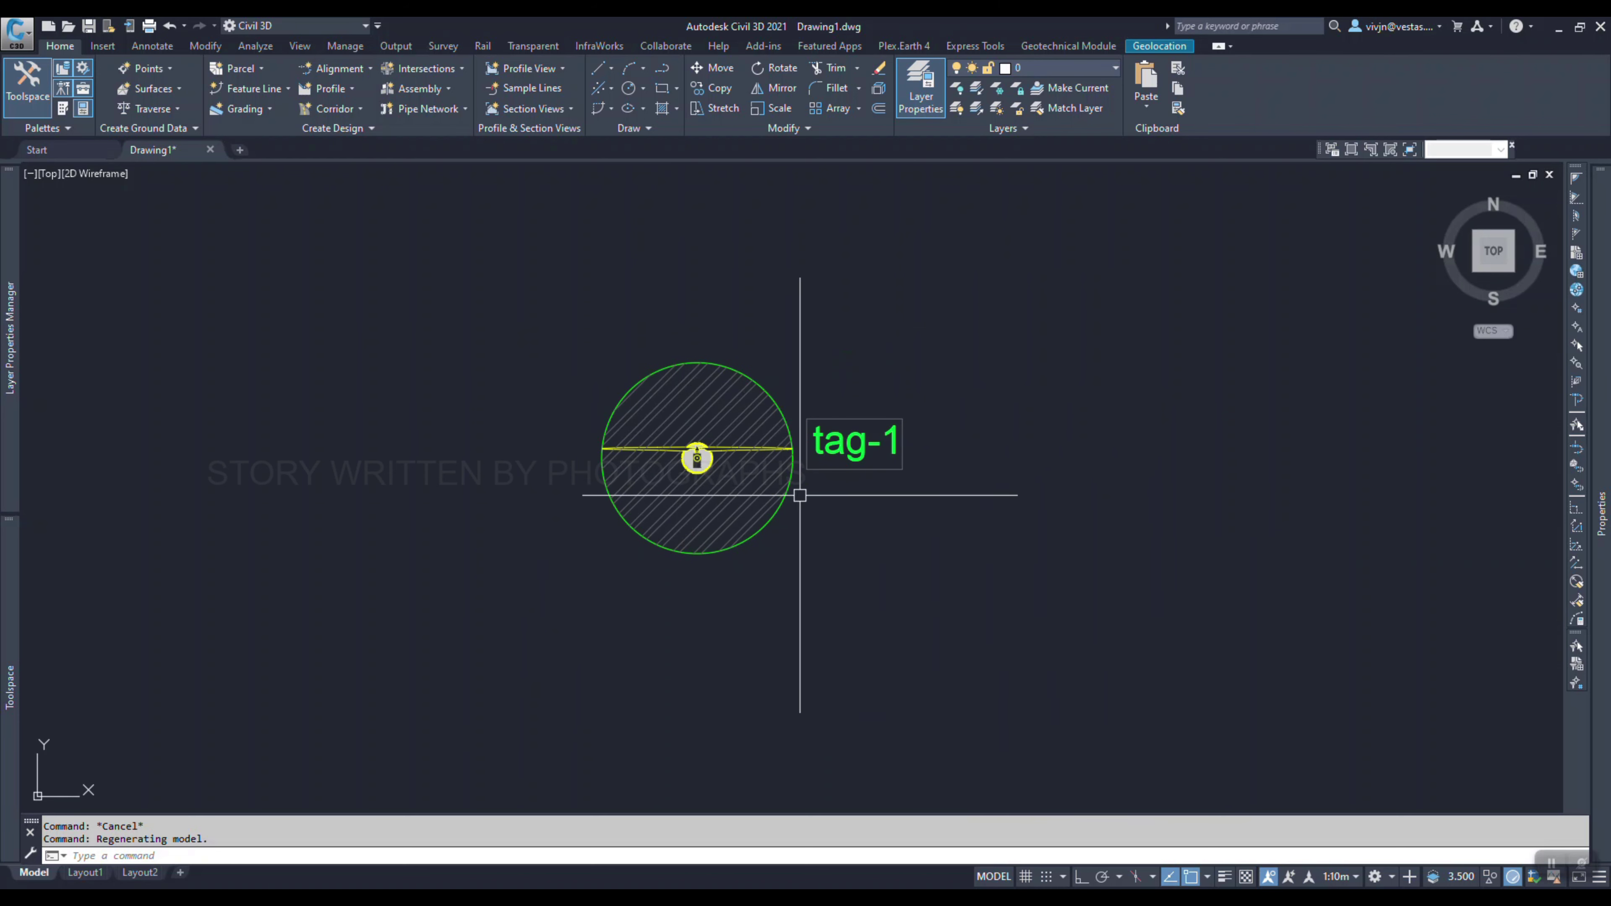
{"action": "left_click", "coordinate": [701, 454]}
- Open the properties of point group "New p[oint group -1" and apply Benchmark as its default point style
{"action": "mouse_move", "coordinate": [3, 593]}
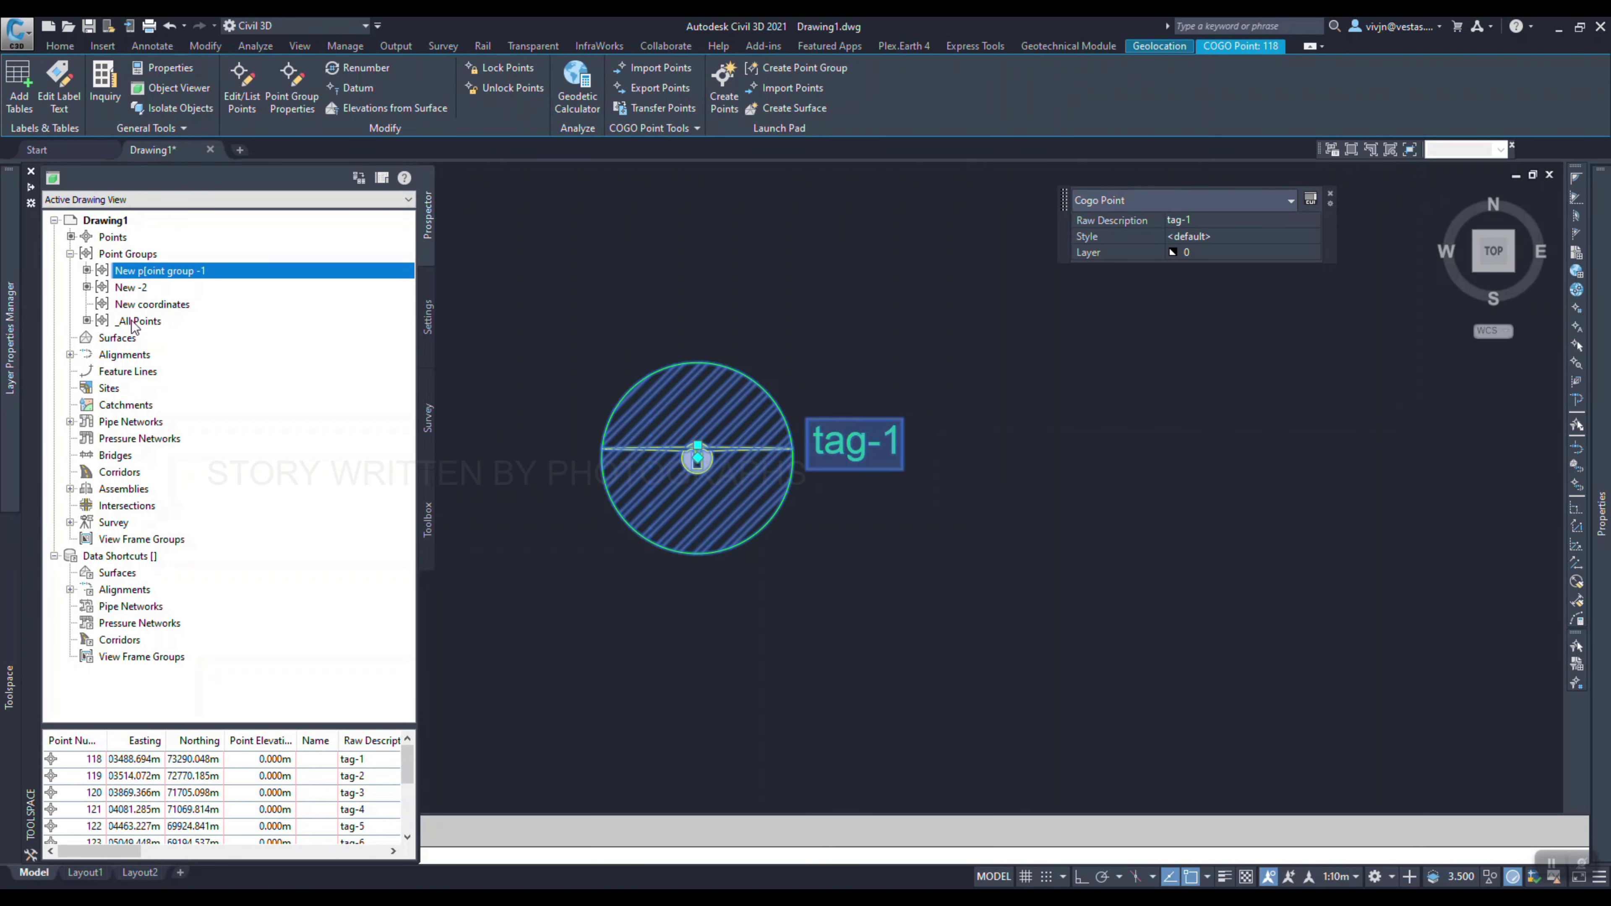
{"action": "right_click", "coordinate": [144, 282]}
{"action": "left_click", "coordinate": [191, 285]}
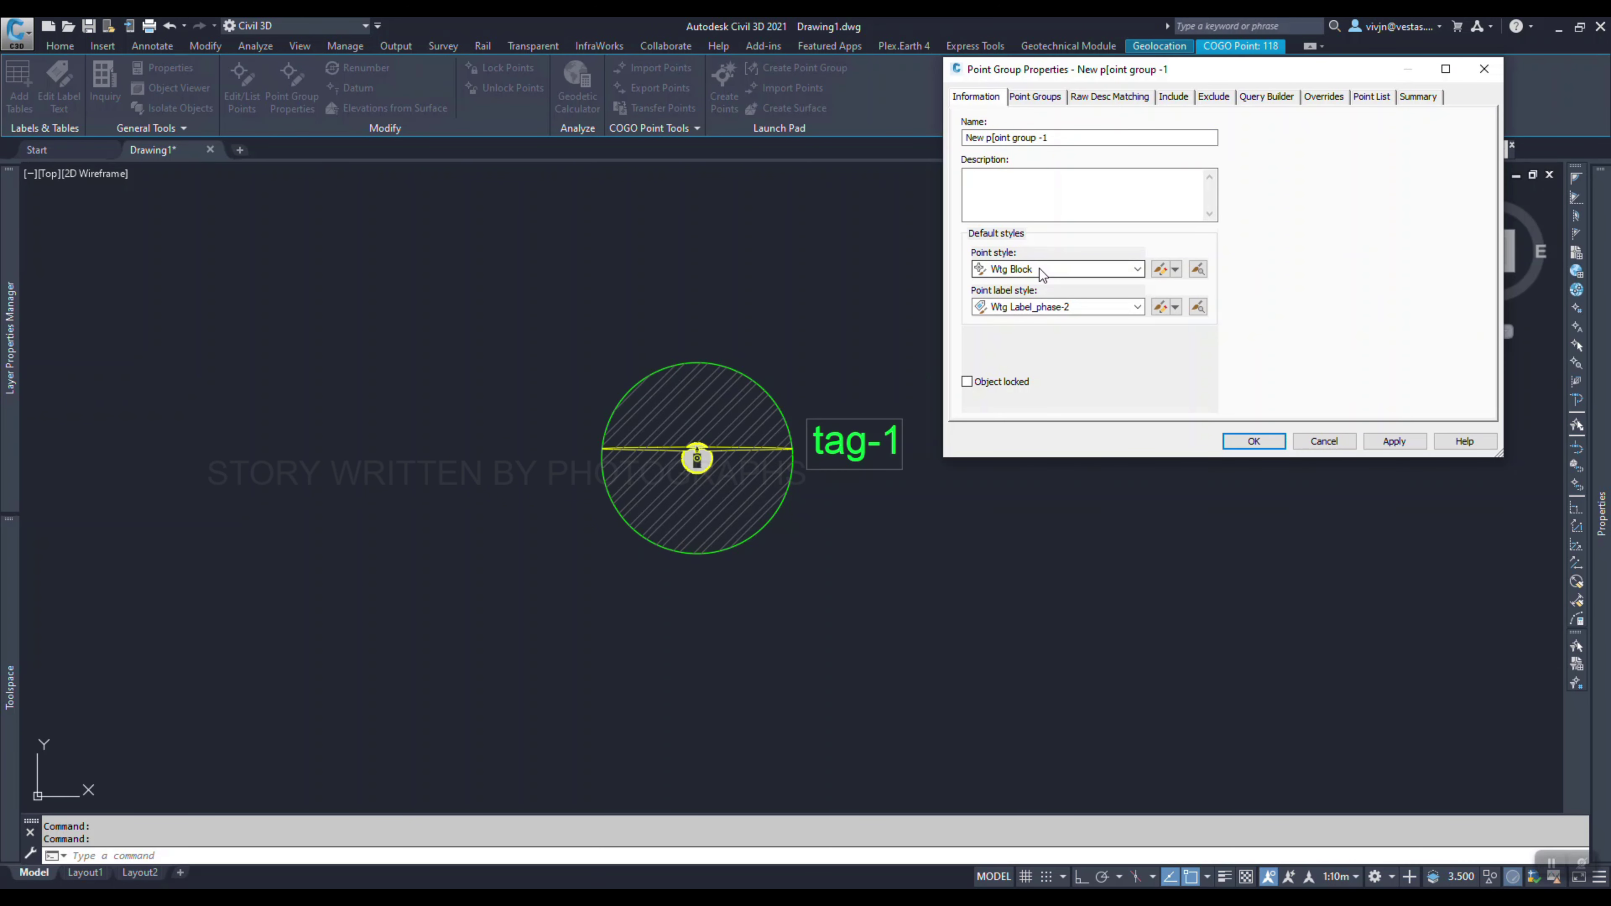
{"action": "left_click", "coordinate": [993, 268]}
{"action": "left_click", "coordinate": [1029, 312]}
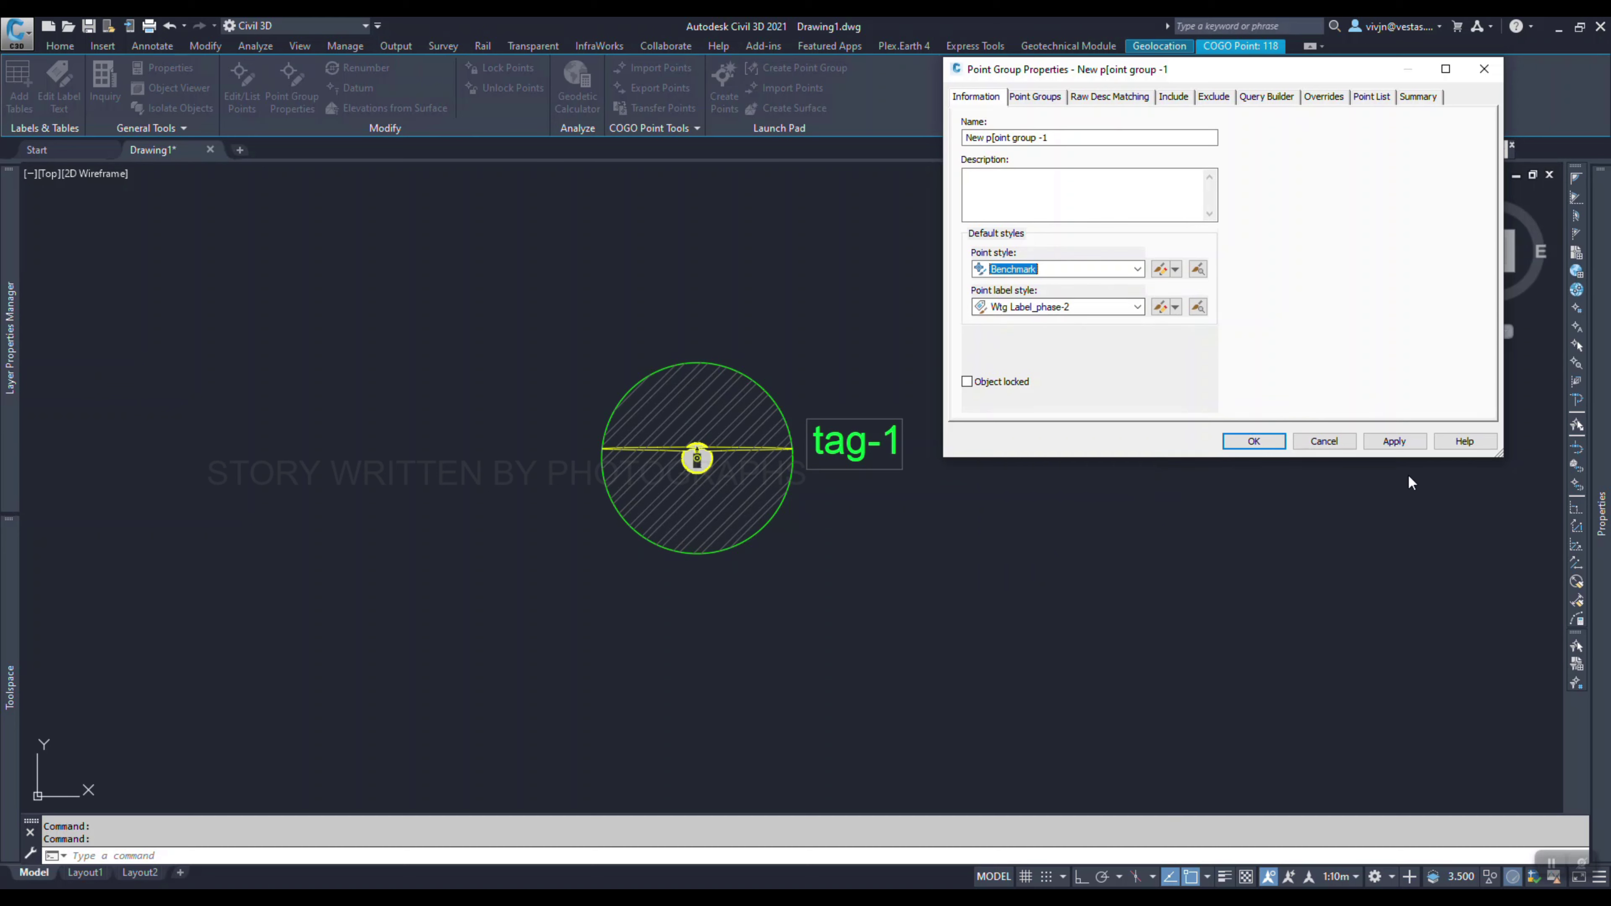
{"action": "left_click", "coordinate": [1371, 439]}
- Try the Description Only and Point Number Only label styles on the point group, applying each in turn
{"action": "left_click", "coordinate": [1016, 308]}
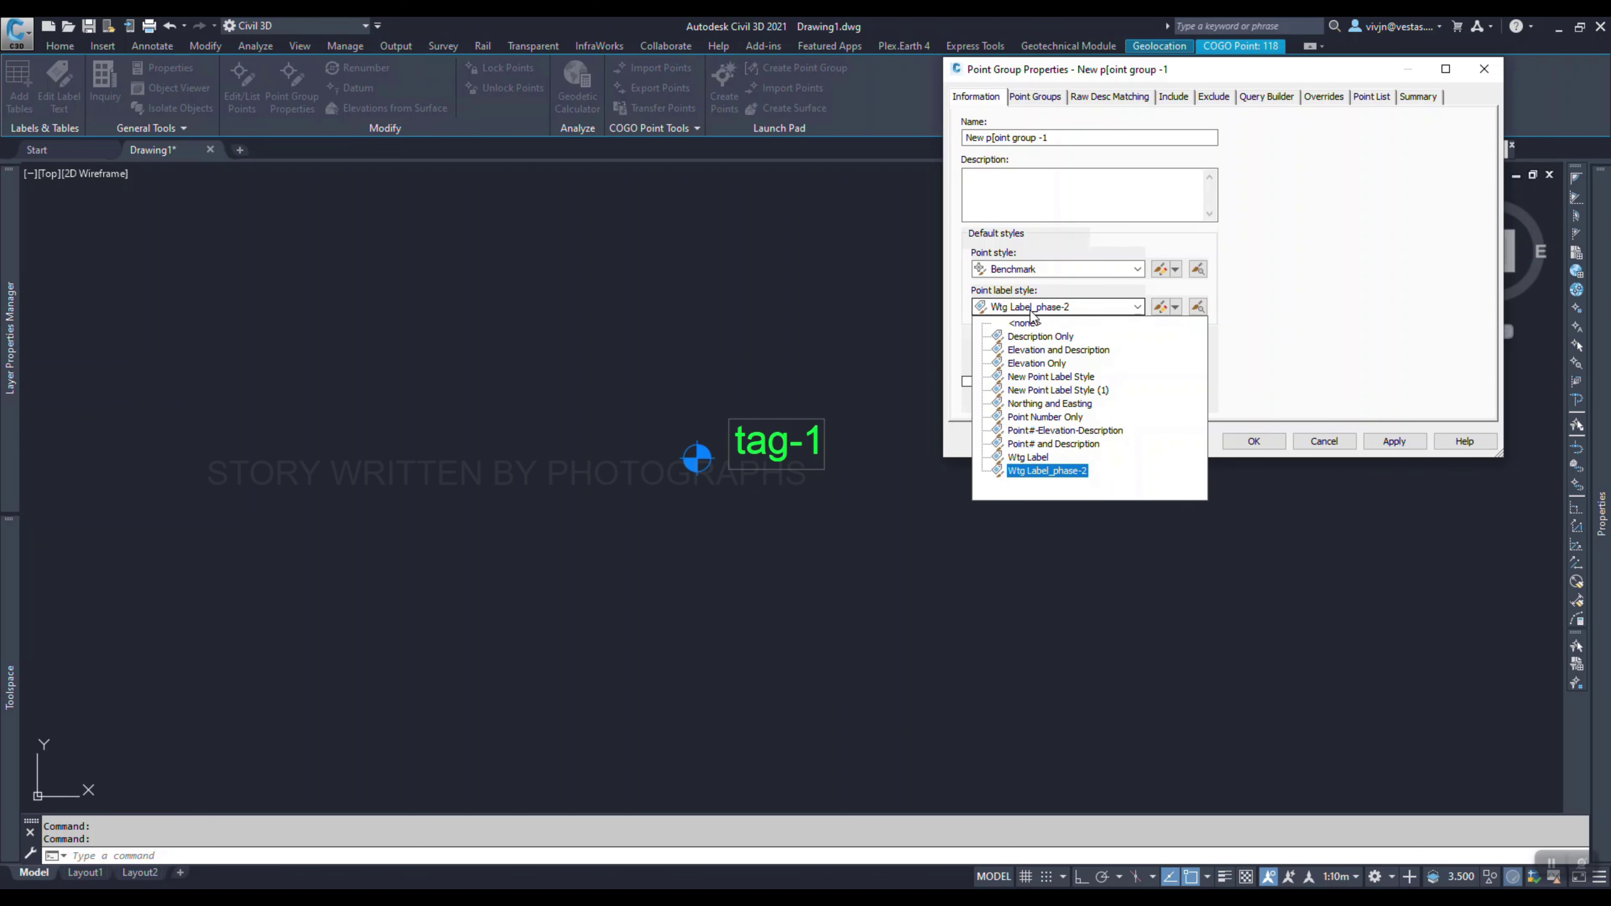
{"action": "left_click", "coordinate": [1036, 337]}
{"action": "left_click", "coordinate": [1393, 441]}
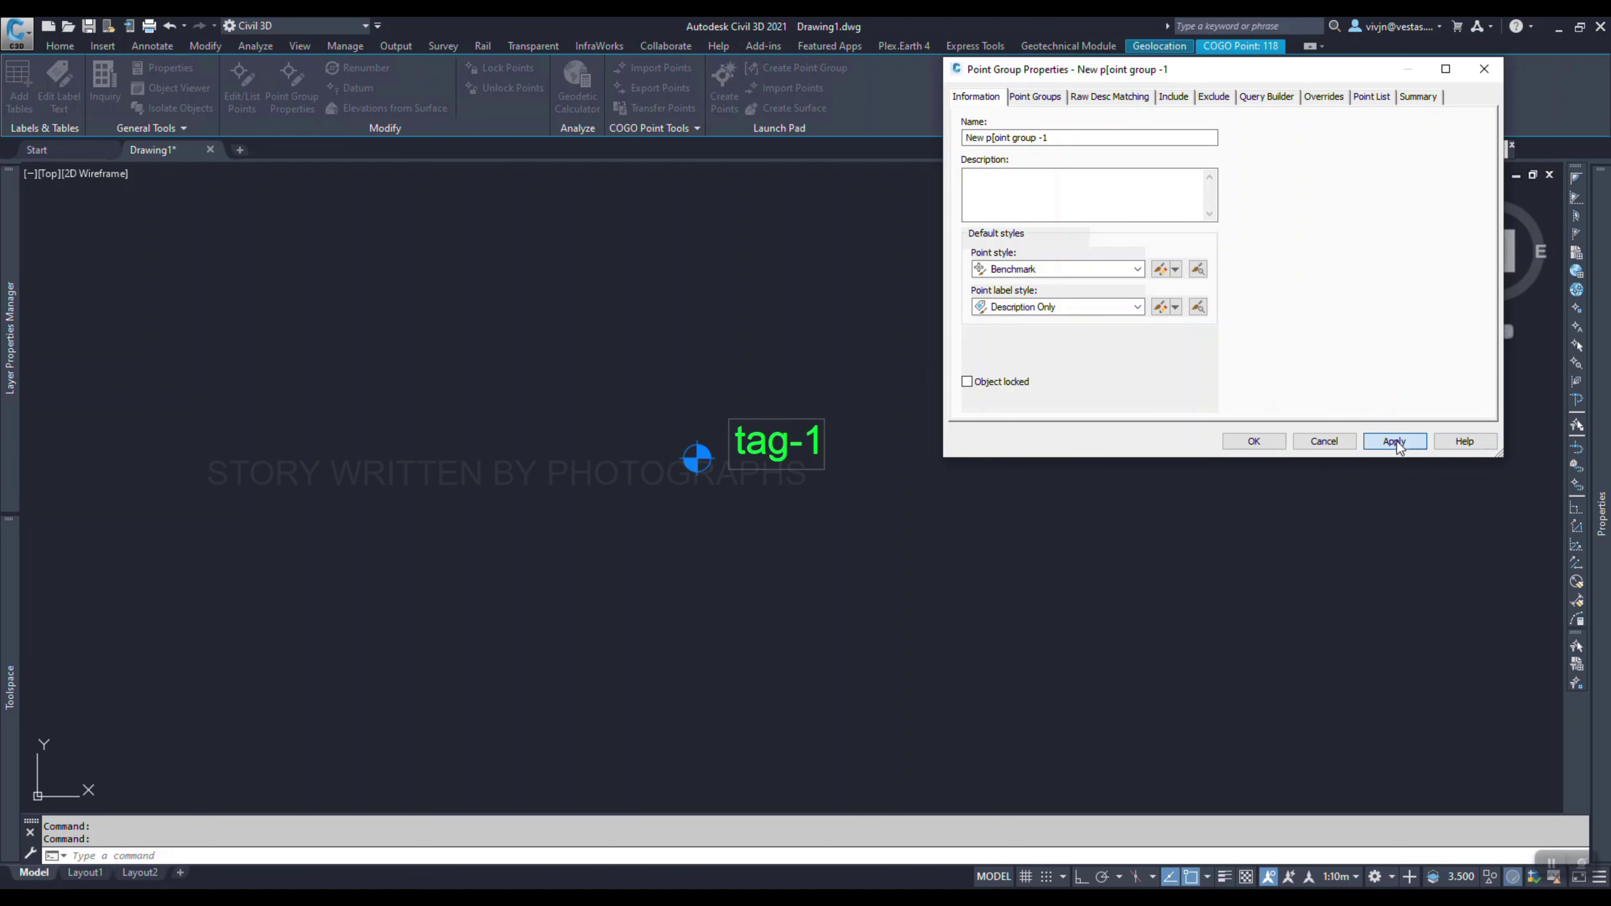
{"action": "left_click", "coordinate": [1031, 308]}
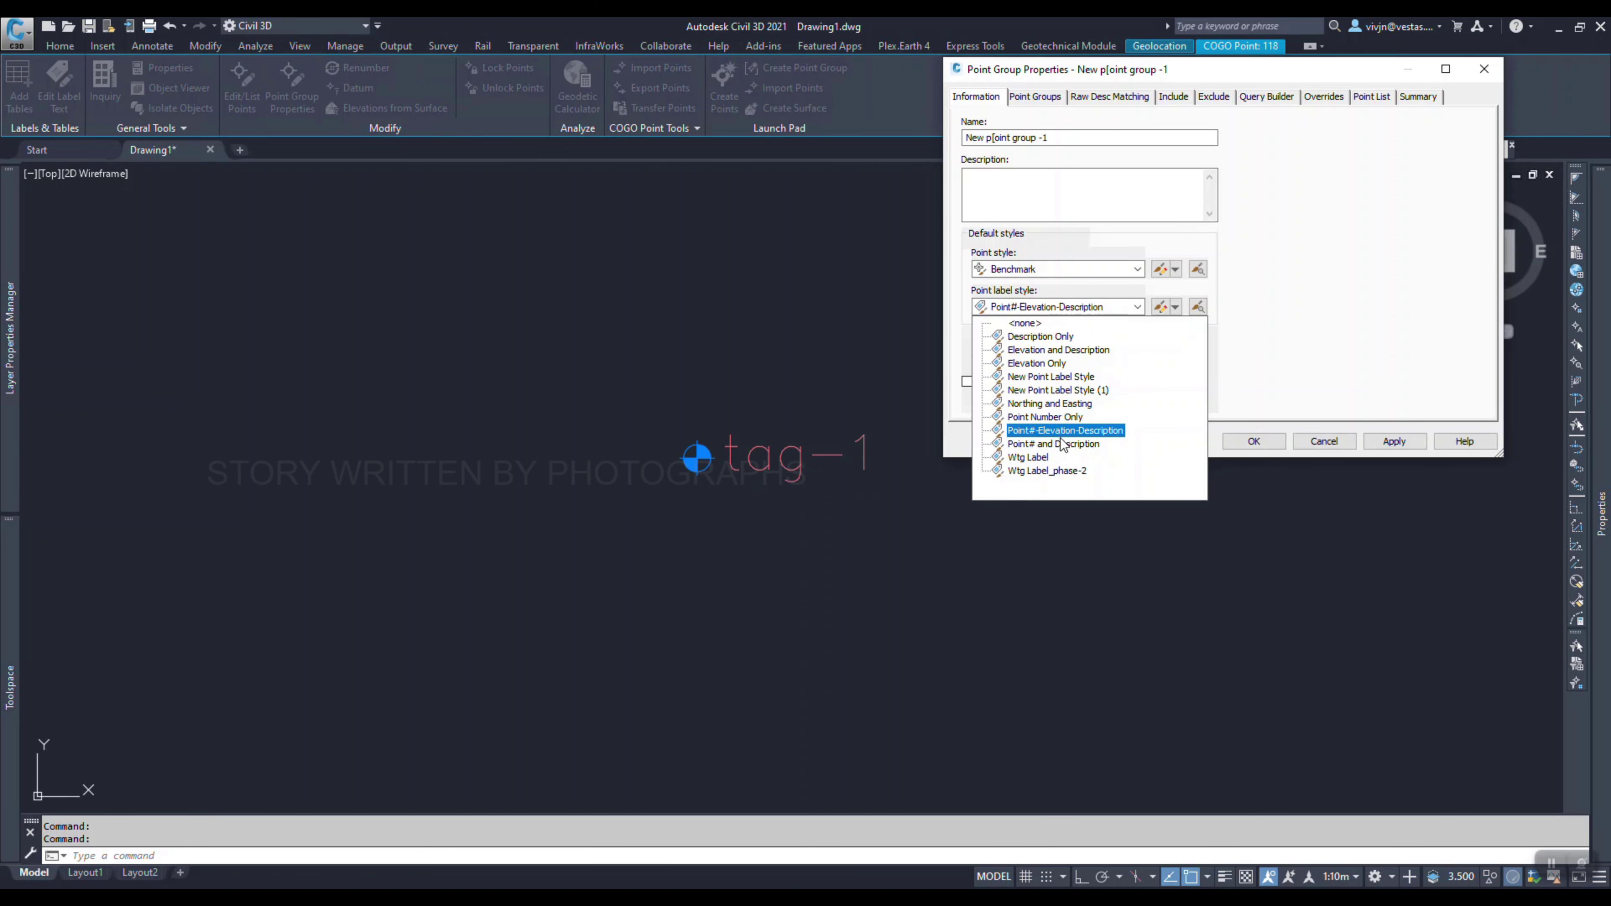
{"action": "left_click", "coordinate": [1054, 419]}
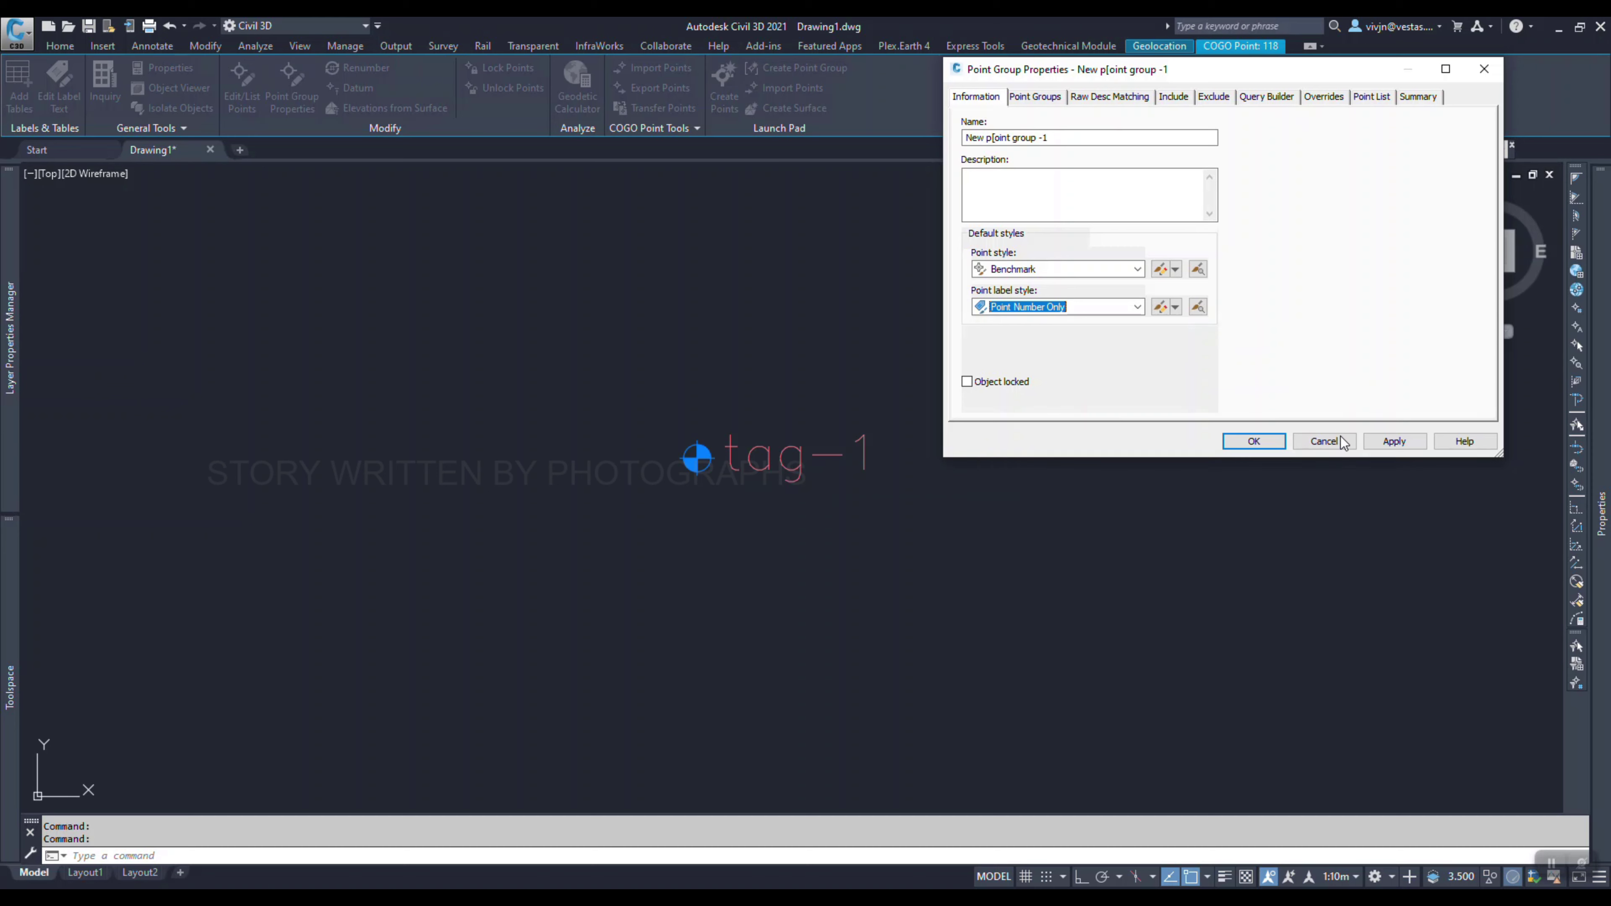
{"action": "left_click", "coordinate": [1391, 443]}
- Apply New Point Label Style as the point group's default label style
{"action": "left_click", "coordinate": [1082, 308]}
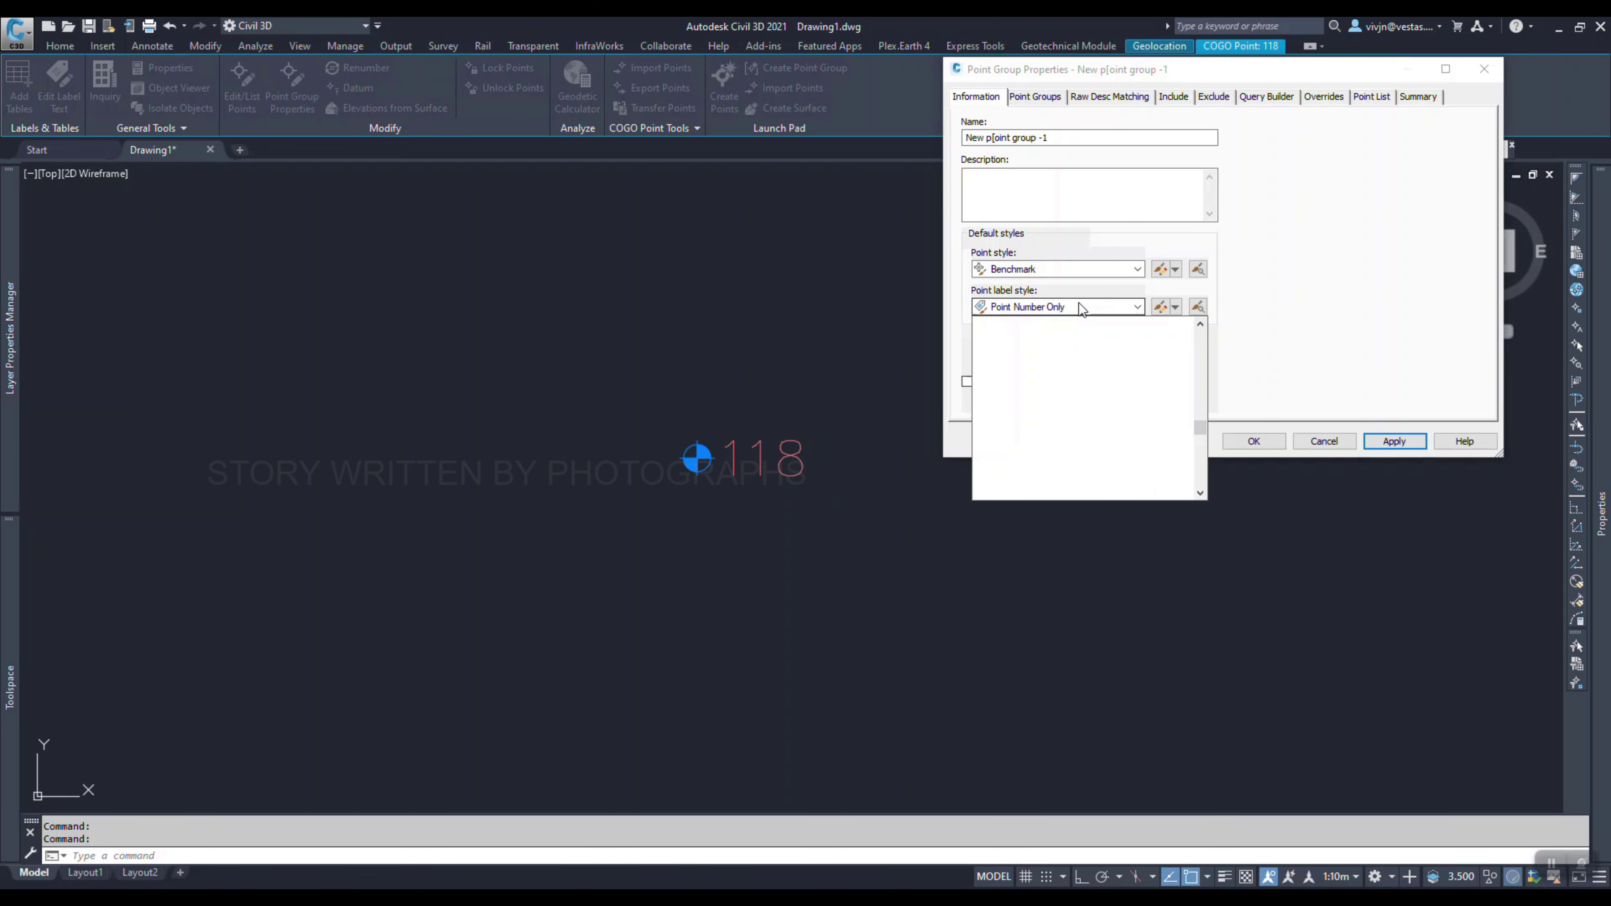
{"action": "left_click", "coordinate": [1057, 374]}
{"action": "left_click", "coordinate": [1391, 443]}
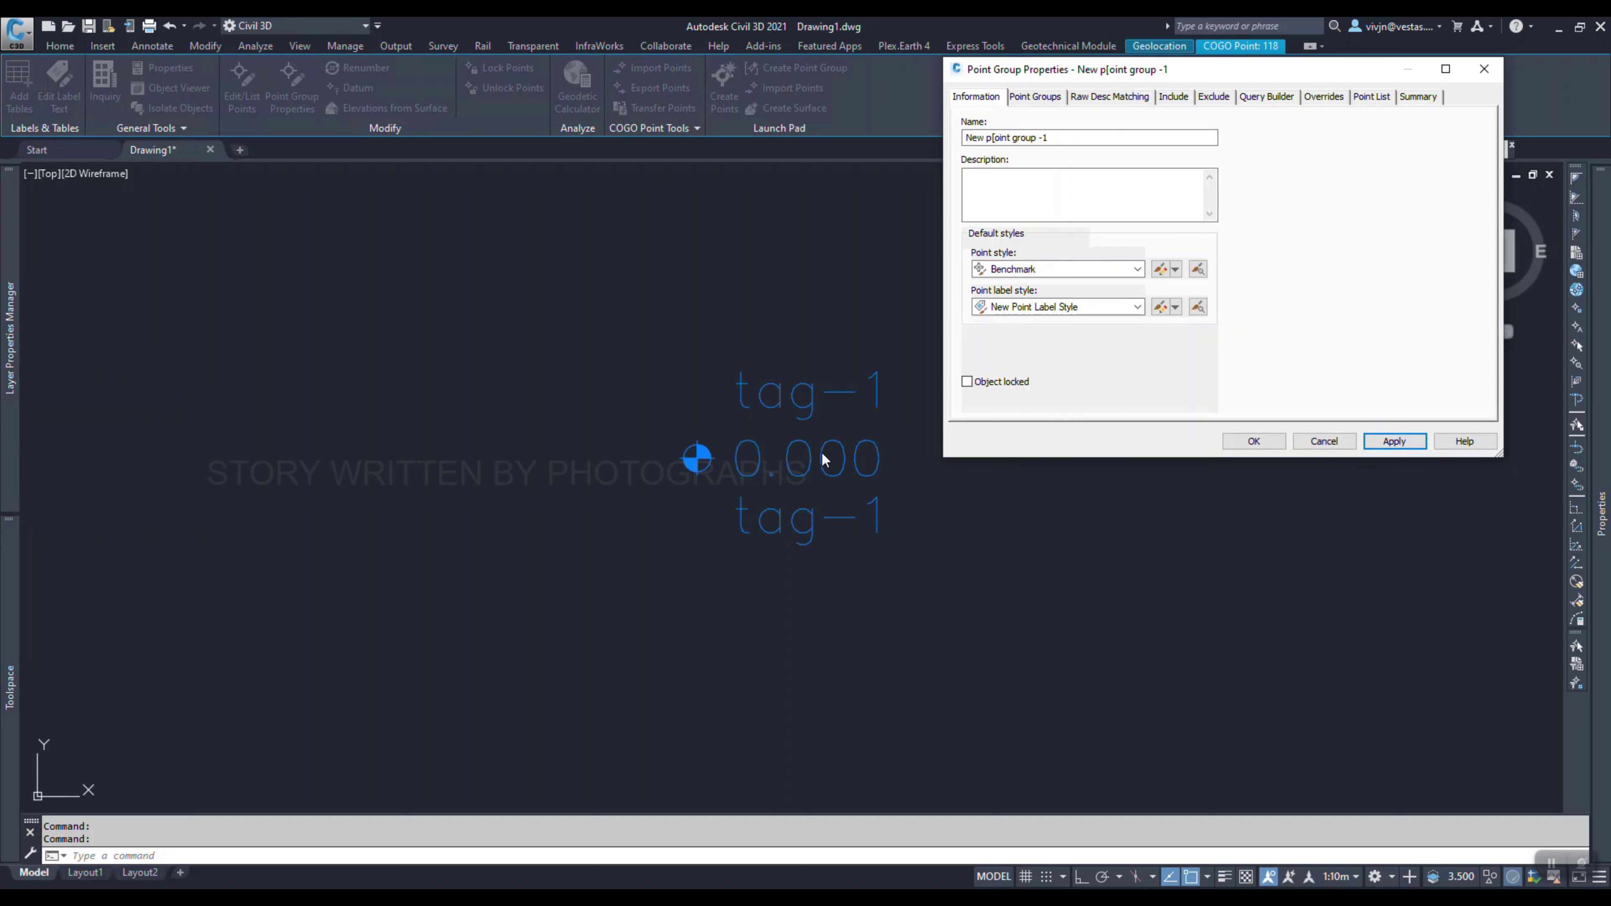
- Create a new point label style for the point group and review its information and general settings
{"action": "left_click", "coordinate": [1094, 311]}
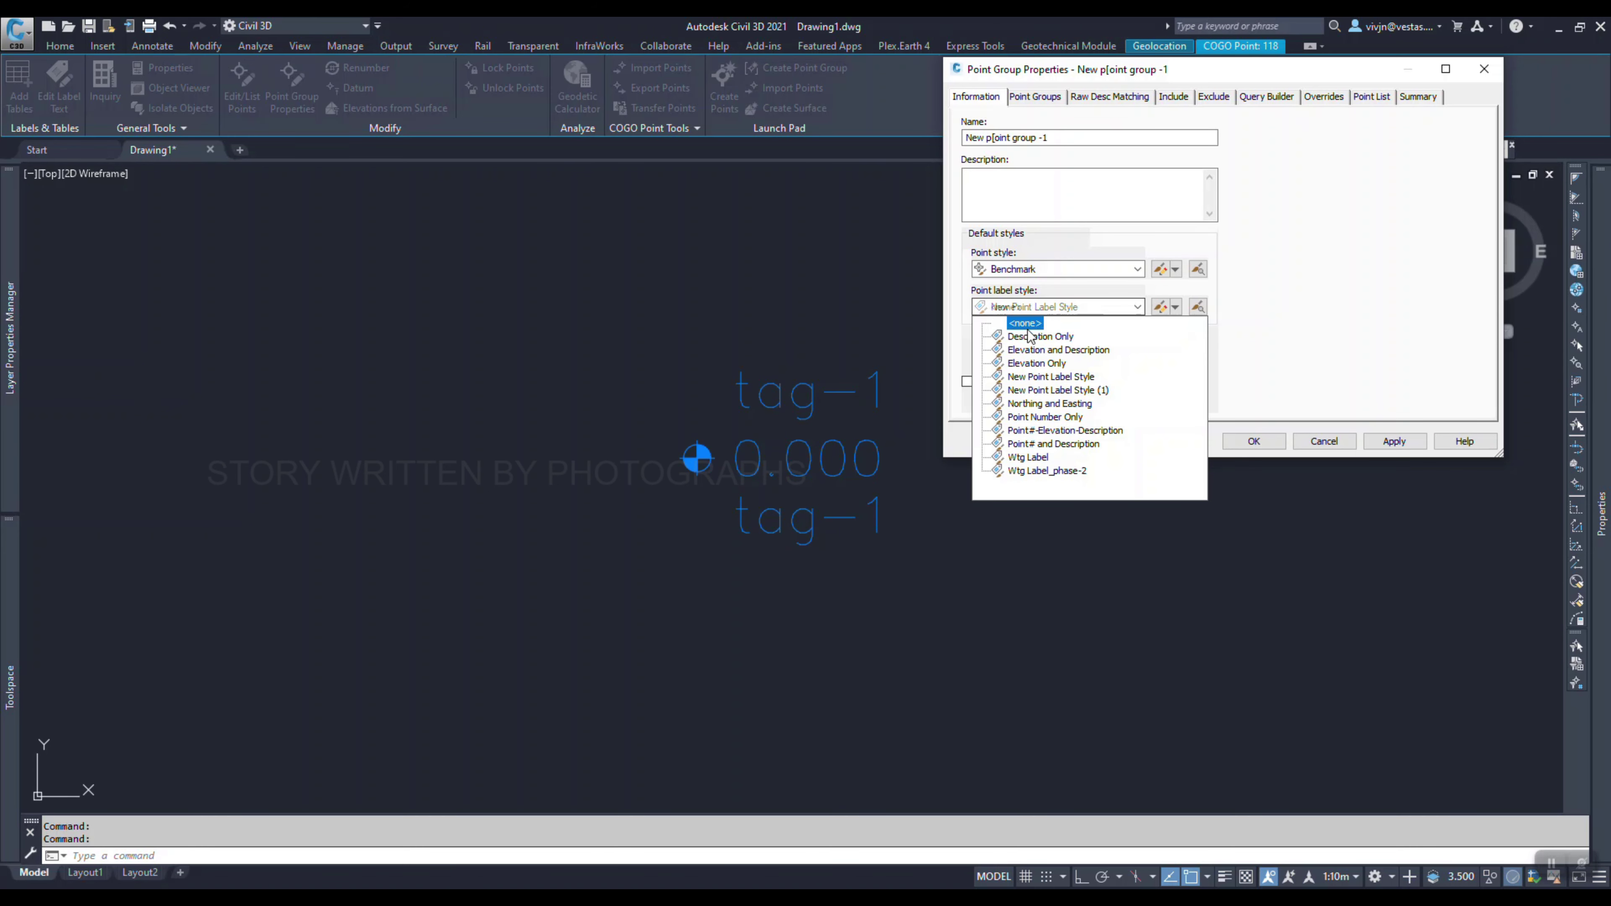
{"action": "left_click", "coordinate": [1176, 307]}
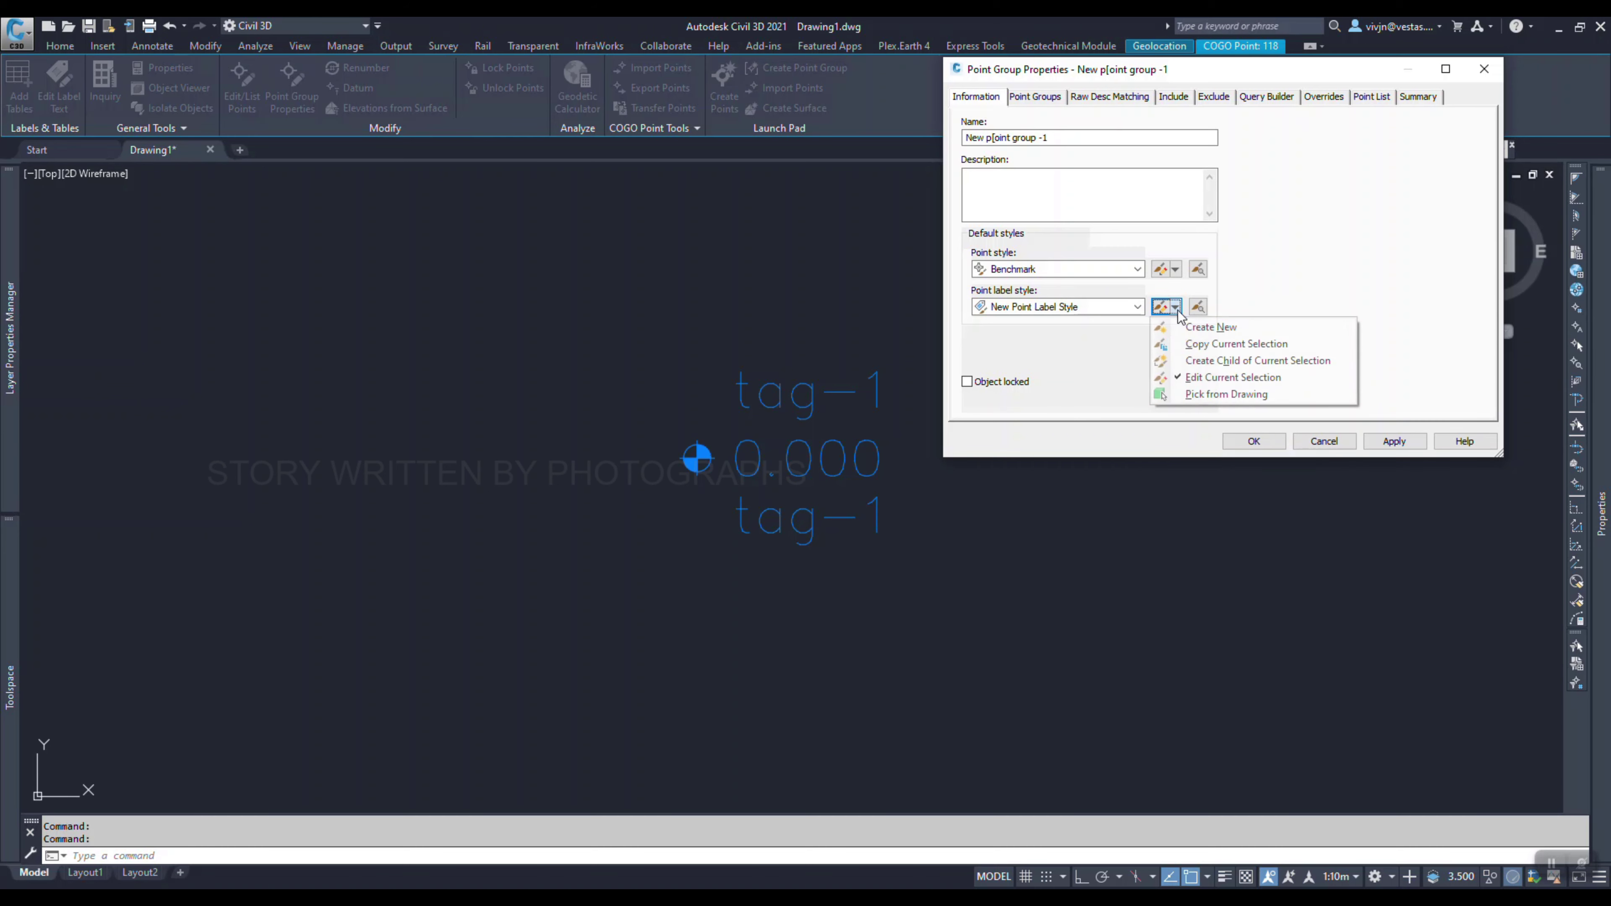
{"action": "left_click", "coordinate": [1175, 307]}
{"action": "left_click", "coordinate": [1228, 327]}
{"action": "left_click", "coordinate": [656, 284]}
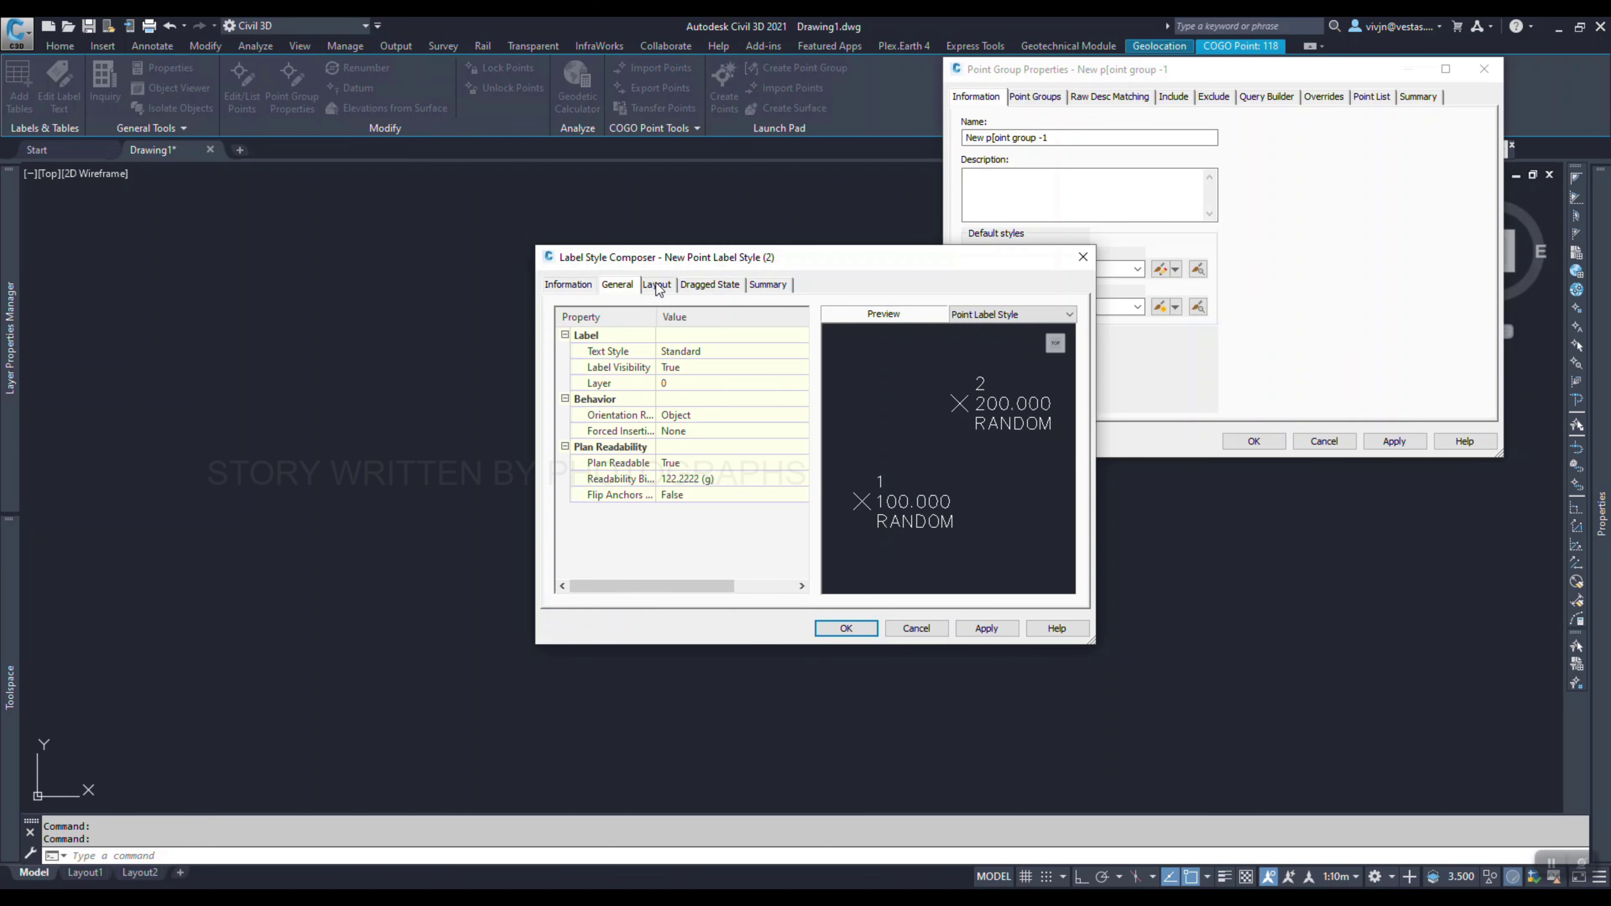
{"action": "left_click", "coordinate": [566, 285]}
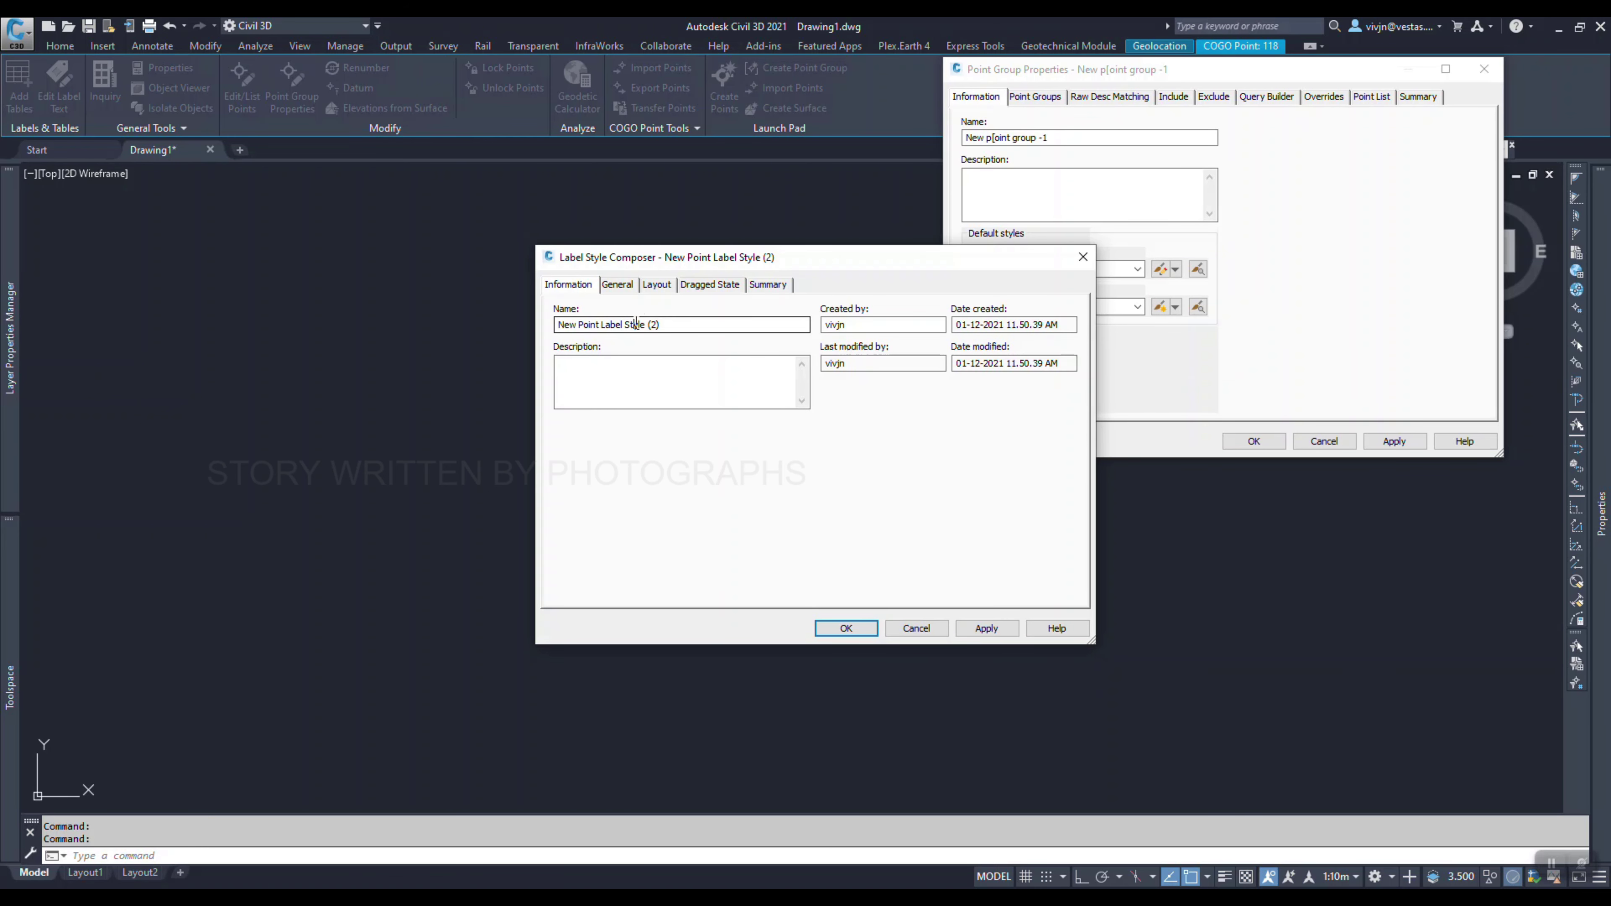
{"action": "left_click", "coordinate": [617, 284]}
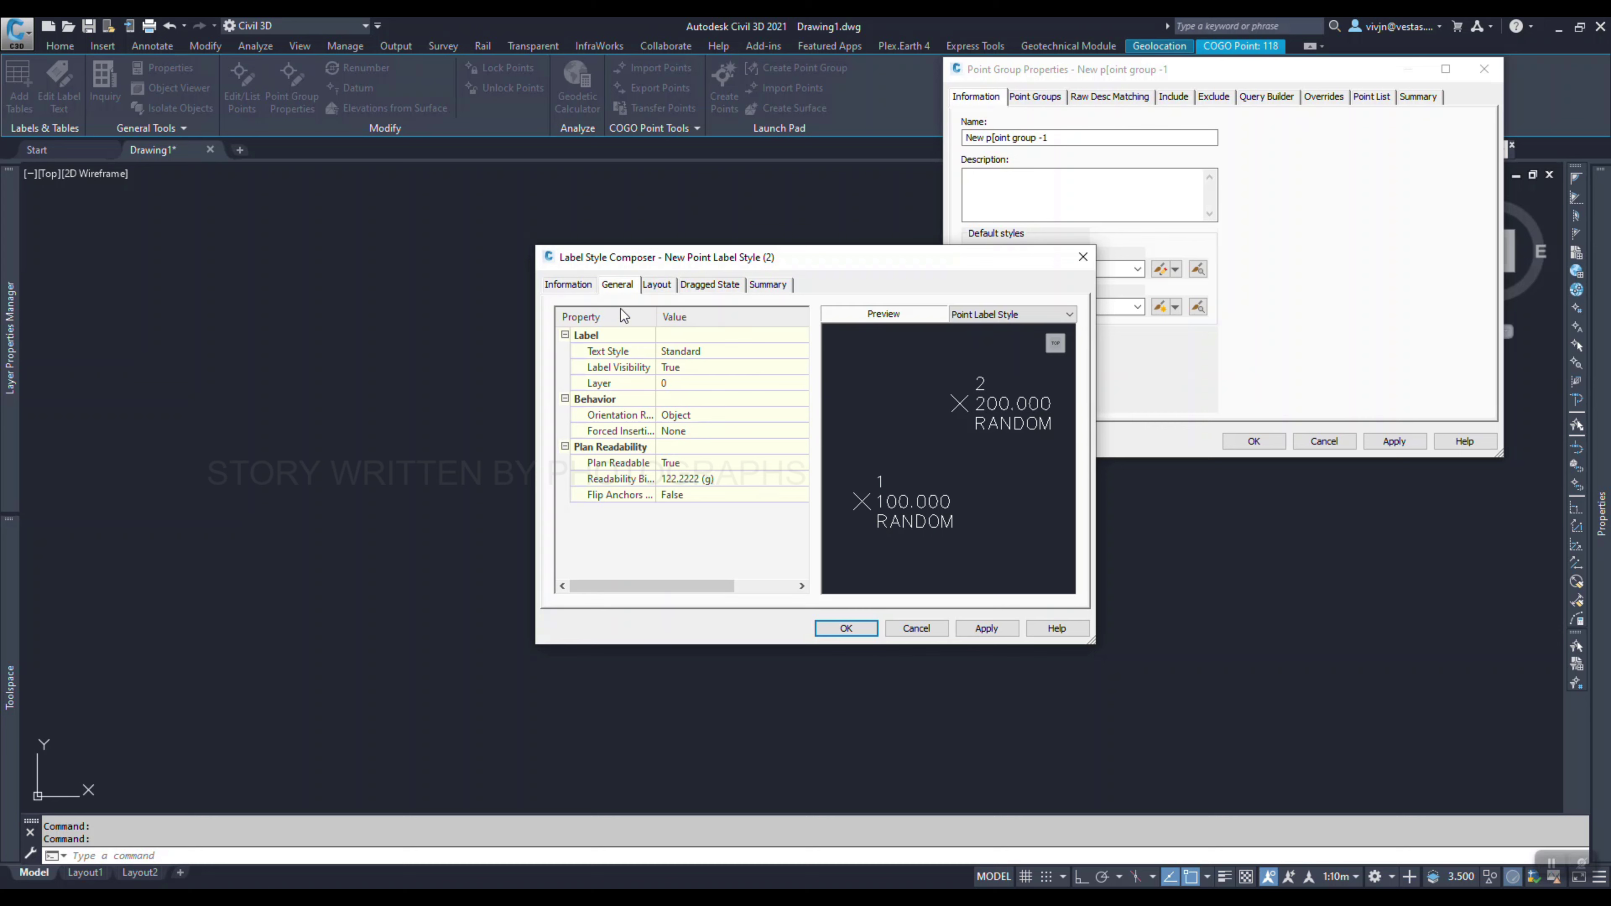
- Replace the contents of the new label style's Point Number component with the Name property, preserving case
{"action": "left_click", "coordinate": [662, 284]}
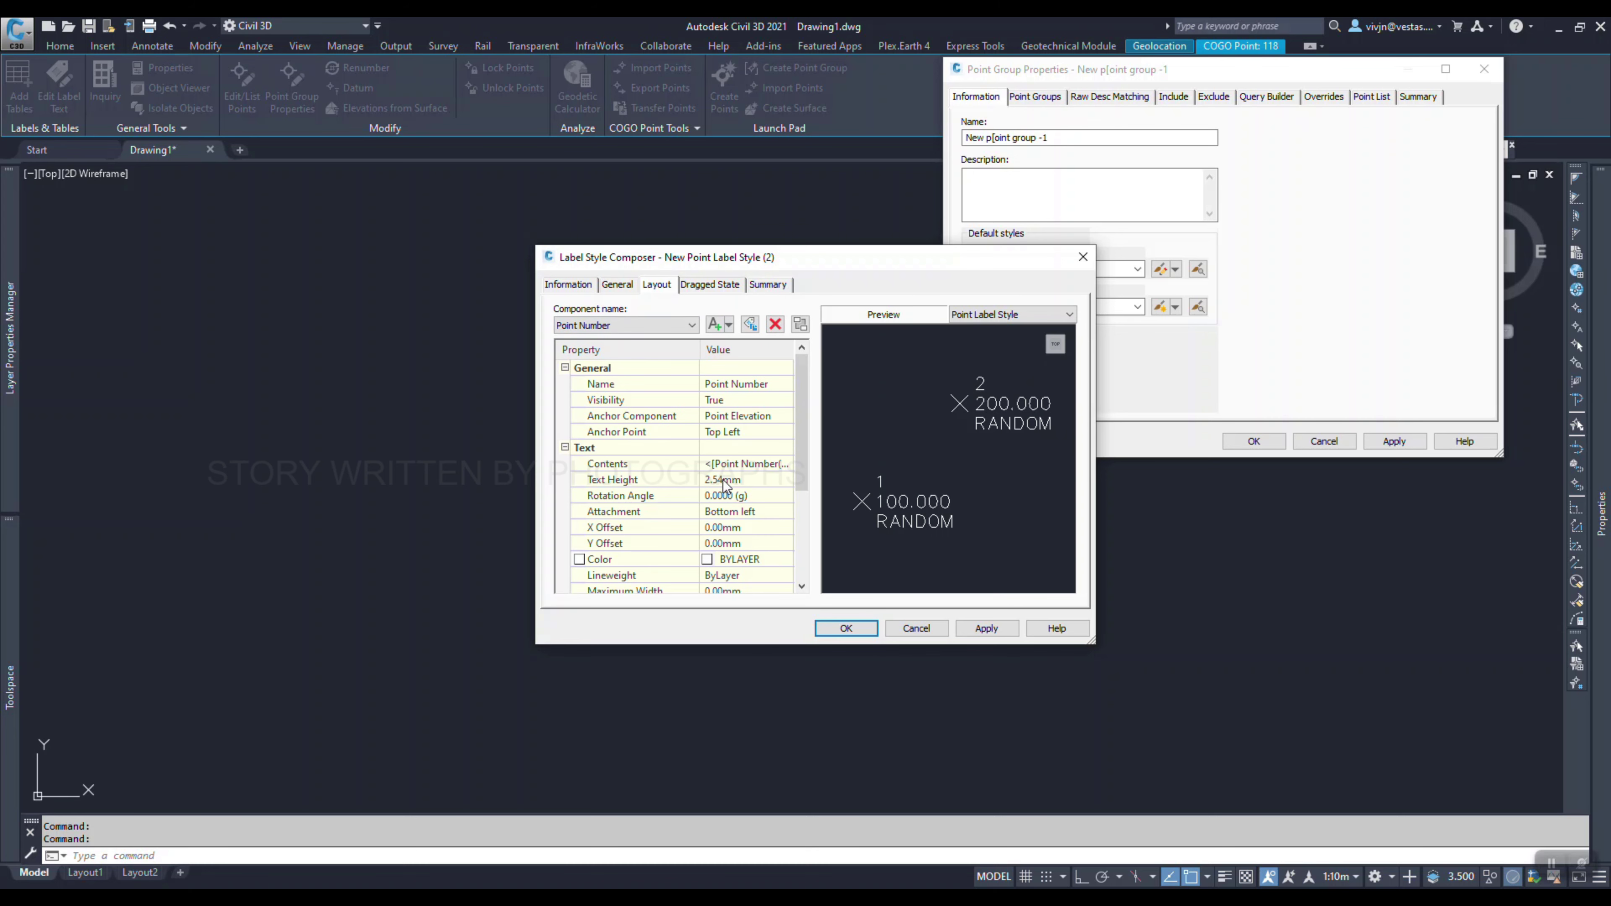
{"action": "left_click", "coordinate": [739, 464]}
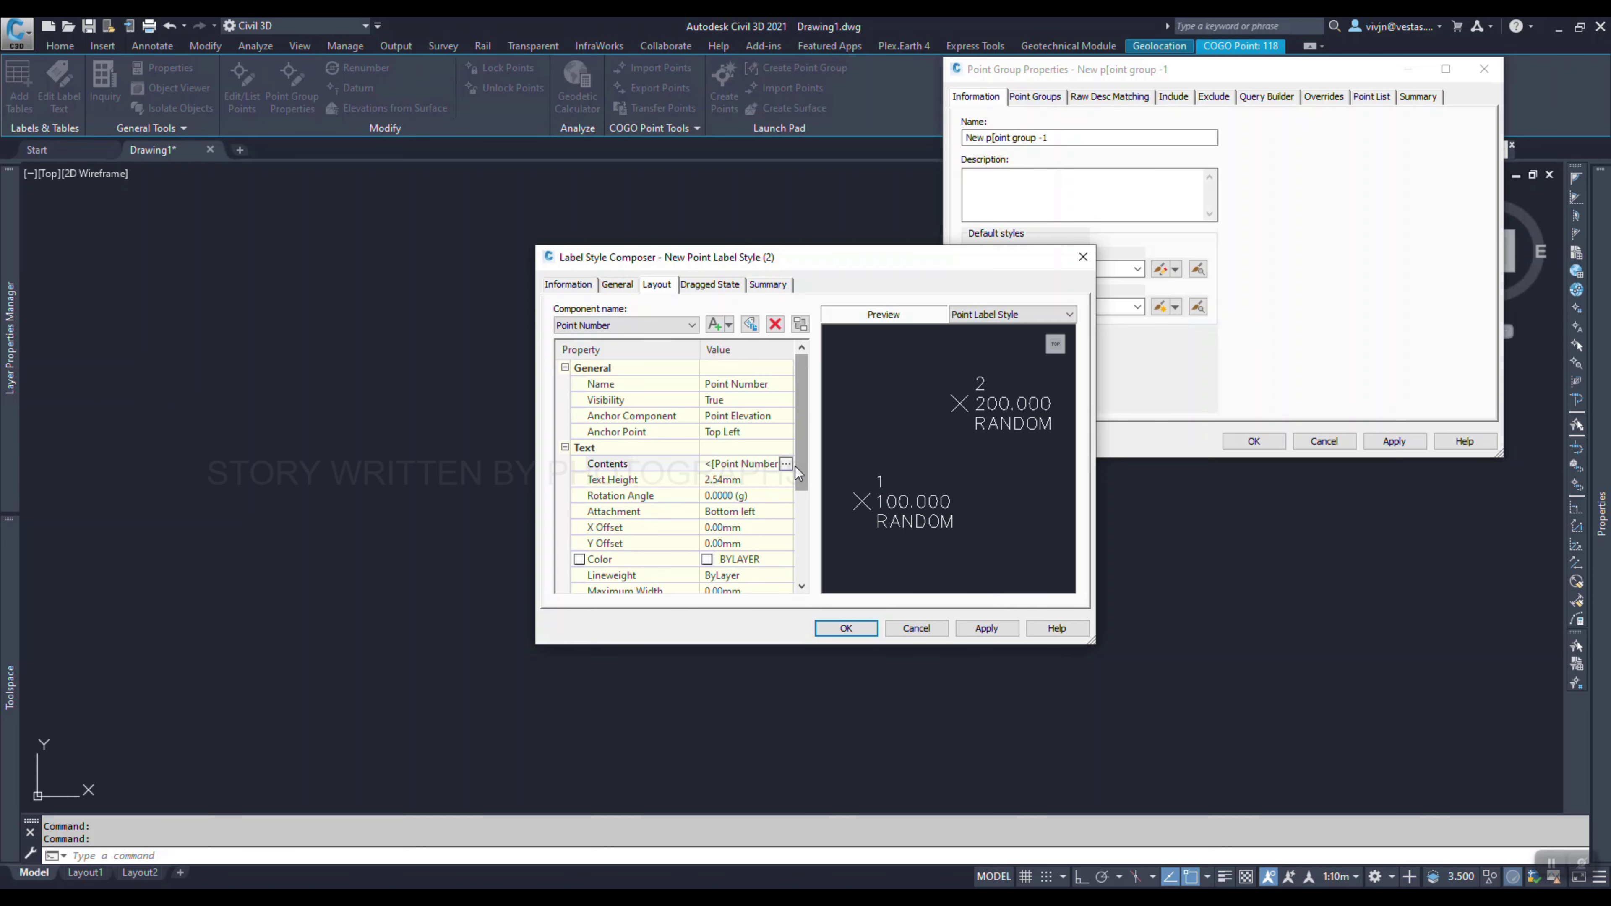
{"action": "left_click", "coordinate": [786, 465]}
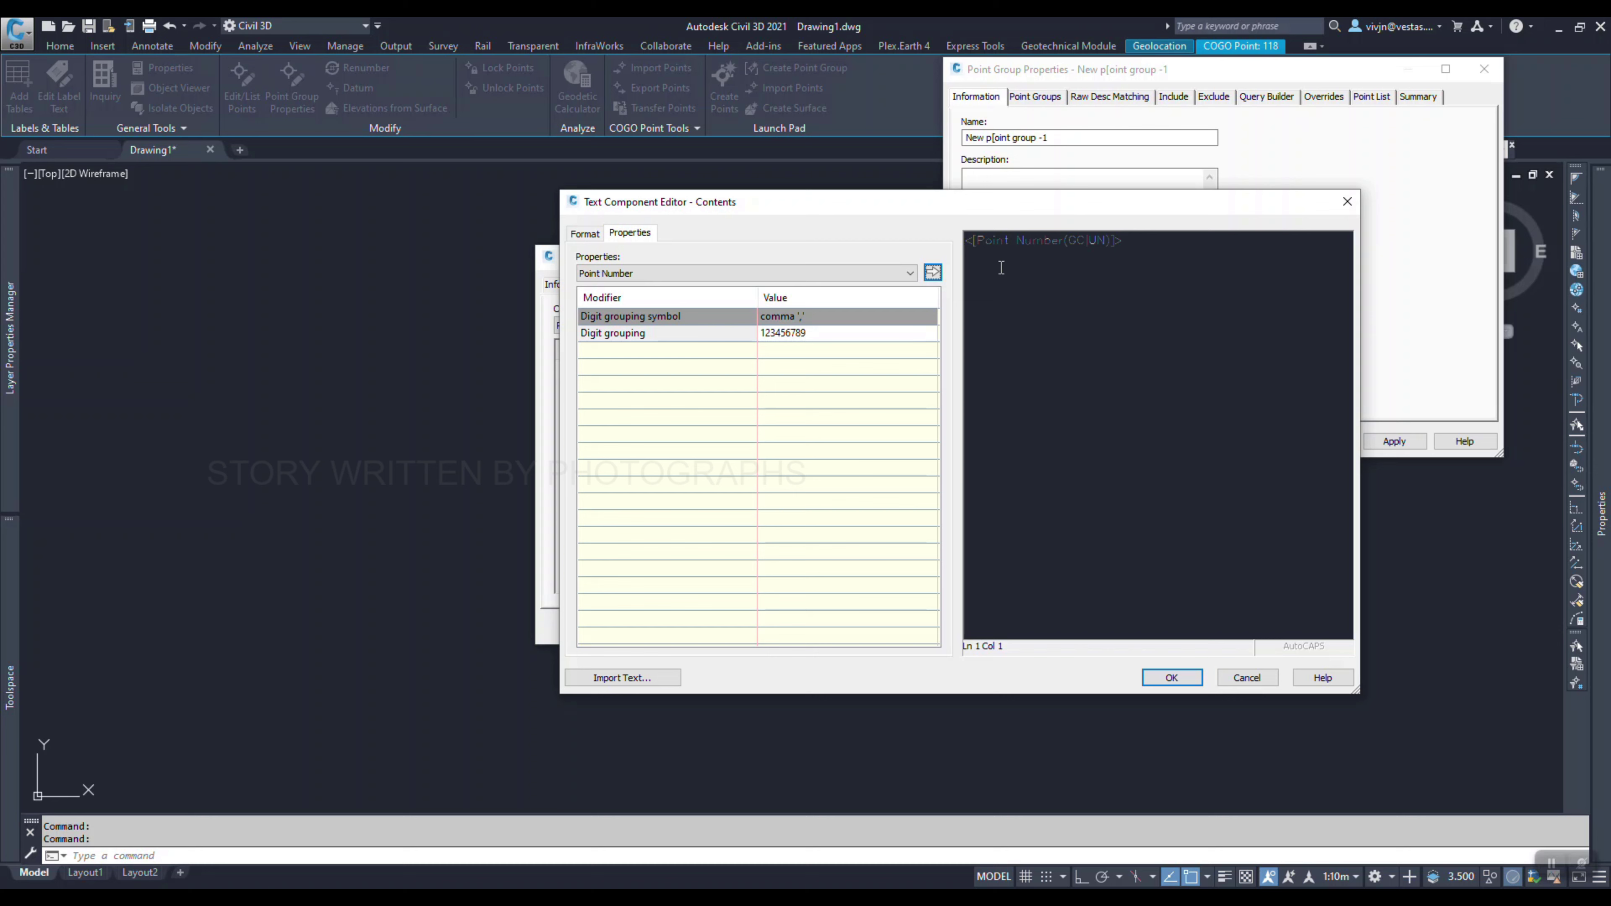
{"action": "left_click_drag", "start_coordinate": [1240, 240], "coordinate": [934, 242]}
{"action": "left_click", "coordinate": [781, 273]}
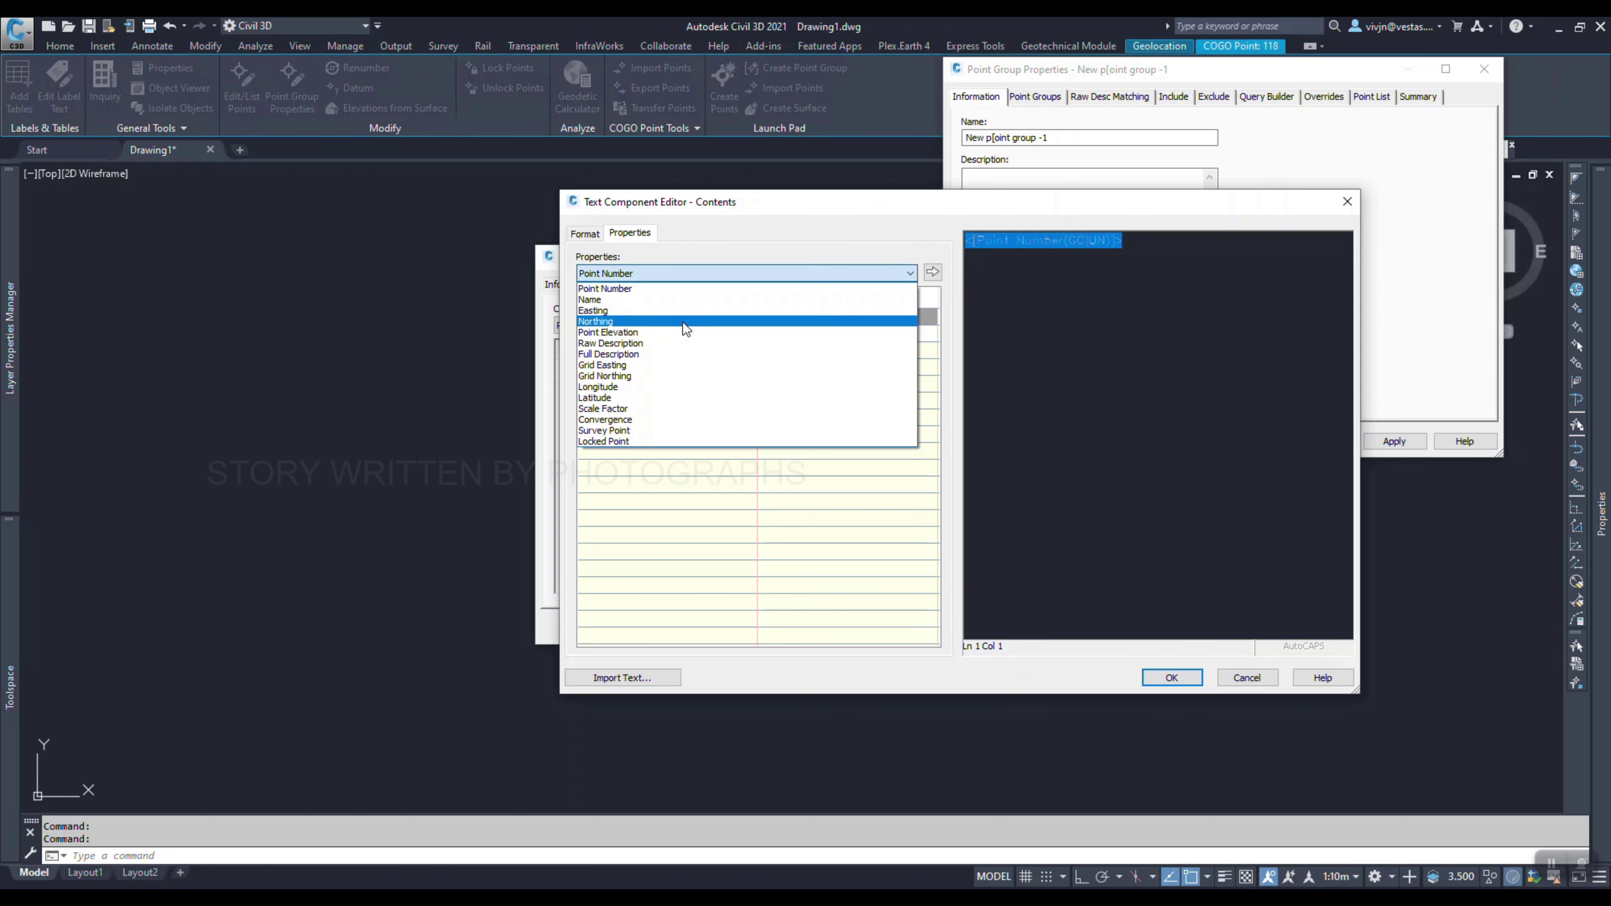
{"action": "left_click", "coordinate": [672, 301]}
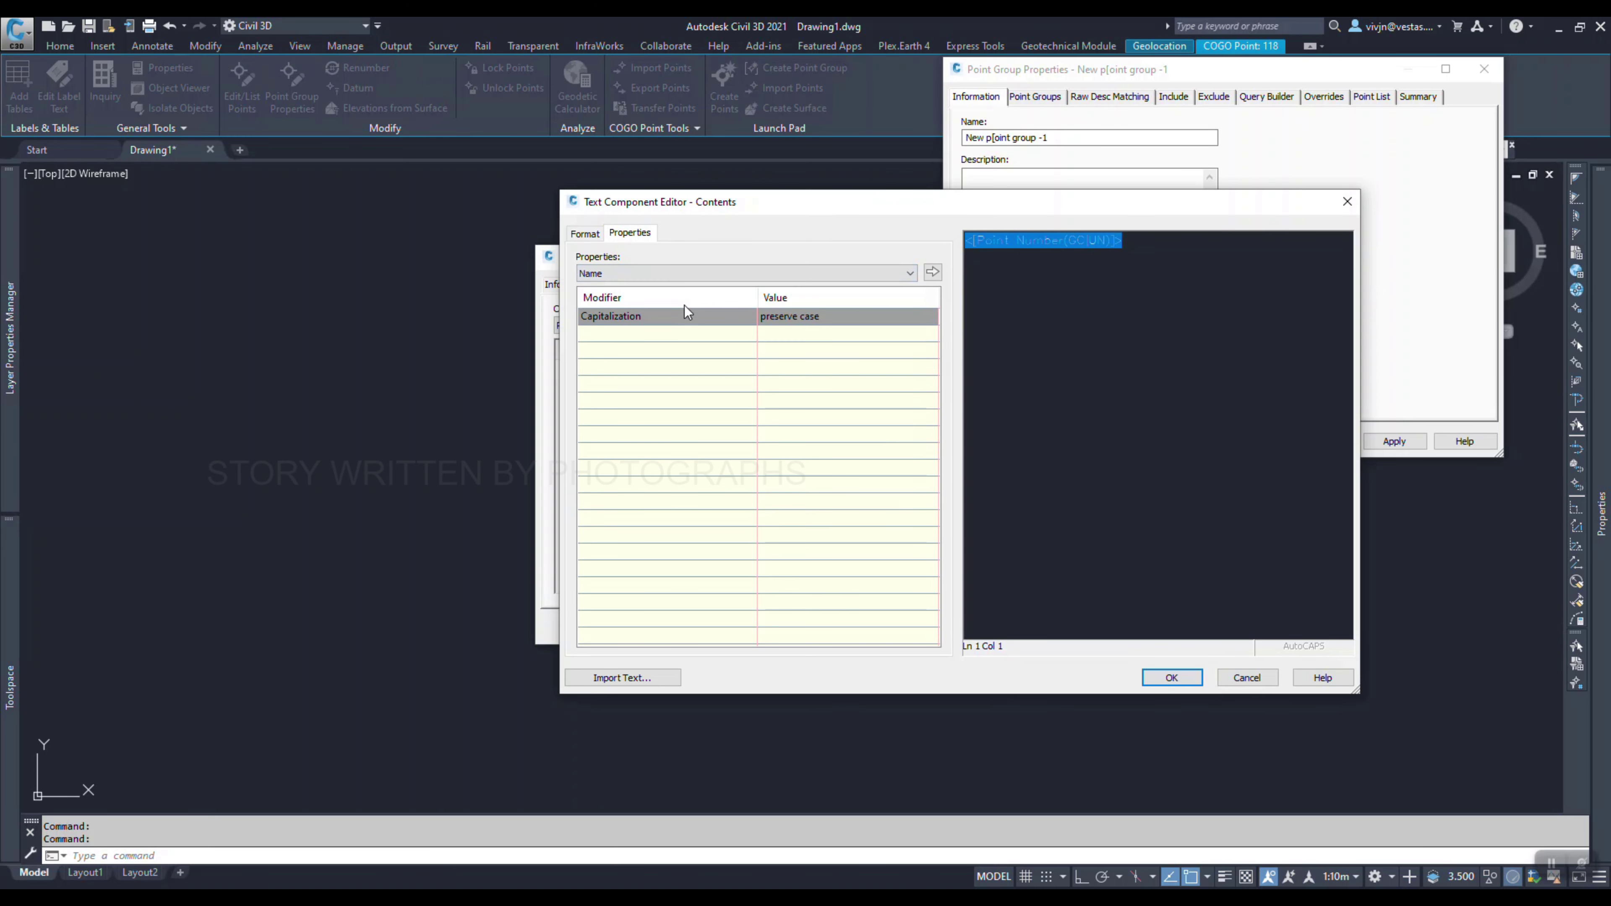
{"action": "left_click", "coordinate": [933, 272]}
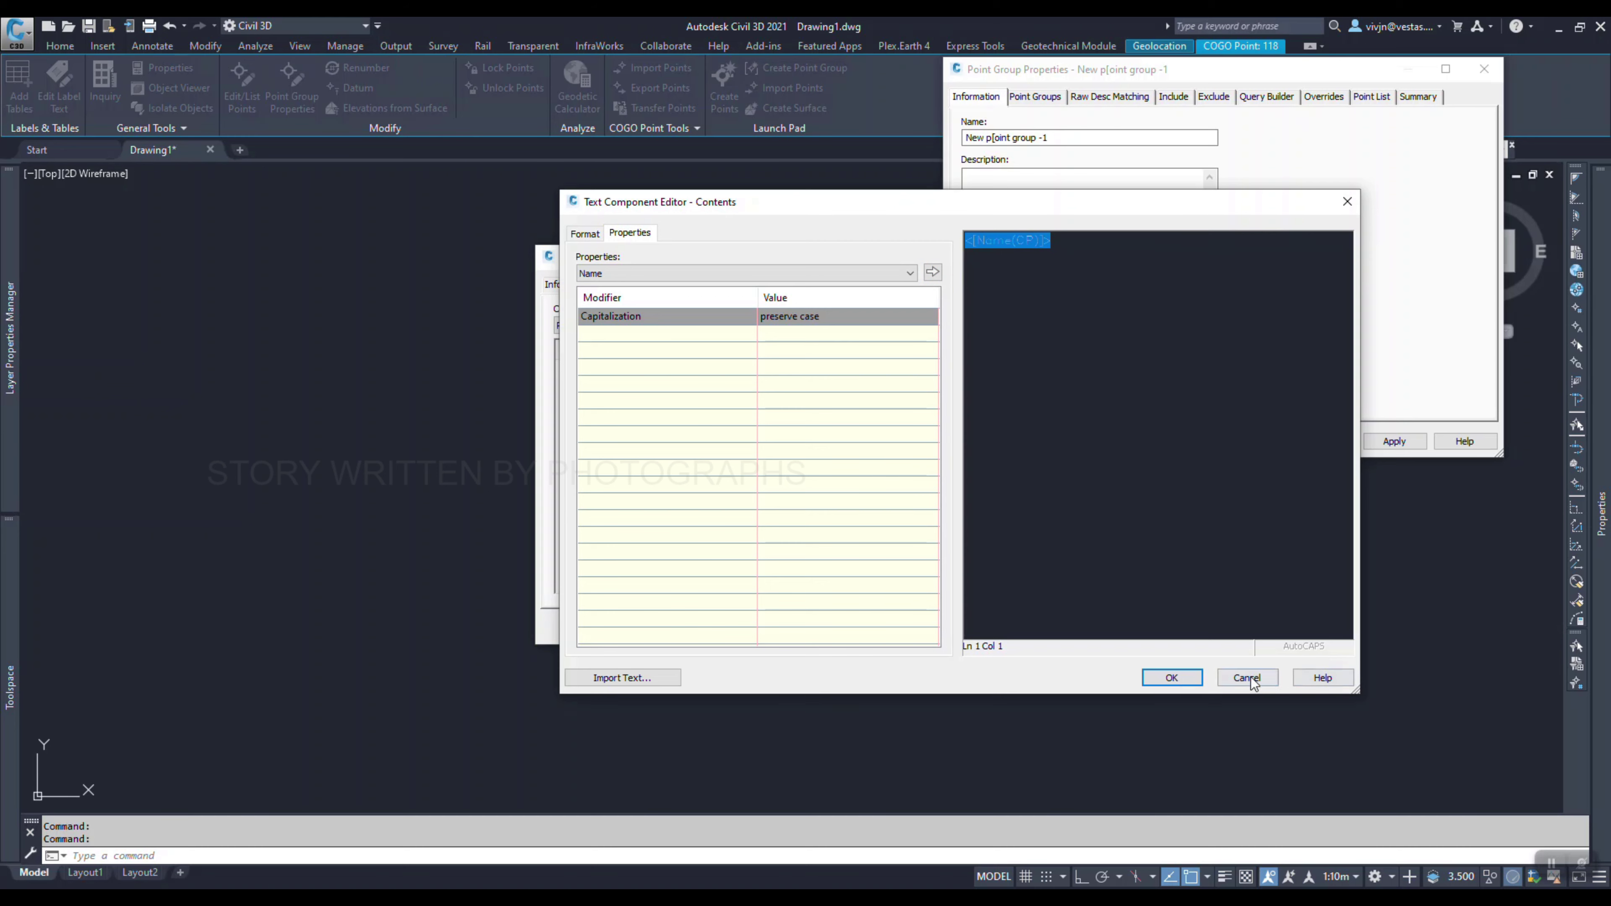
{"action": "left_click", "coordinate": [1173, 676]}
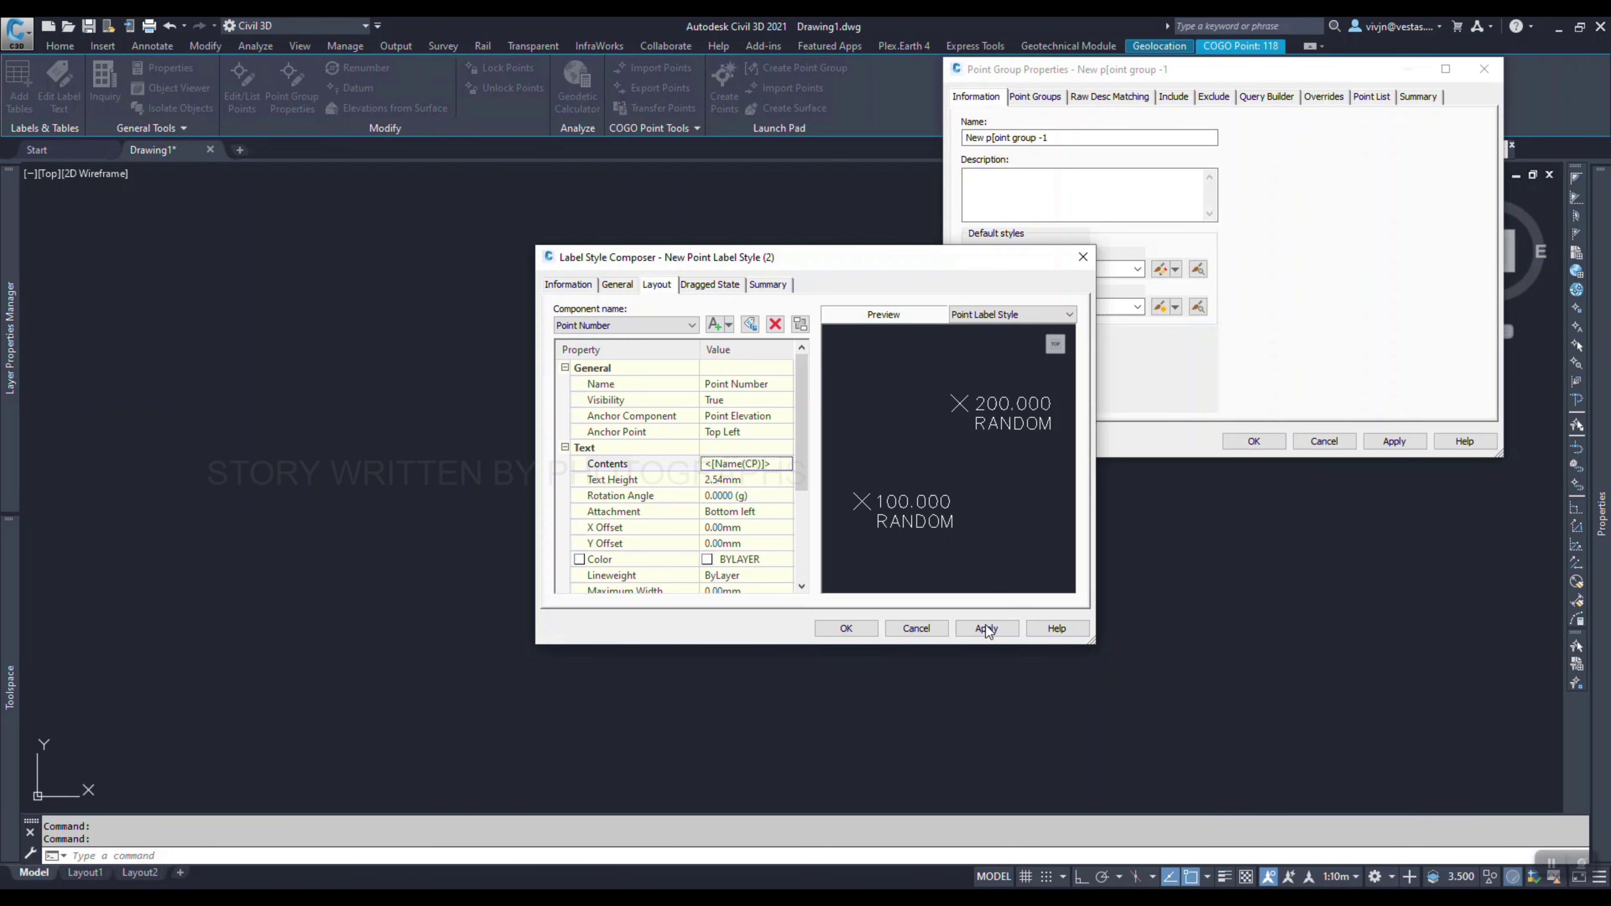
- Save the new label style, apply it as the point group's default label style and close the group properties
{"action": "left_click", "coordinate": [1413, 453]}
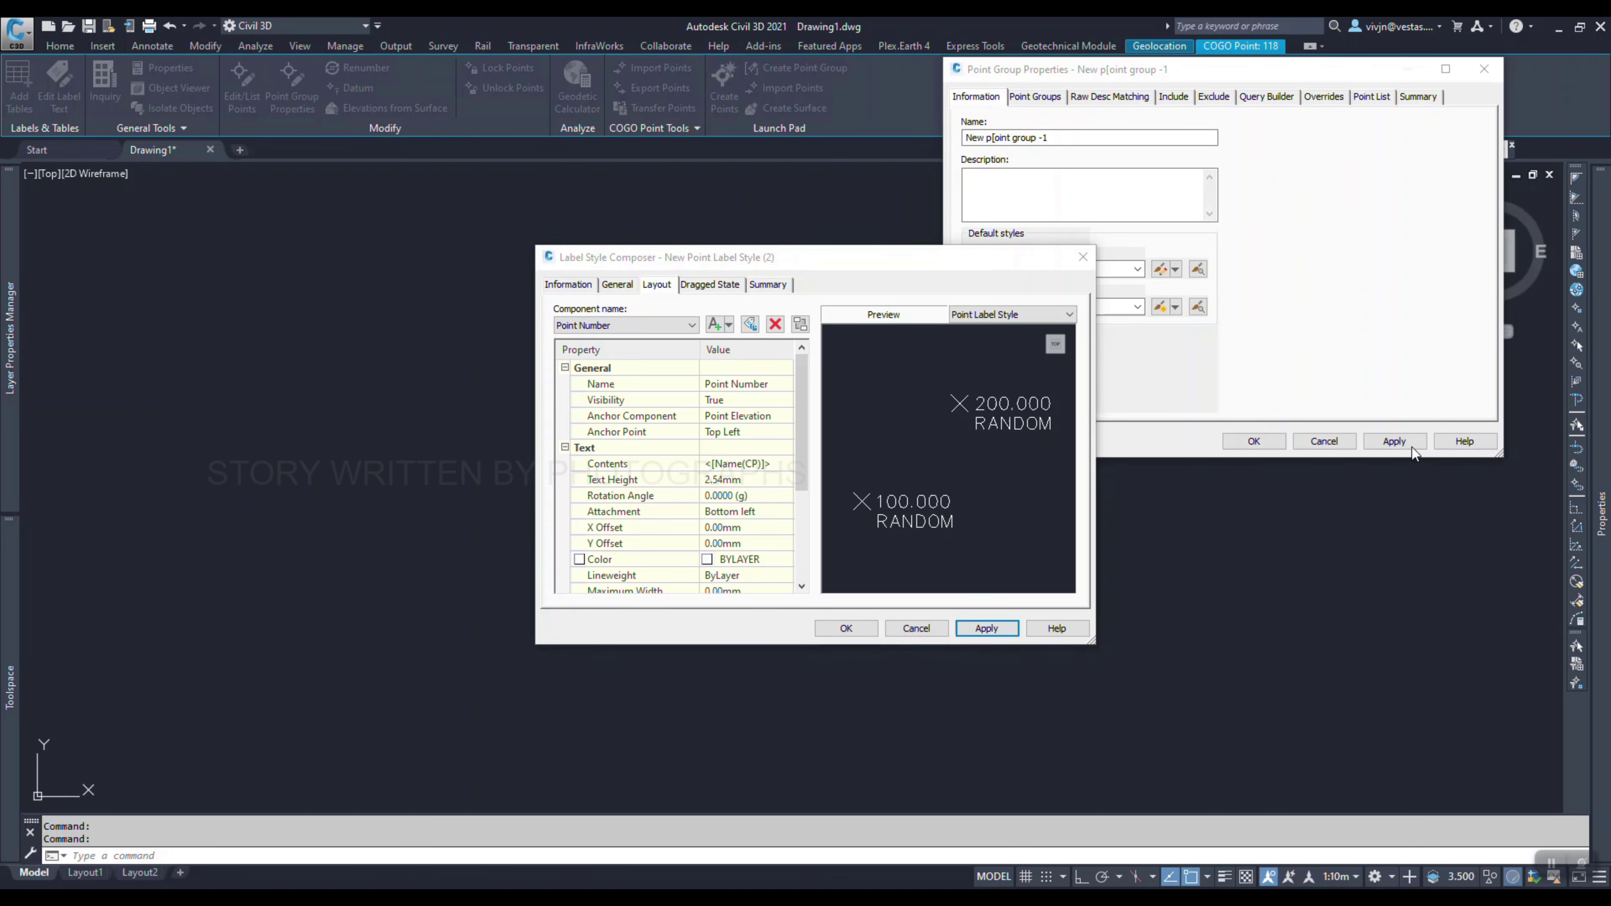
{"action": "left_click", "coordinate": [847, 628]}
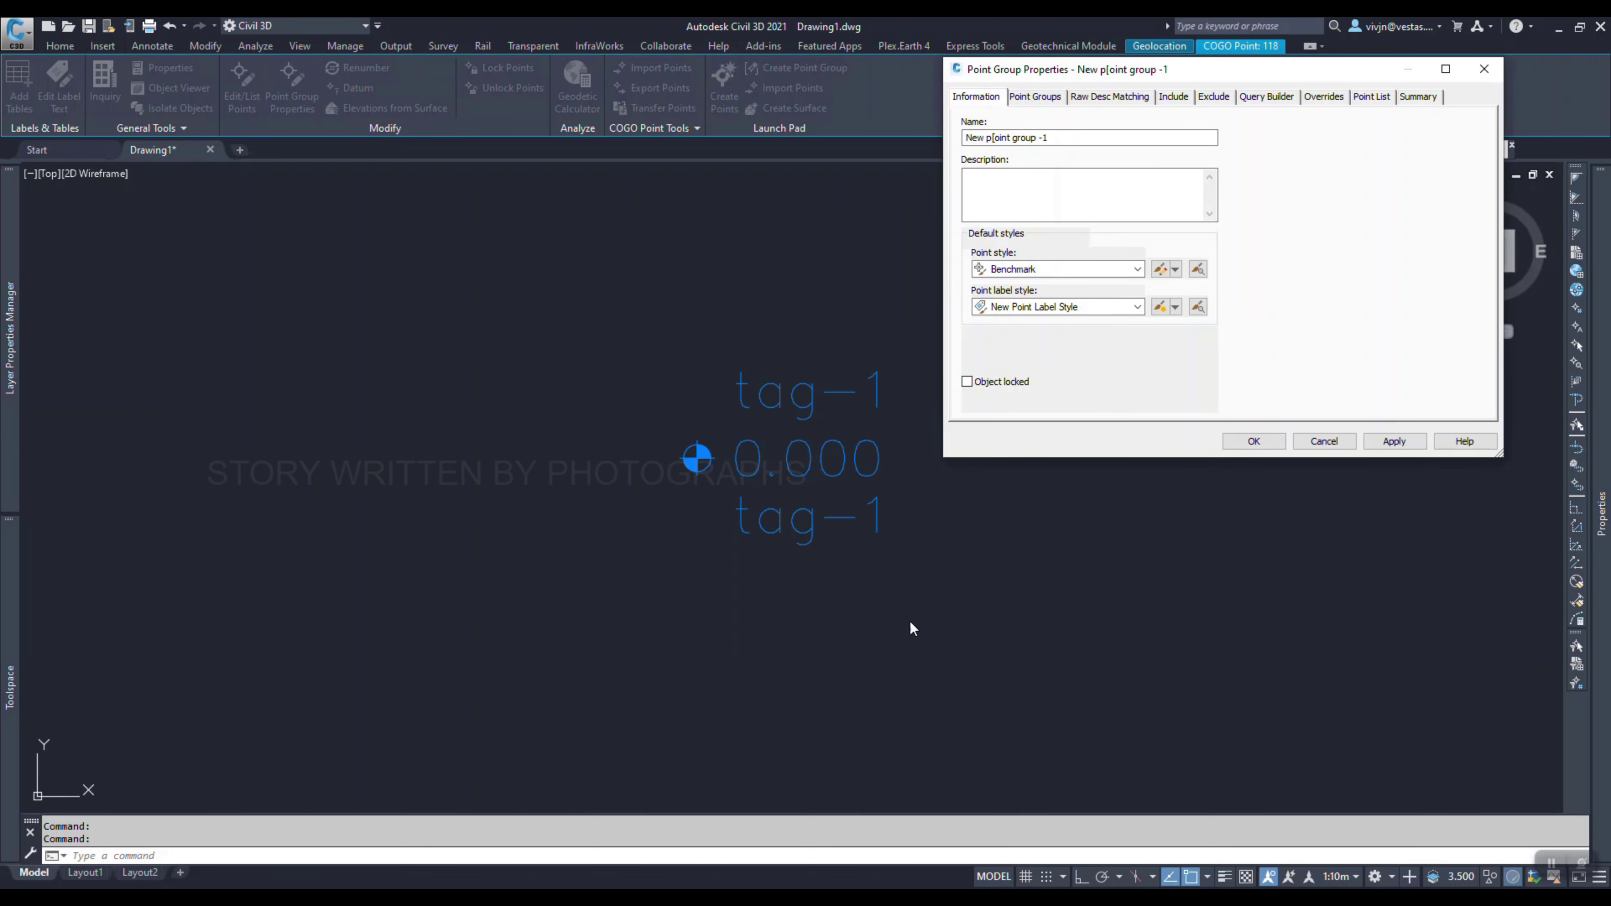
{"action": "left_click", "coordinate": [1394, 441]}
{"action": "left_click", "coordinate": [1254, 441]}
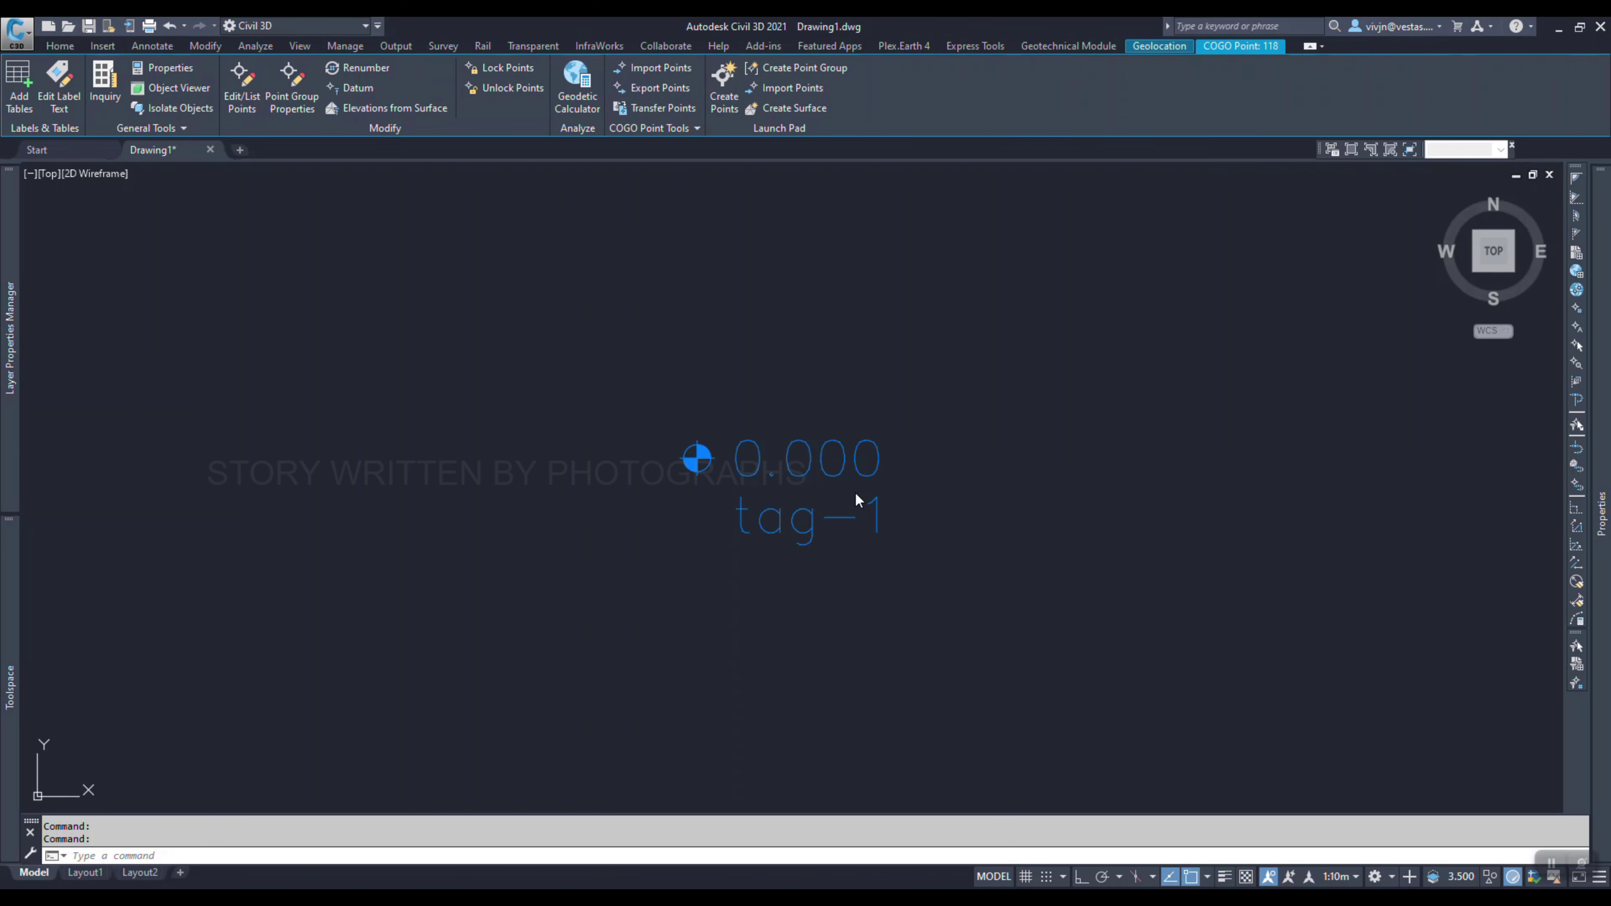
- Deselect the point and examine the updated labels of the tag-1 and tag-2 points in the drawing
{"action": "key", "text": "Escape"}
{"action": "scroll", "coordinate": [730, 428], "scroll_direction": "down", "scroll_amount": 5}
{"action": "scroll", "coordinate": [557, 349], "scroll_direction": "up", "scroll_amount": 2}
{"action": "left_click", "coordinate": [558, 349]}
{"action": "key", "text": "Escape"}
{"action": "key", "text": "Escape"}
{"action": "scroll", "coordinate": [478, 533], "scroll_direction": "down", "scroll_amount": 2}
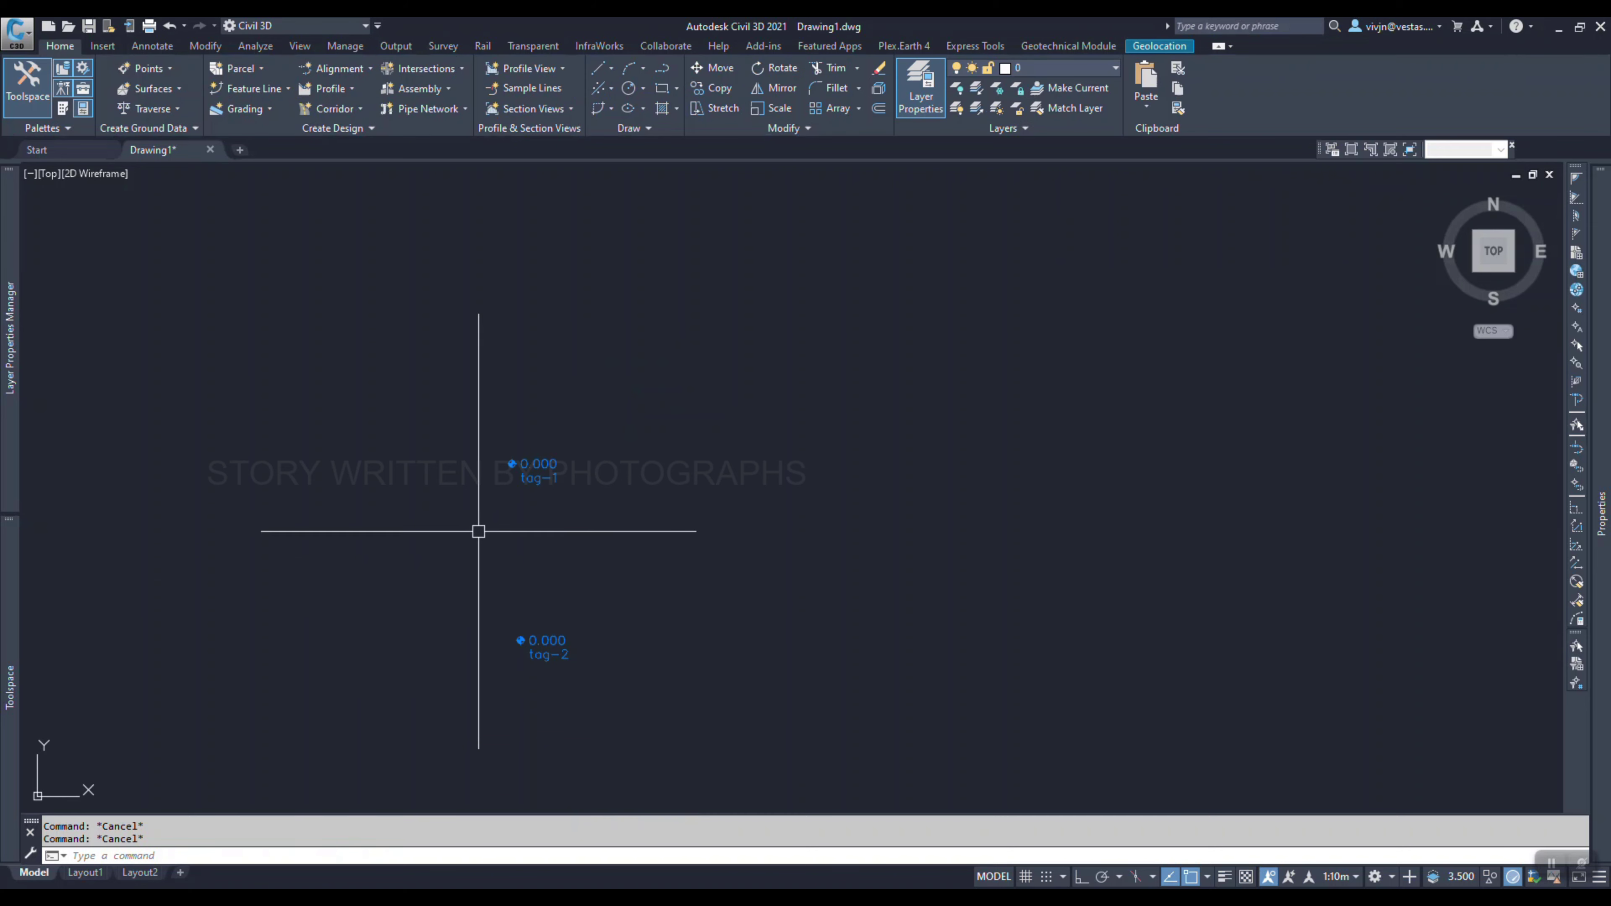
{"action": "scroll", "coordinate": [514, 476], "scroll_direction": "up", "scroll_amount": 4}
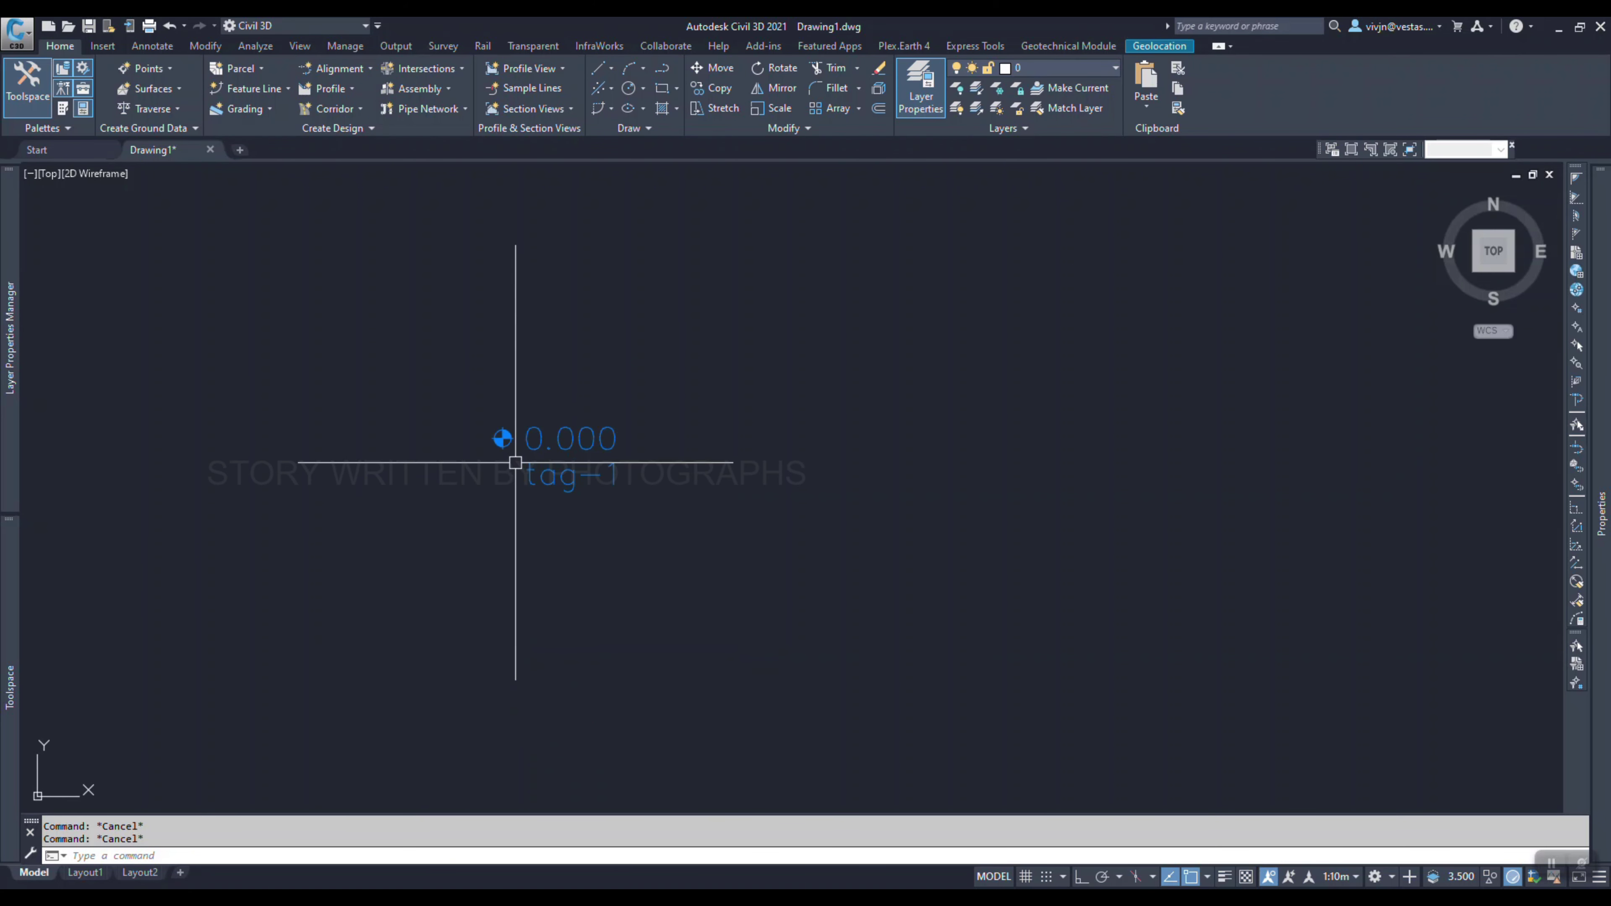
{"action": "middle_click_drag", "start_coordinate": [518, 468], "coordinate": [599, 498]}
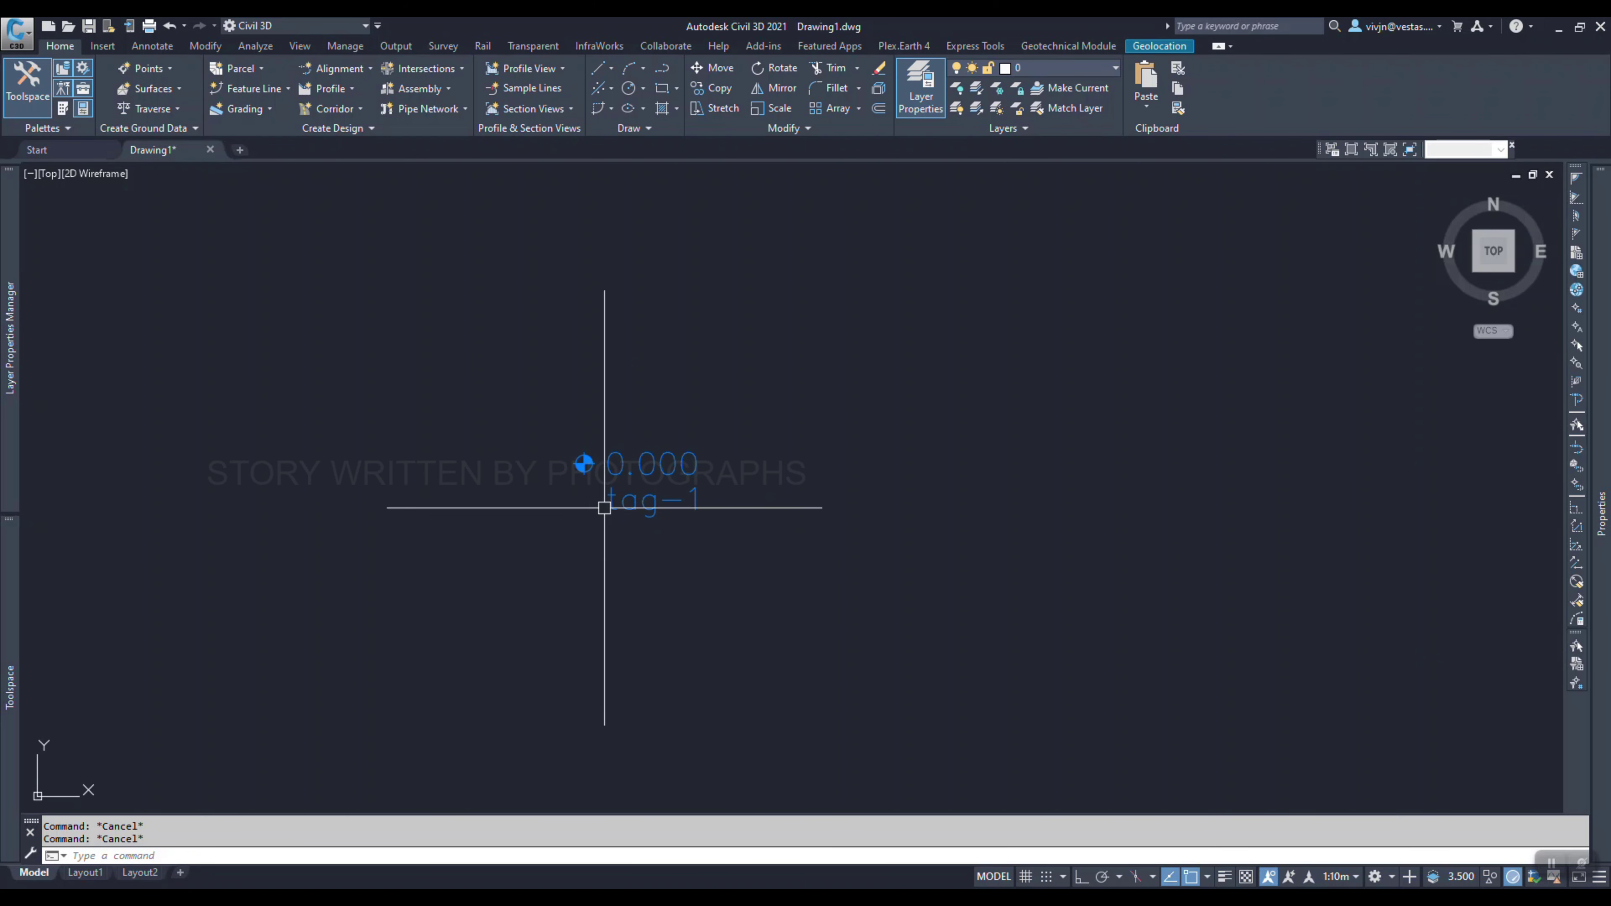